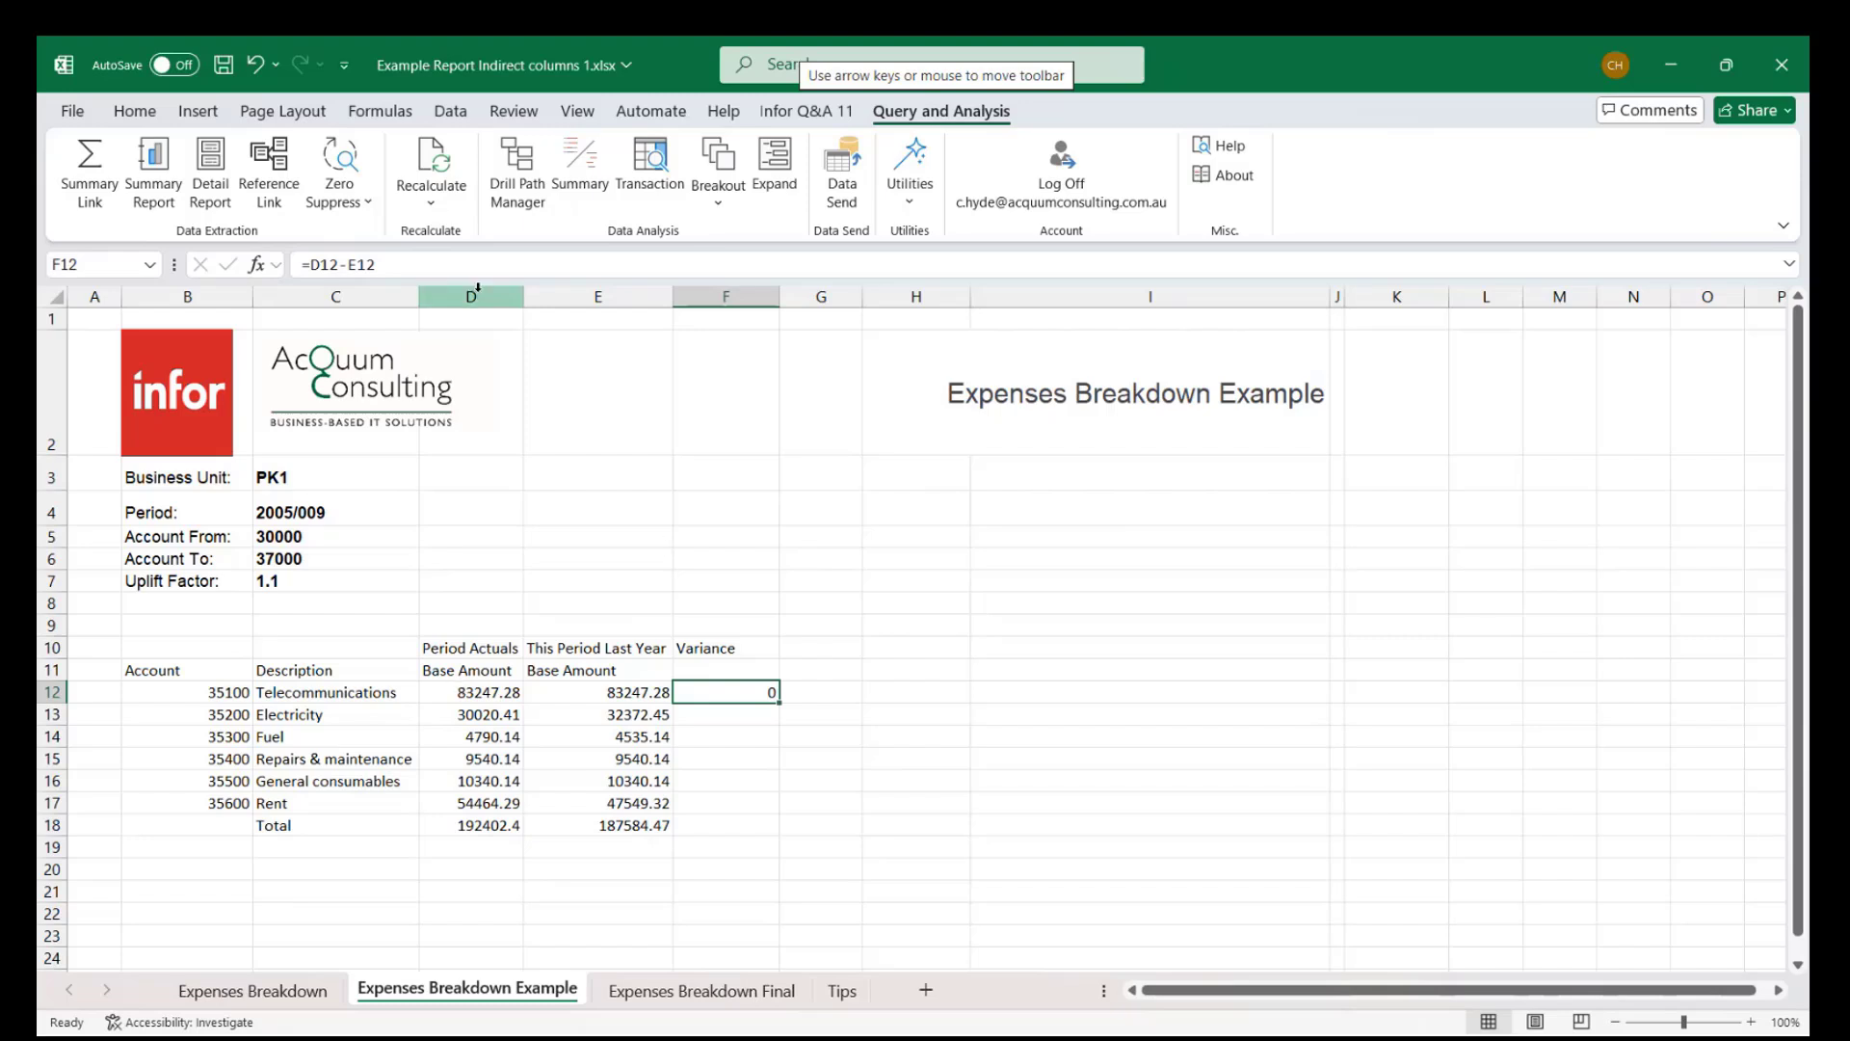
Replace the D12 reference in the F12 variance formula with INDIRECT("RC[-2]",FALSE).
{"action": "left_click", "coordinate": [311, 262]}
{"action": "double_click", "coordinate": [313, 263]}
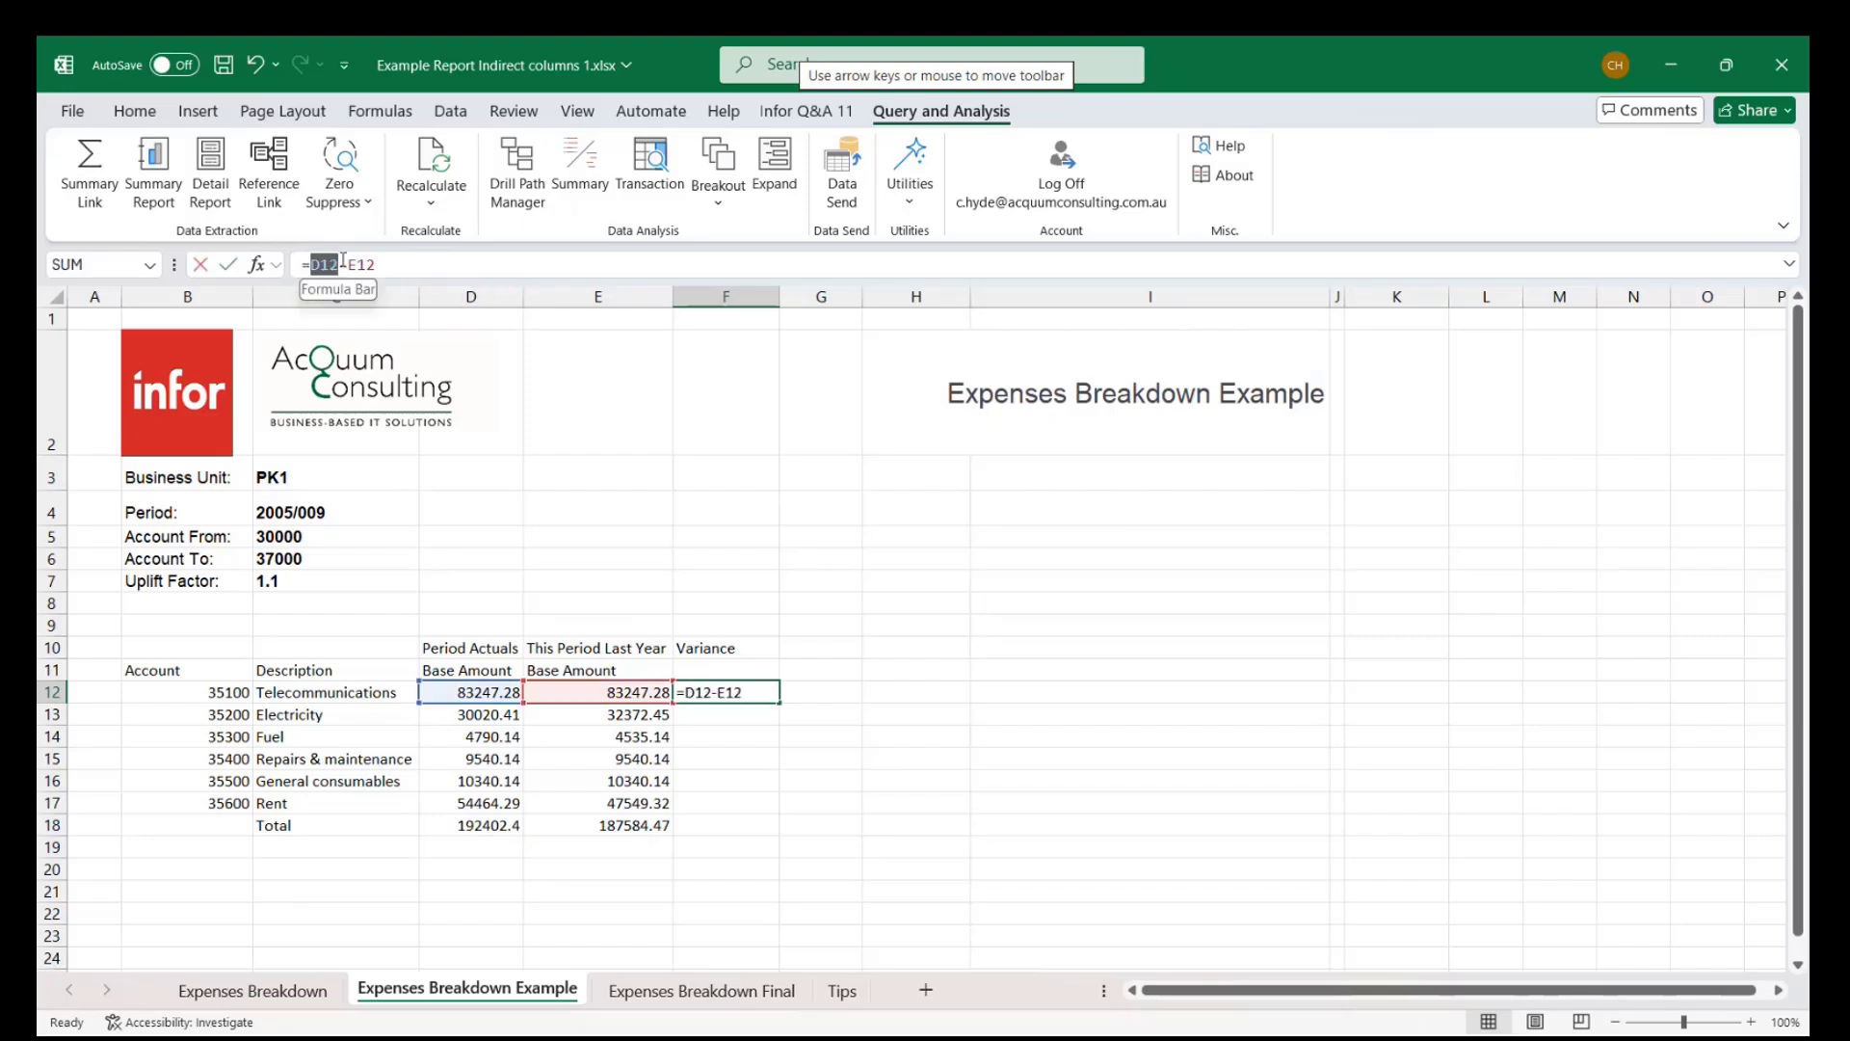
{"action": "type", "text": "INDIR"}
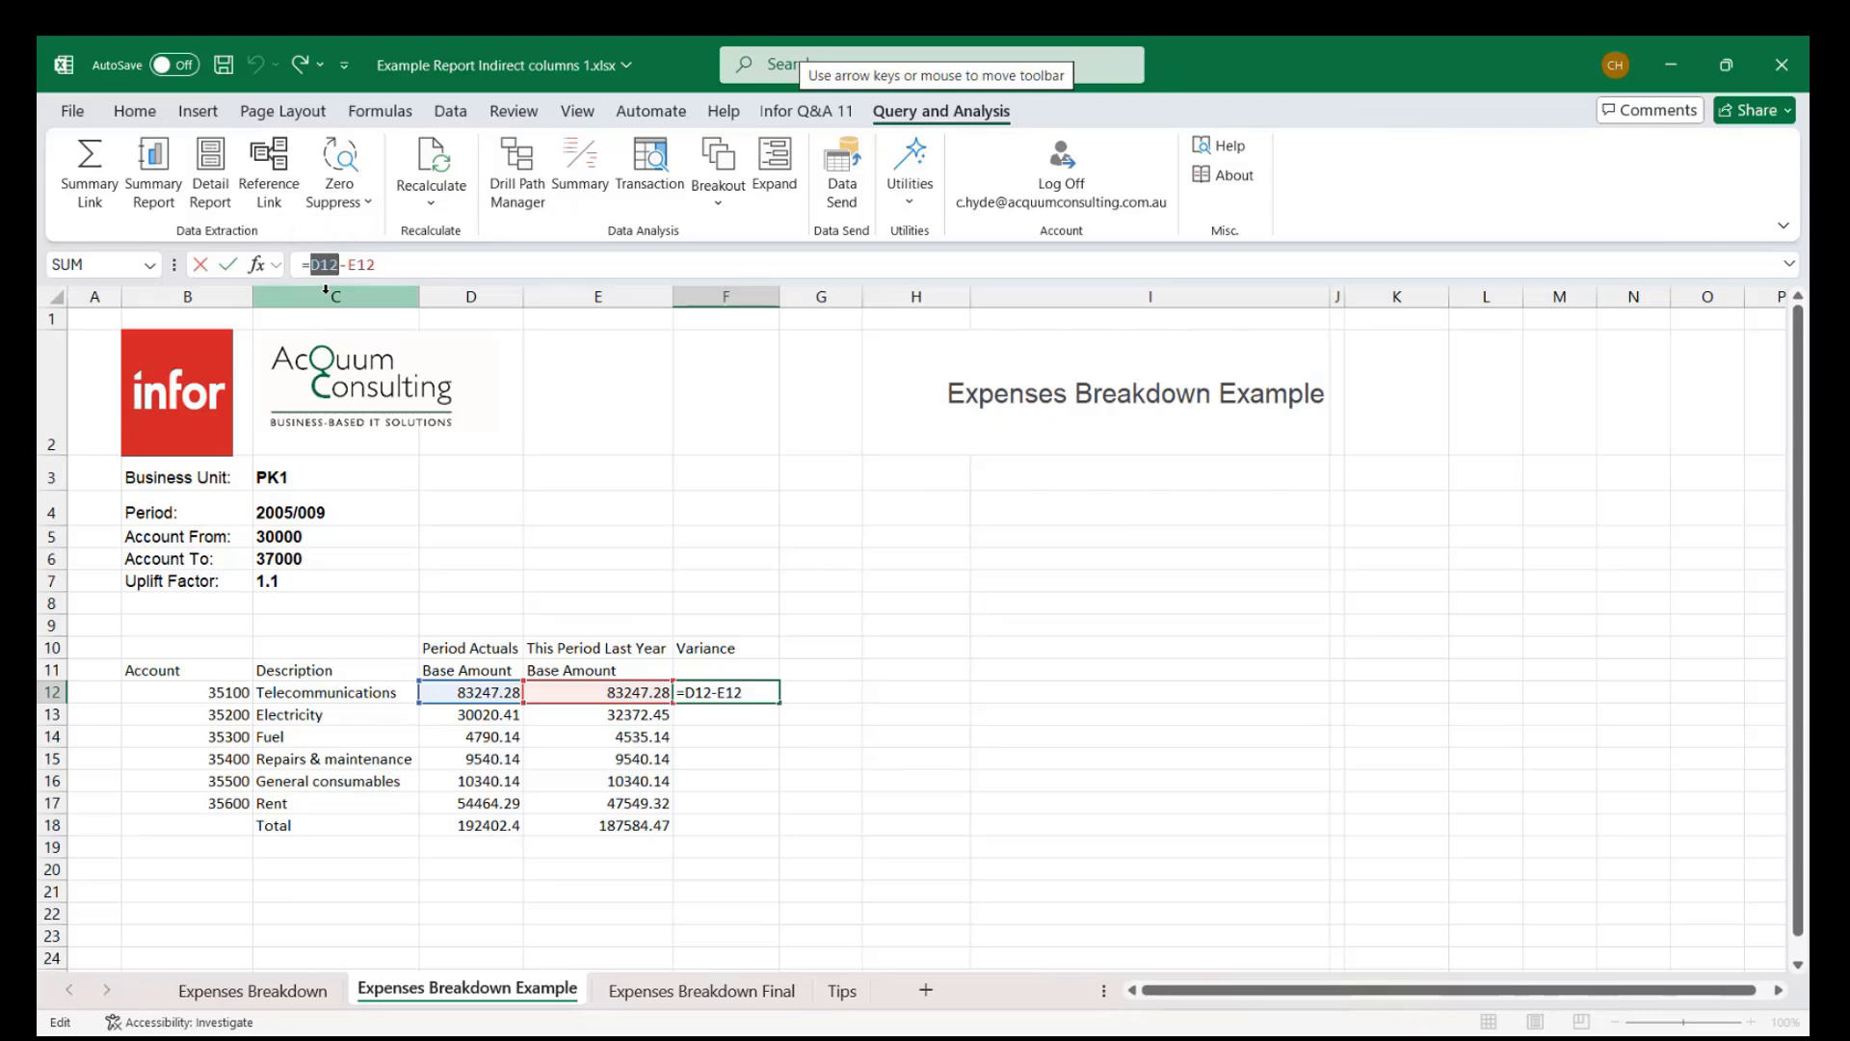
{"action": "key", "text": "Tab"}
{"action": "type", "text": "\"R"}
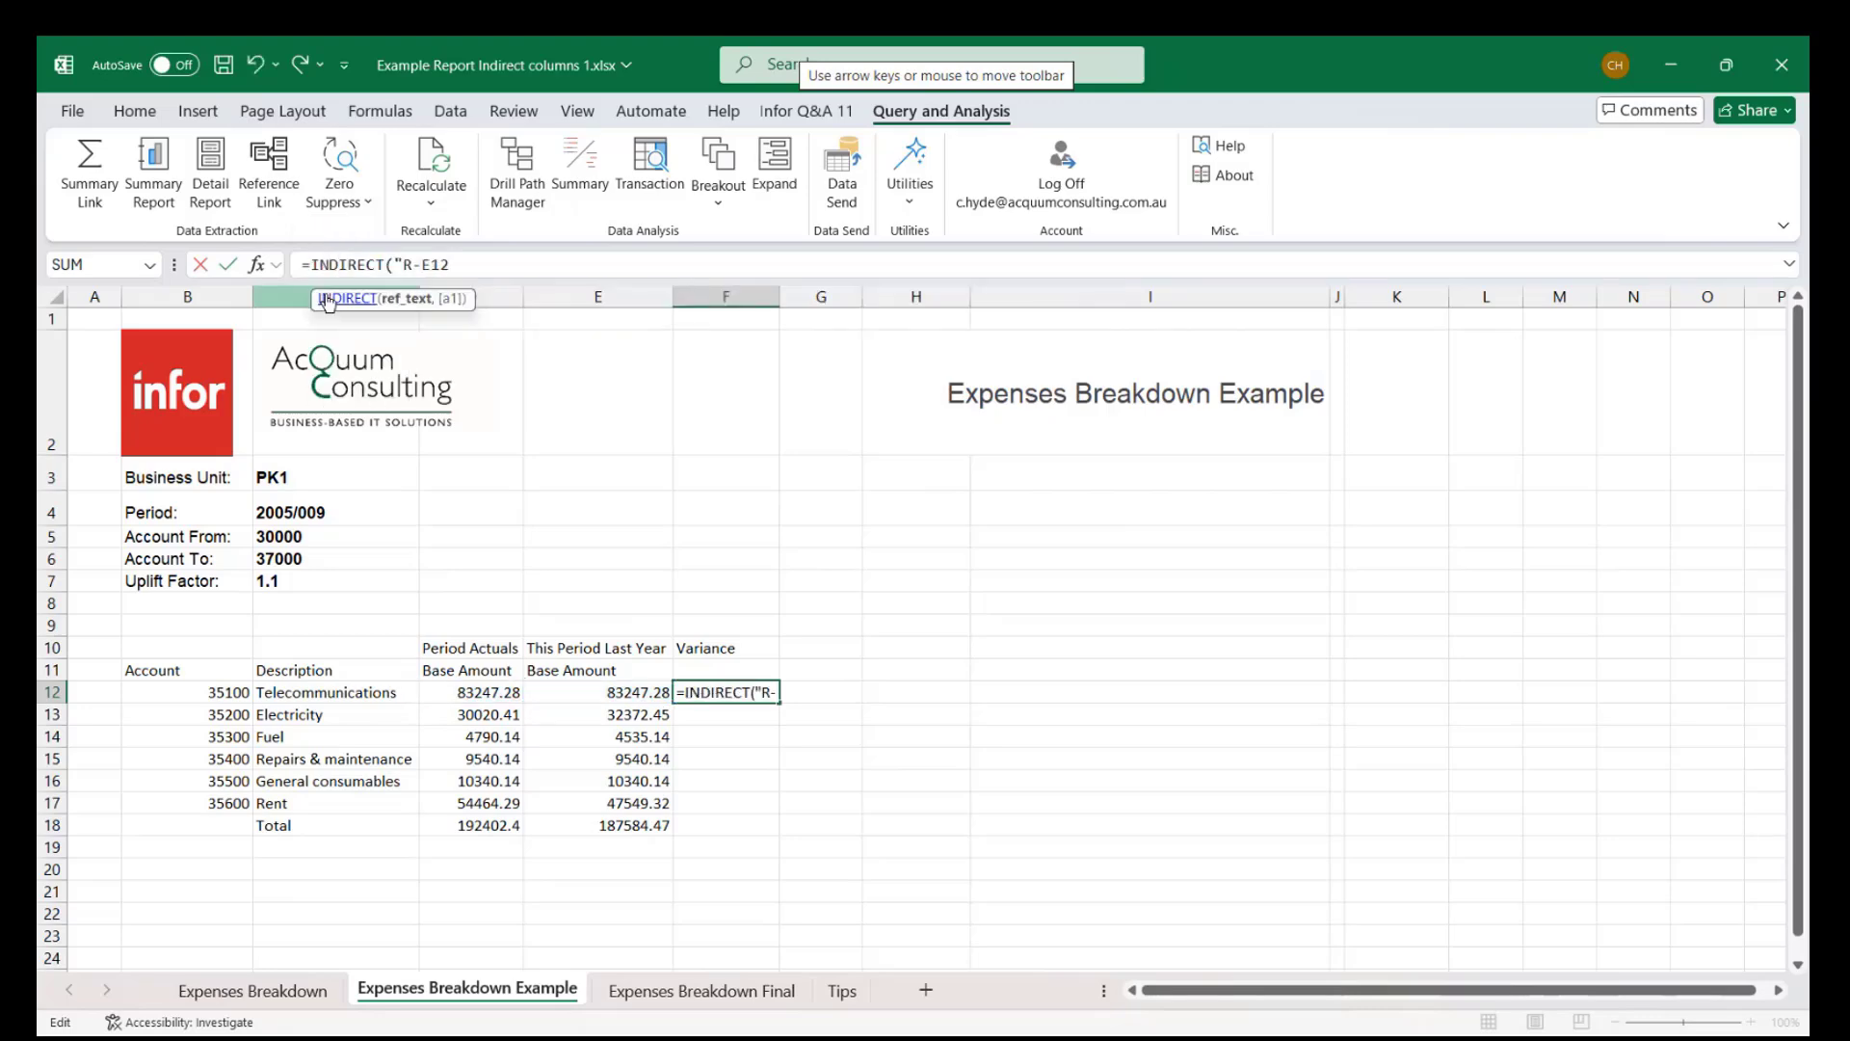
{"action": "type", "text": "C[-2]"}
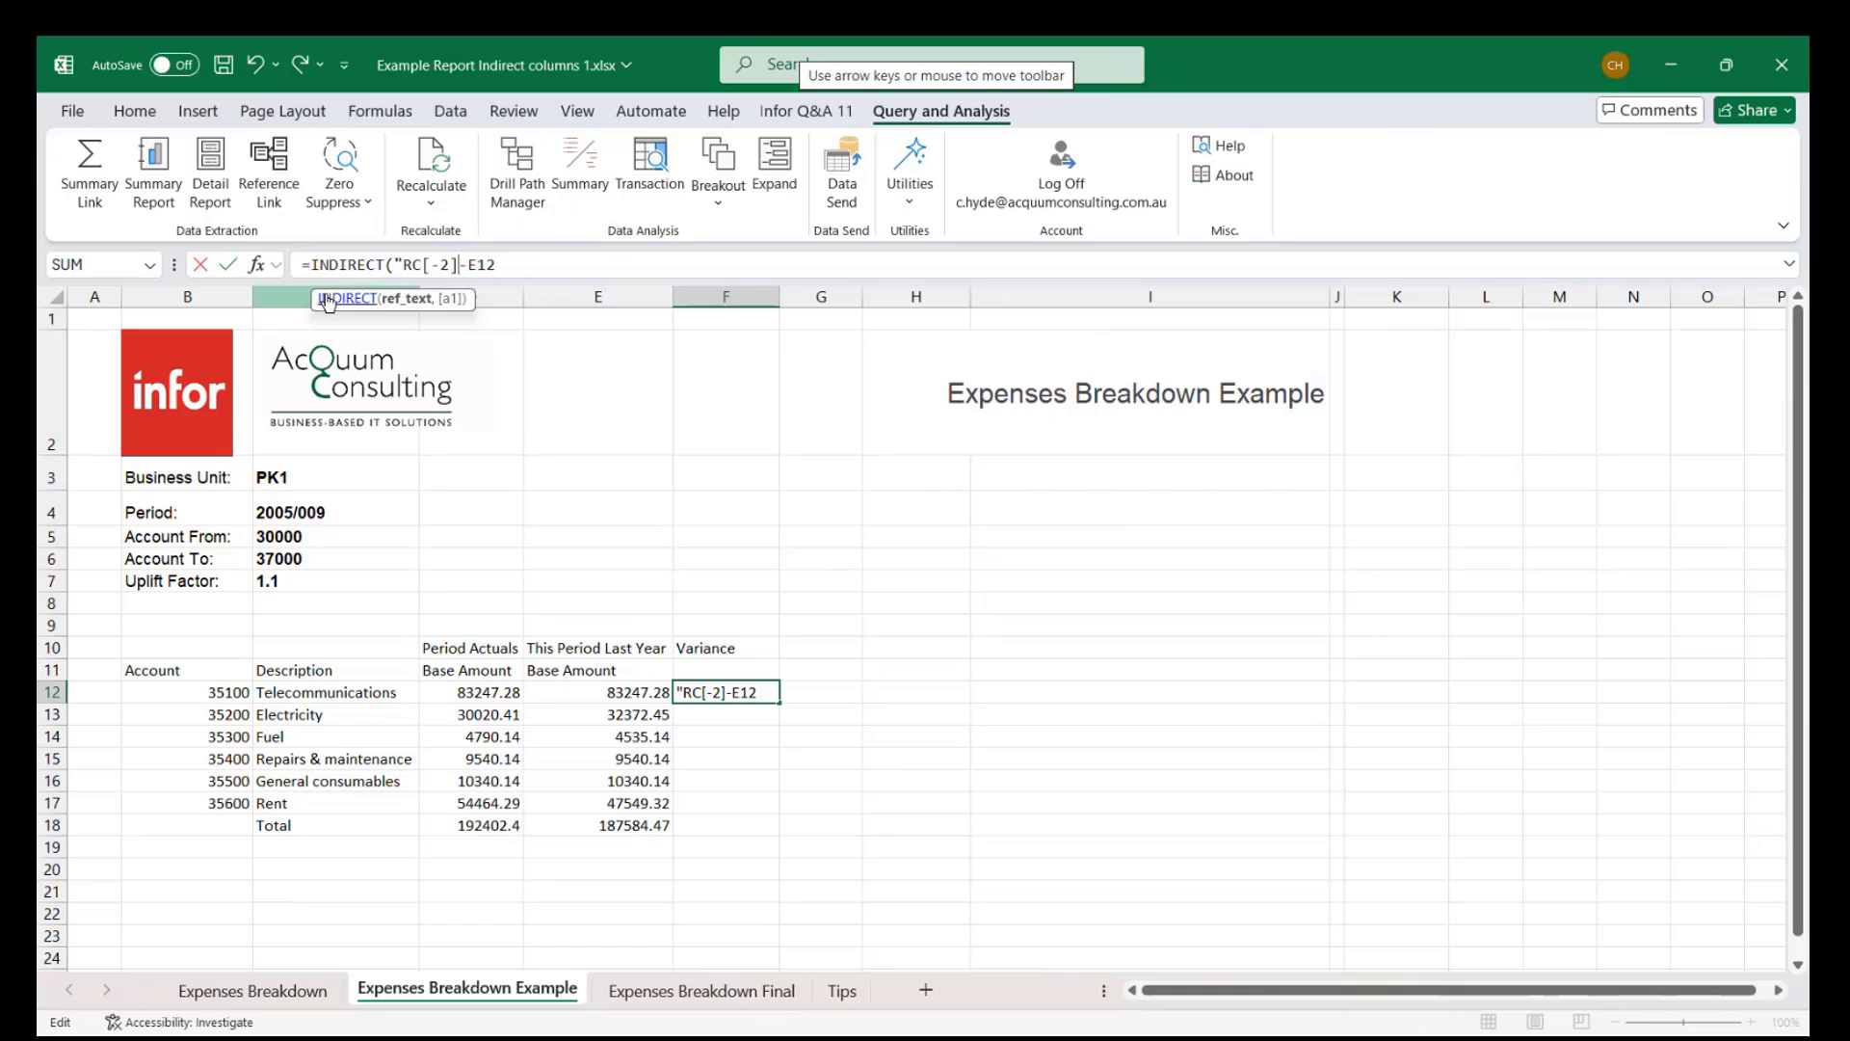
{"action": "type", "text": "\""}
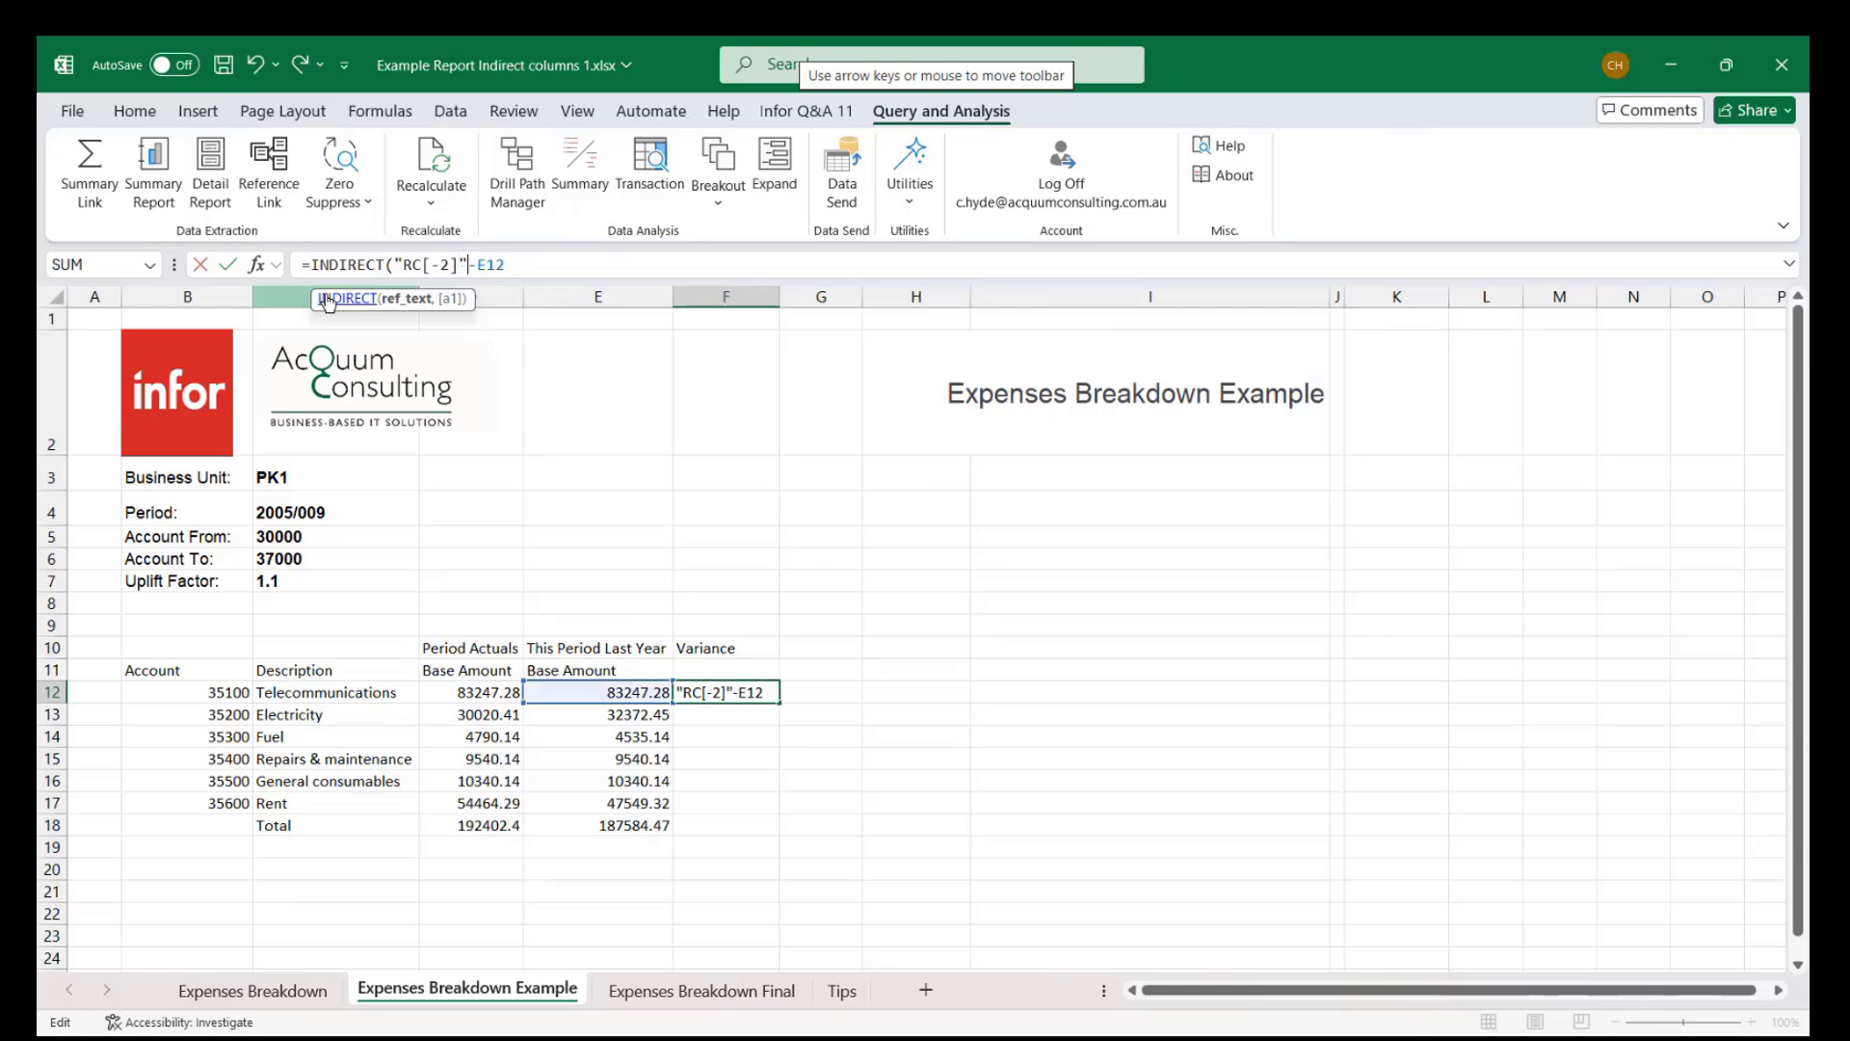
{"action": "type", "text": ","}
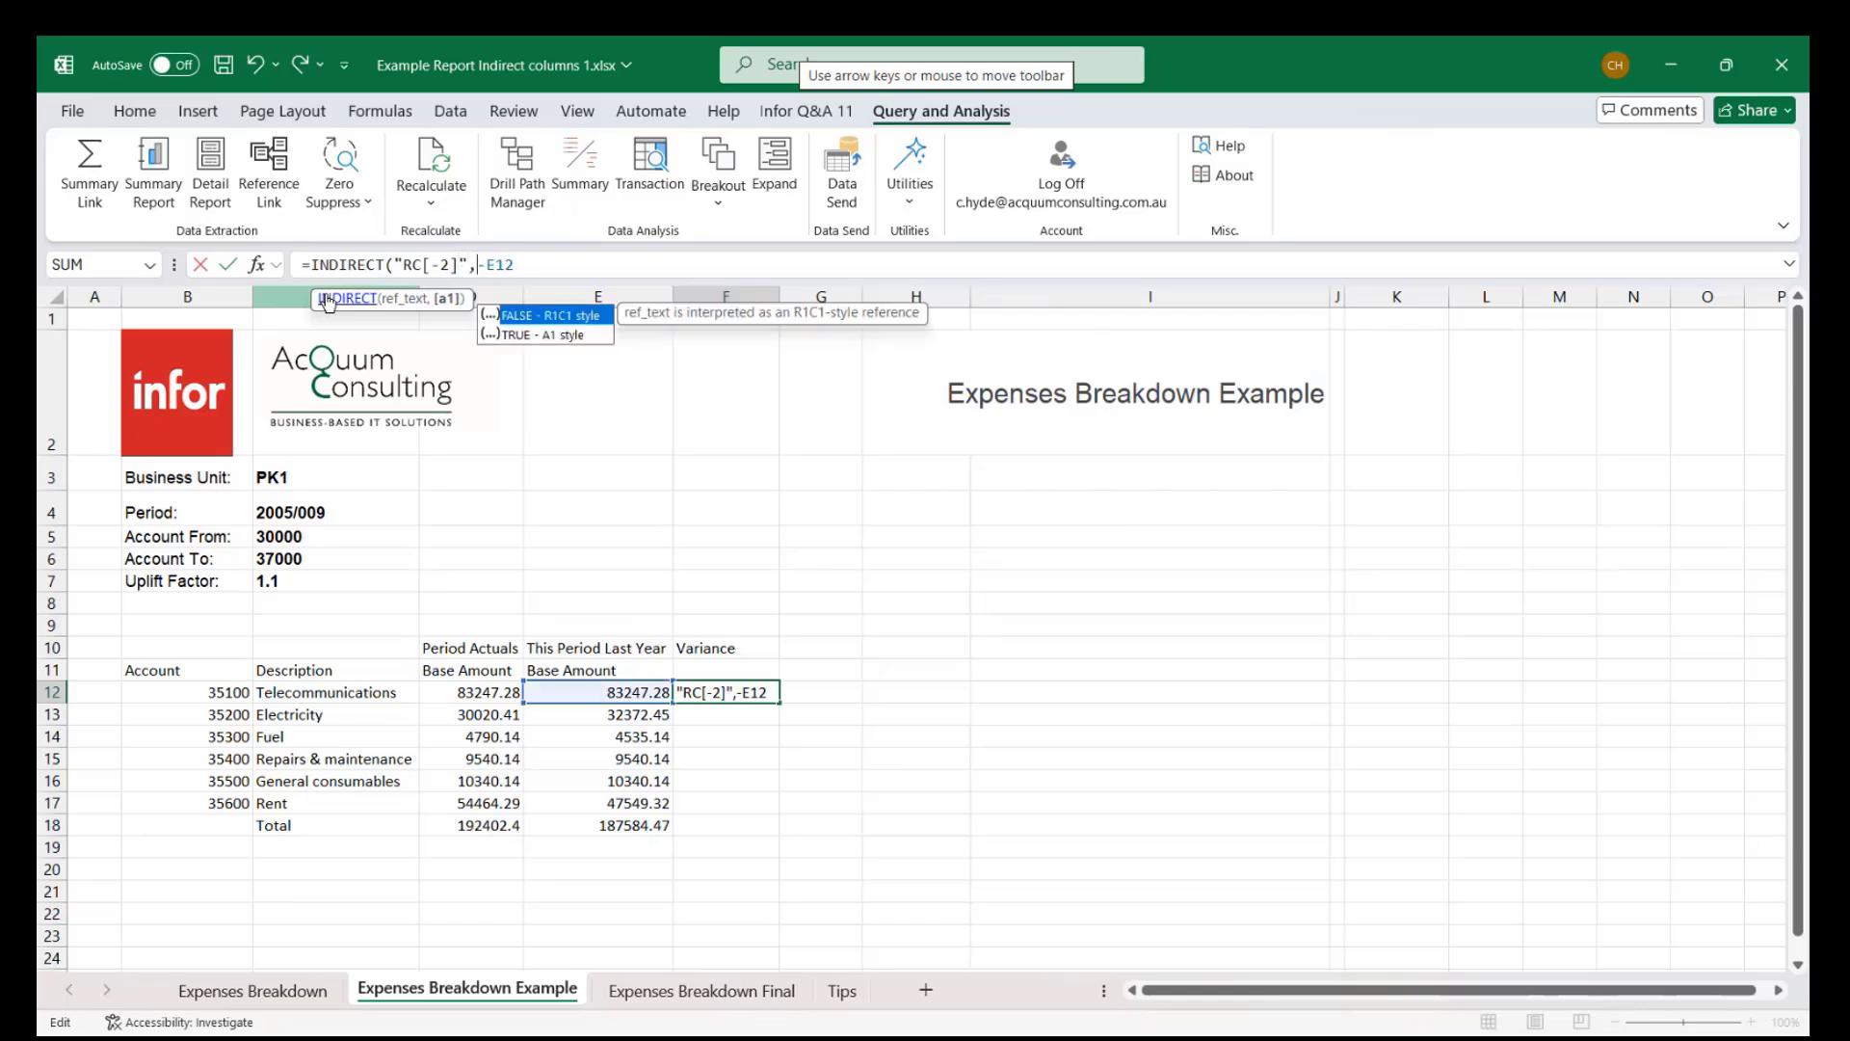
{"action": "type", "text": "FALSE)"}
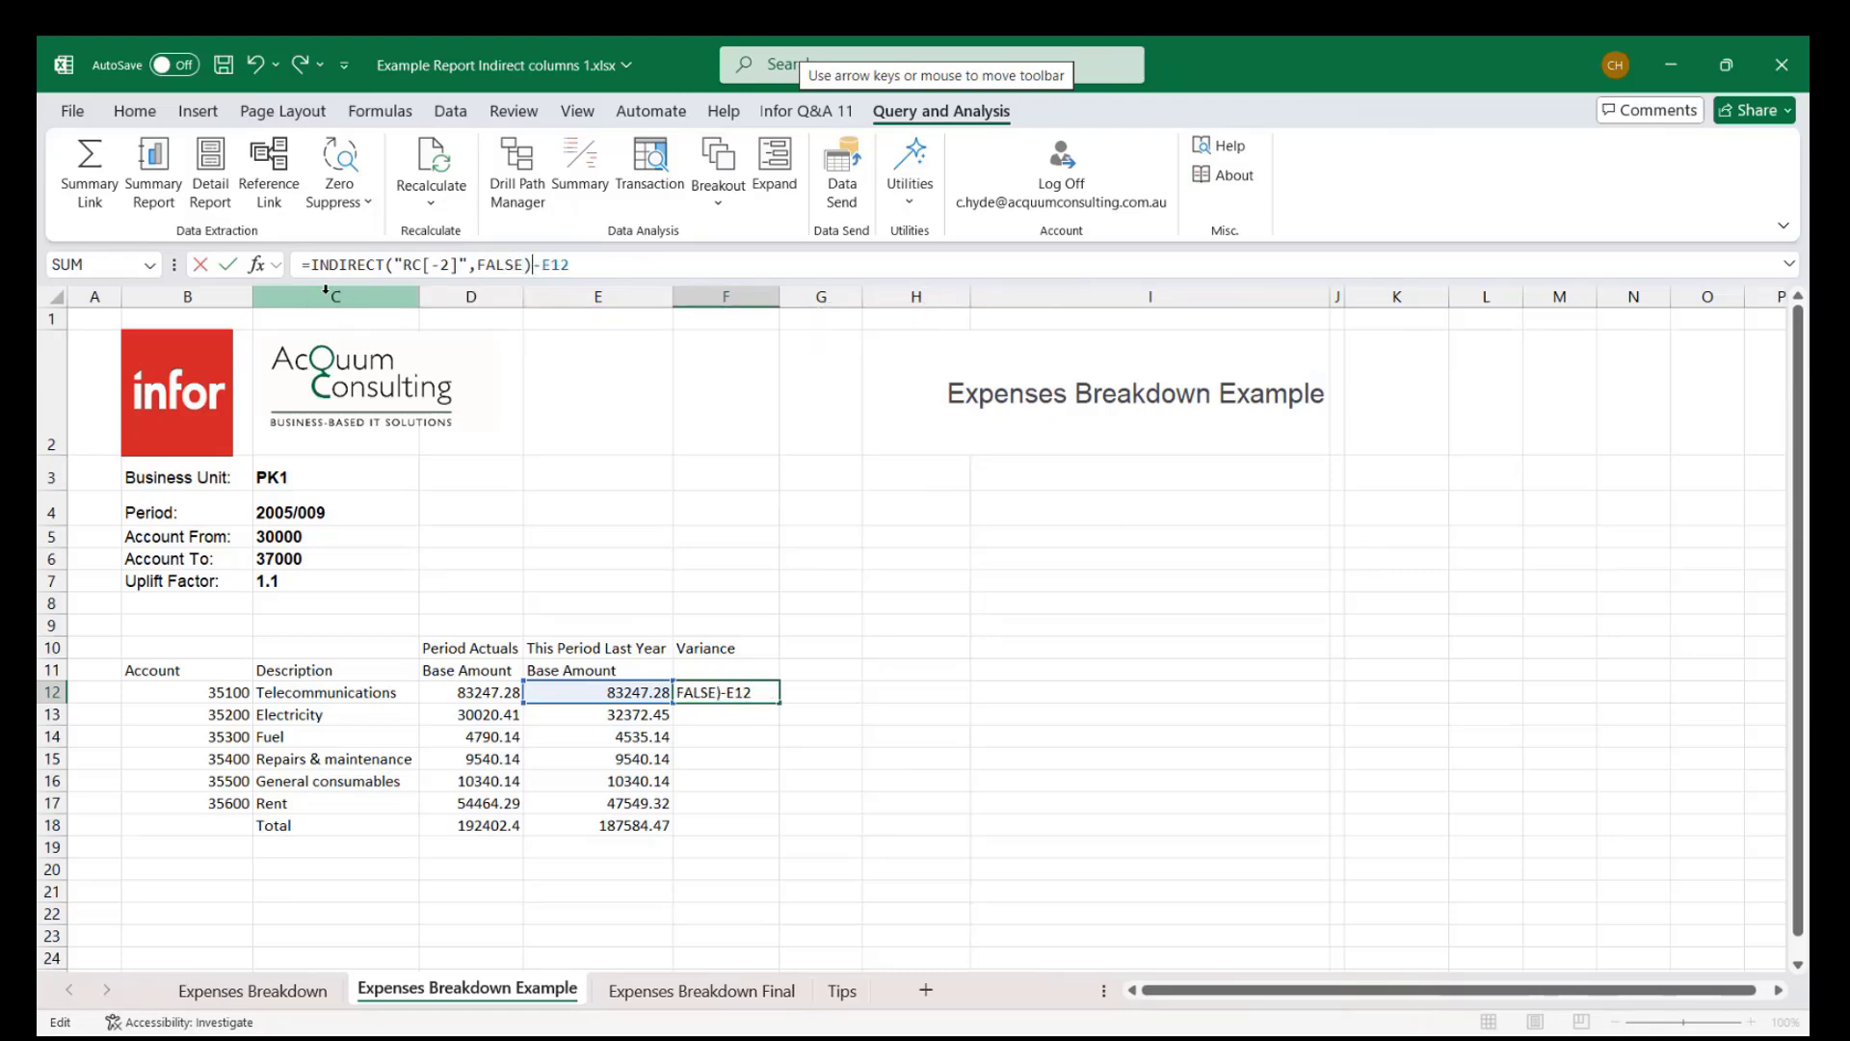
{"action": "key", "text": "Return"}
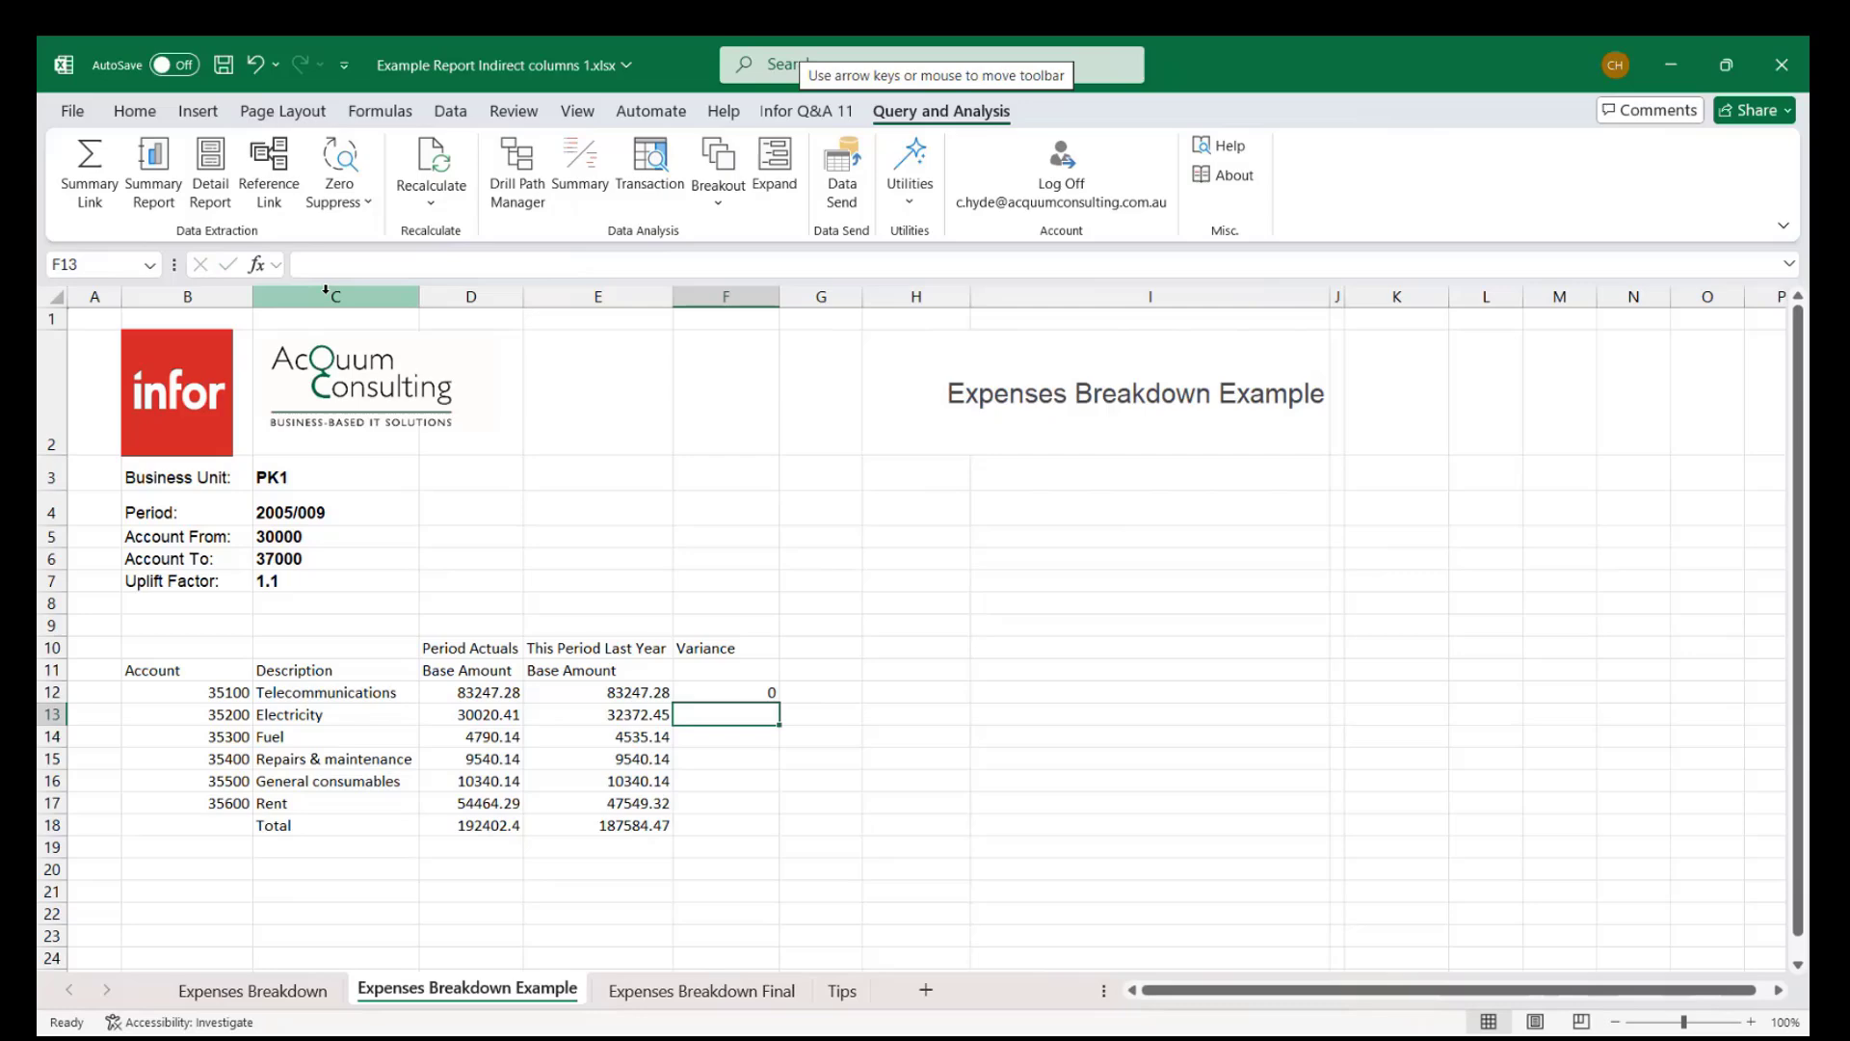
Copy the Variance formula from F12 down to F13 and select the copied cell.
{"action": "left_click", "coordinate": [735, 695]}
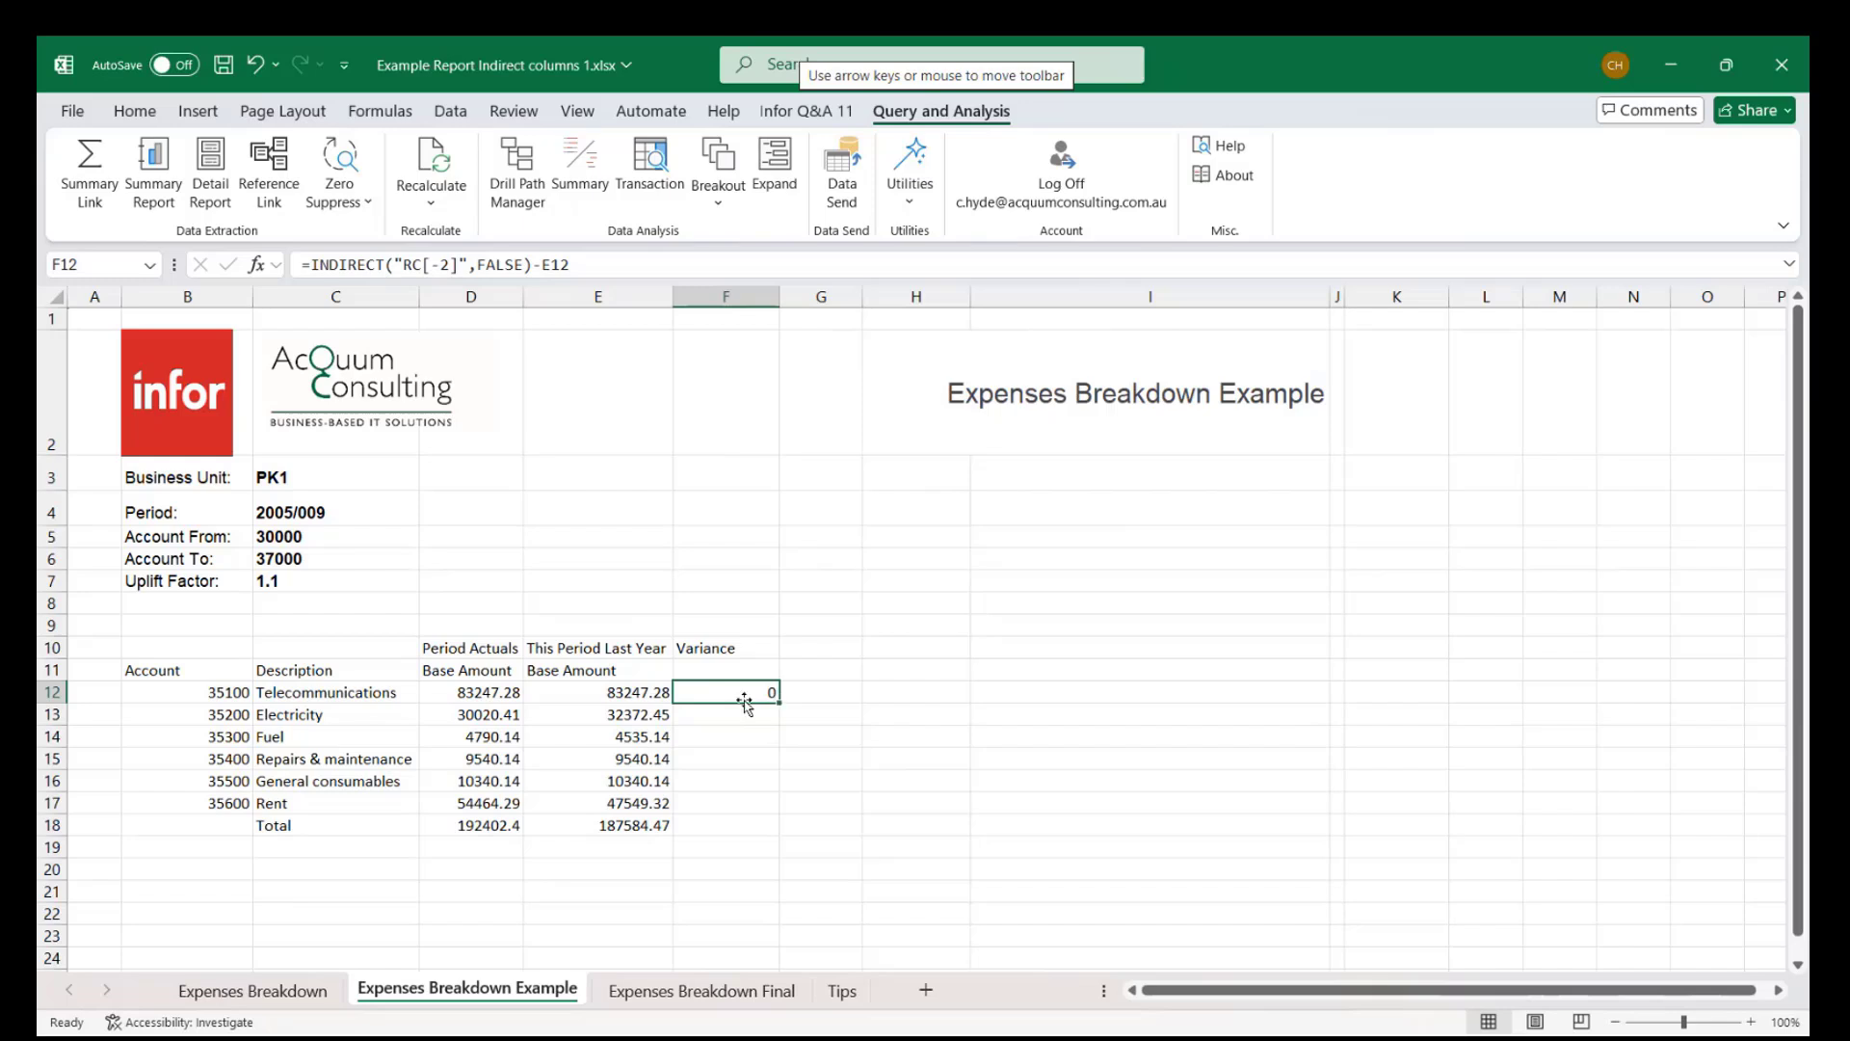
{"action": "left_click_drag", "start_coordinate": [783, 702], "coordinate": [781, 726]}
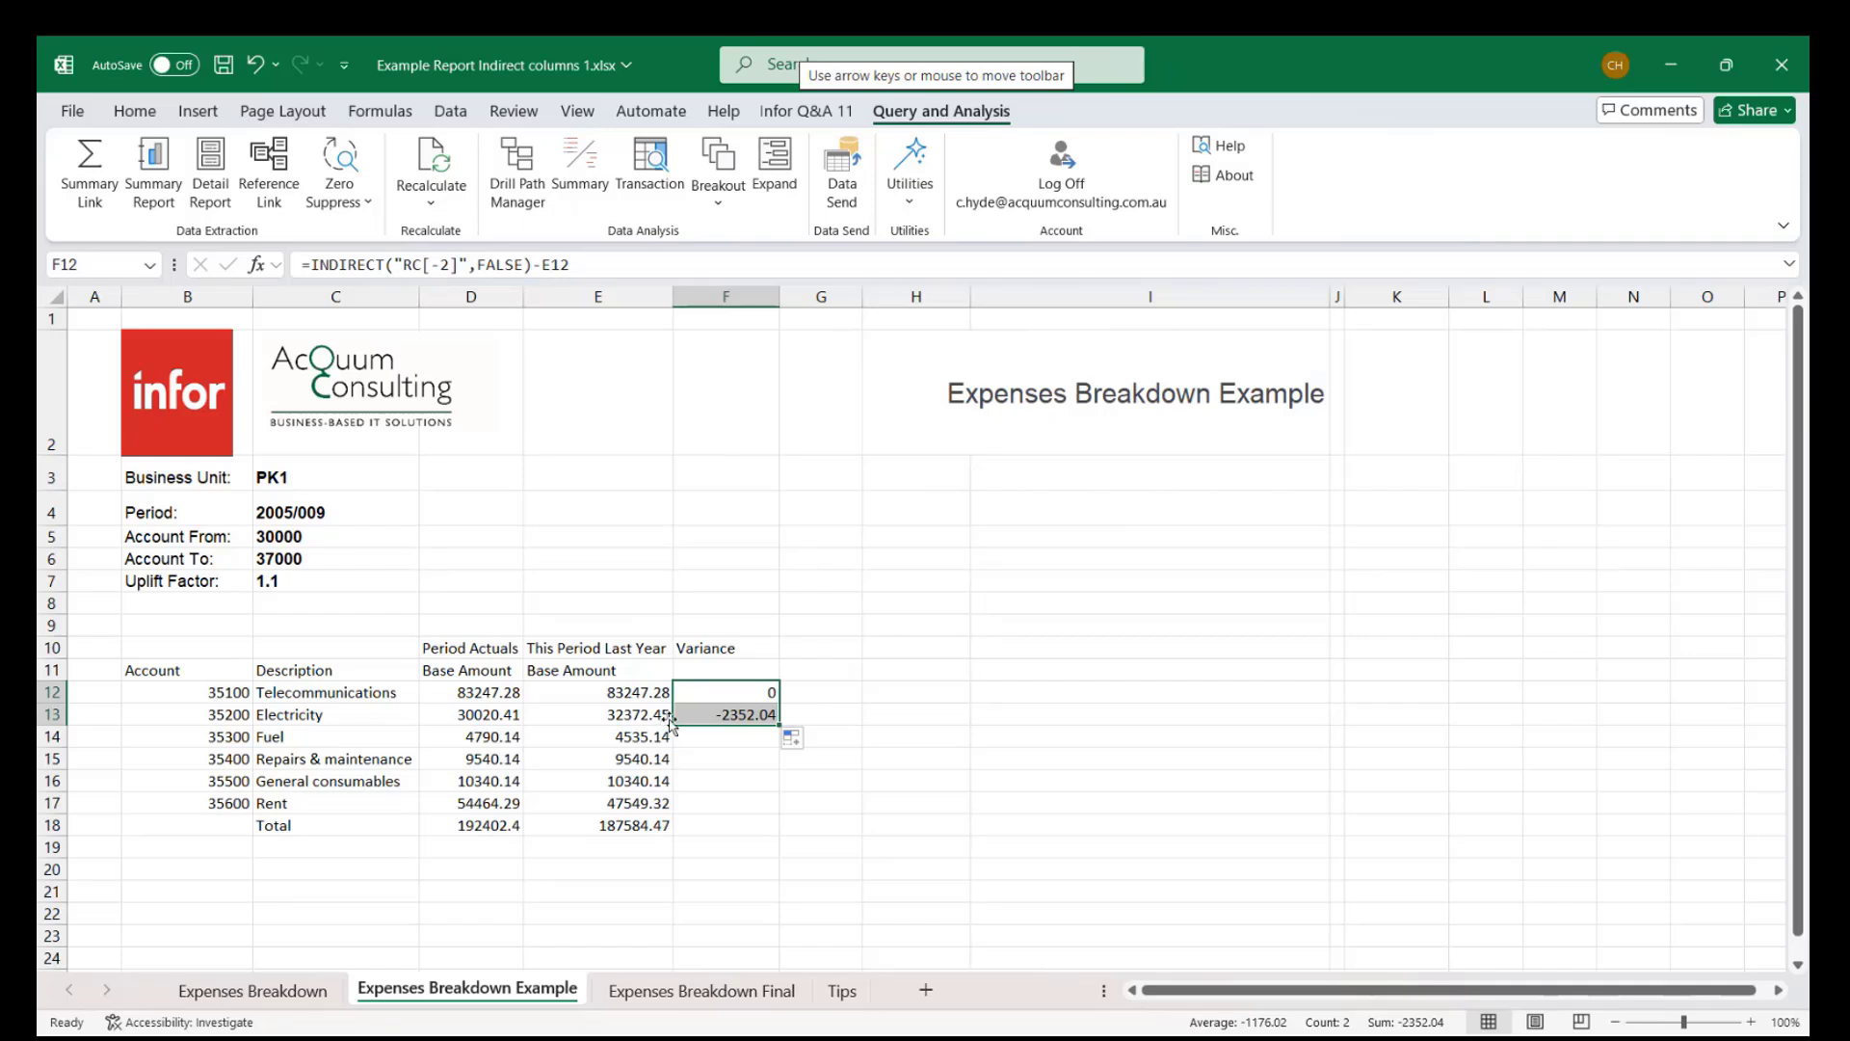
{"action": "left_click", "coordinate": [730, 715]}
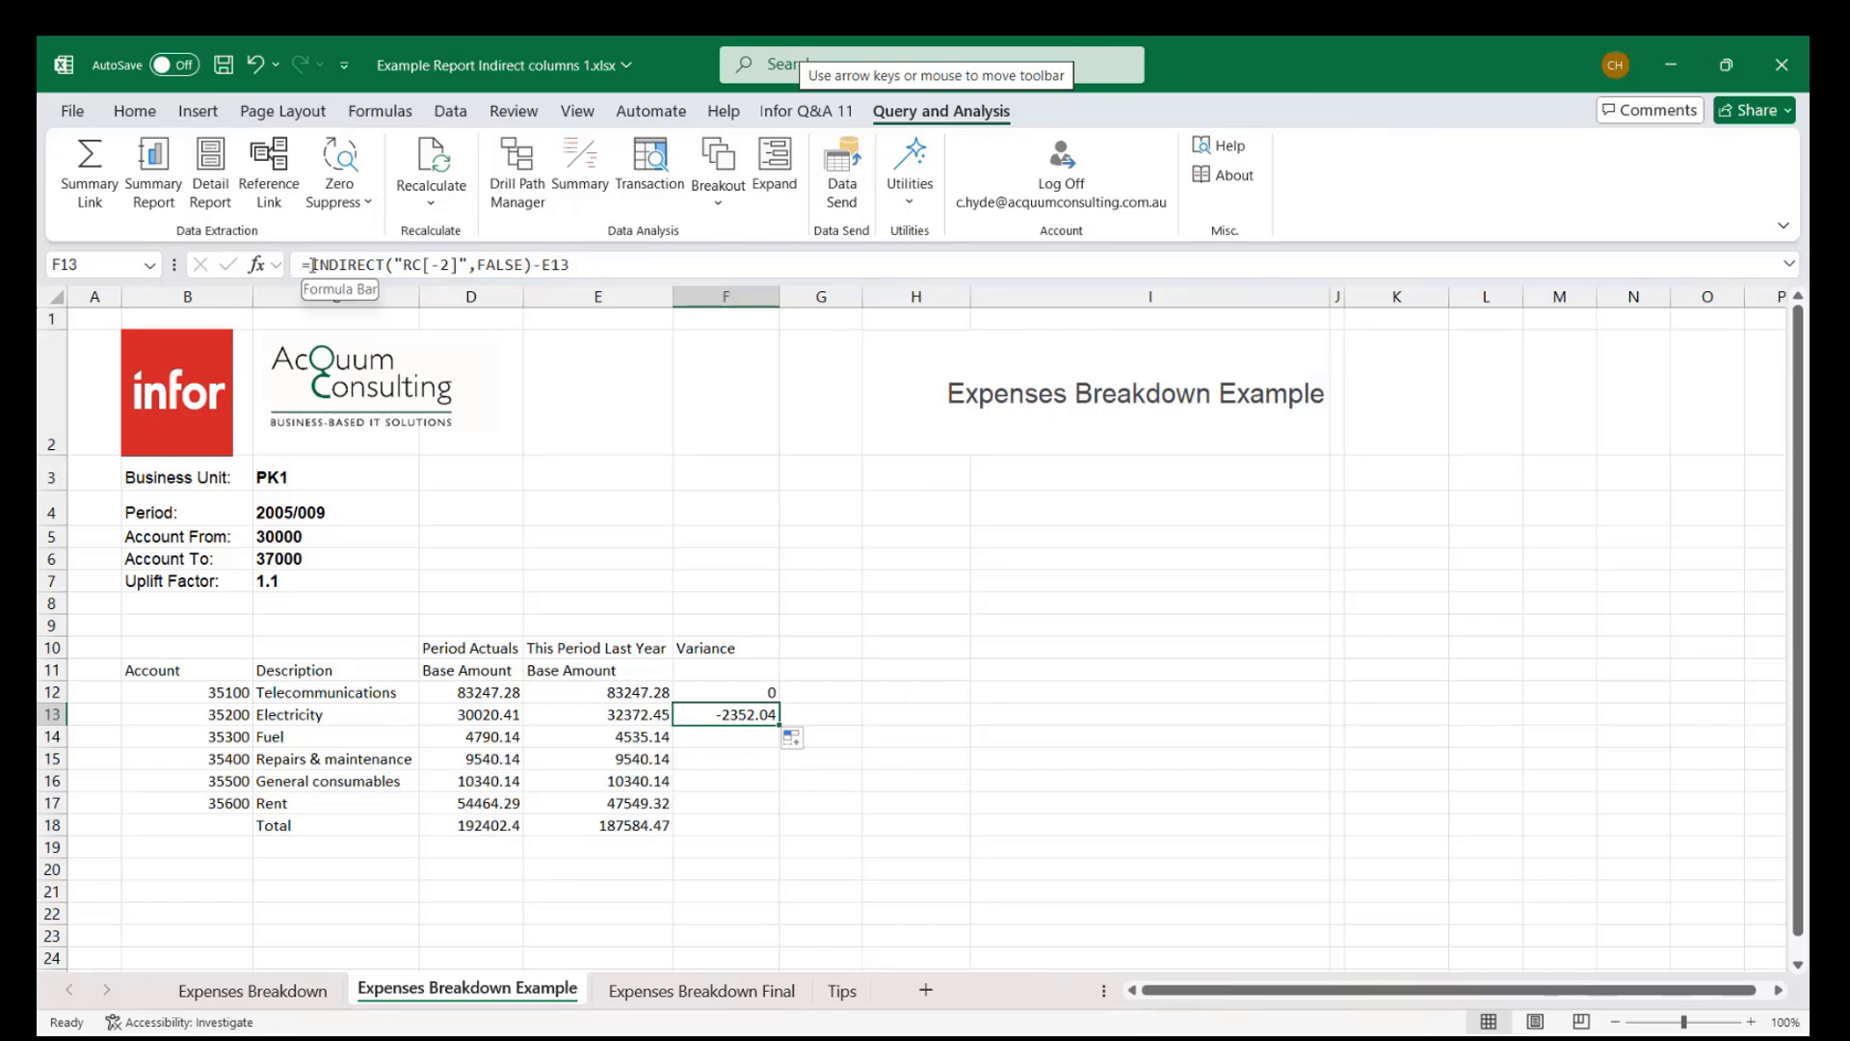
Replace the E13 reference in the F13 formula with a copy of its INDIRECT expression, changed to INDIRECT("RC[-1]",FALSE).
{"action": "left_click_drag", "start_coordinate": [312, 265], "coordinate": [531, 265]}
{"action": "key", "text": "ctrl+c"}
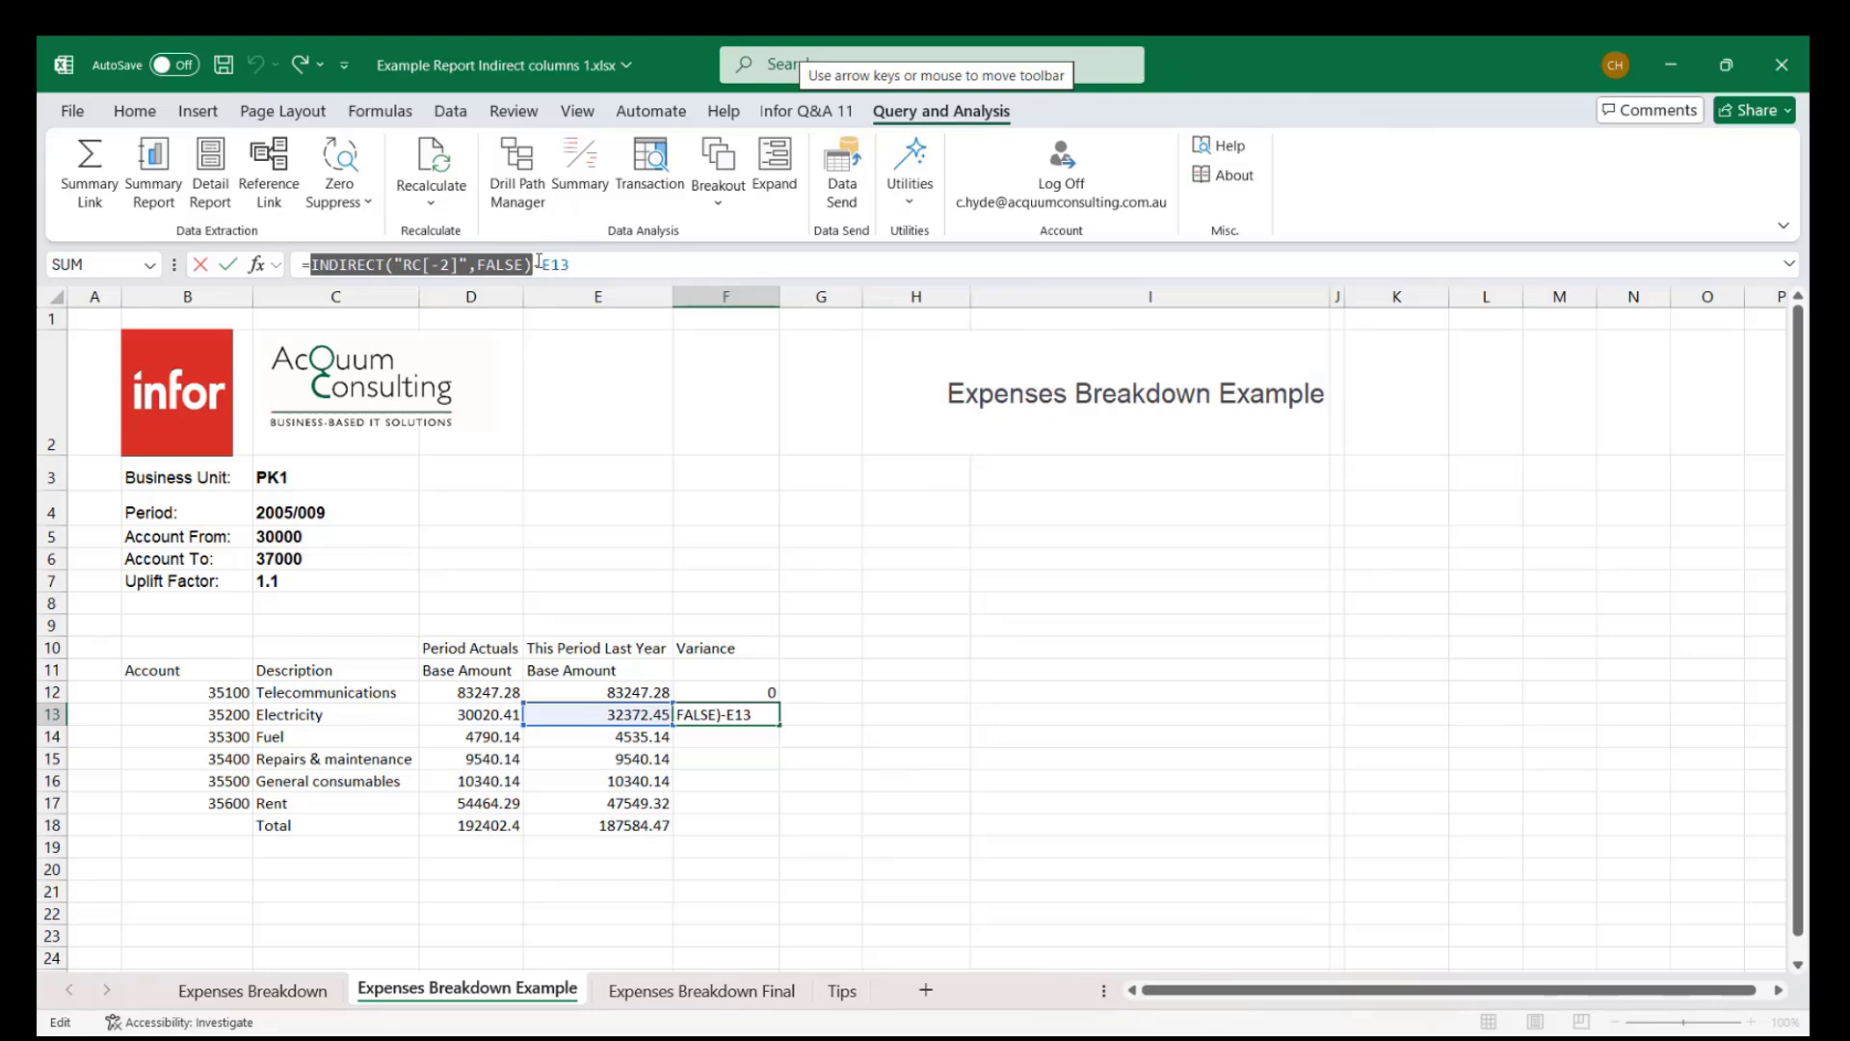
{"action": "left_click_drag", "start_coordinate": [542, 264], "coordinate": [614, 263]}
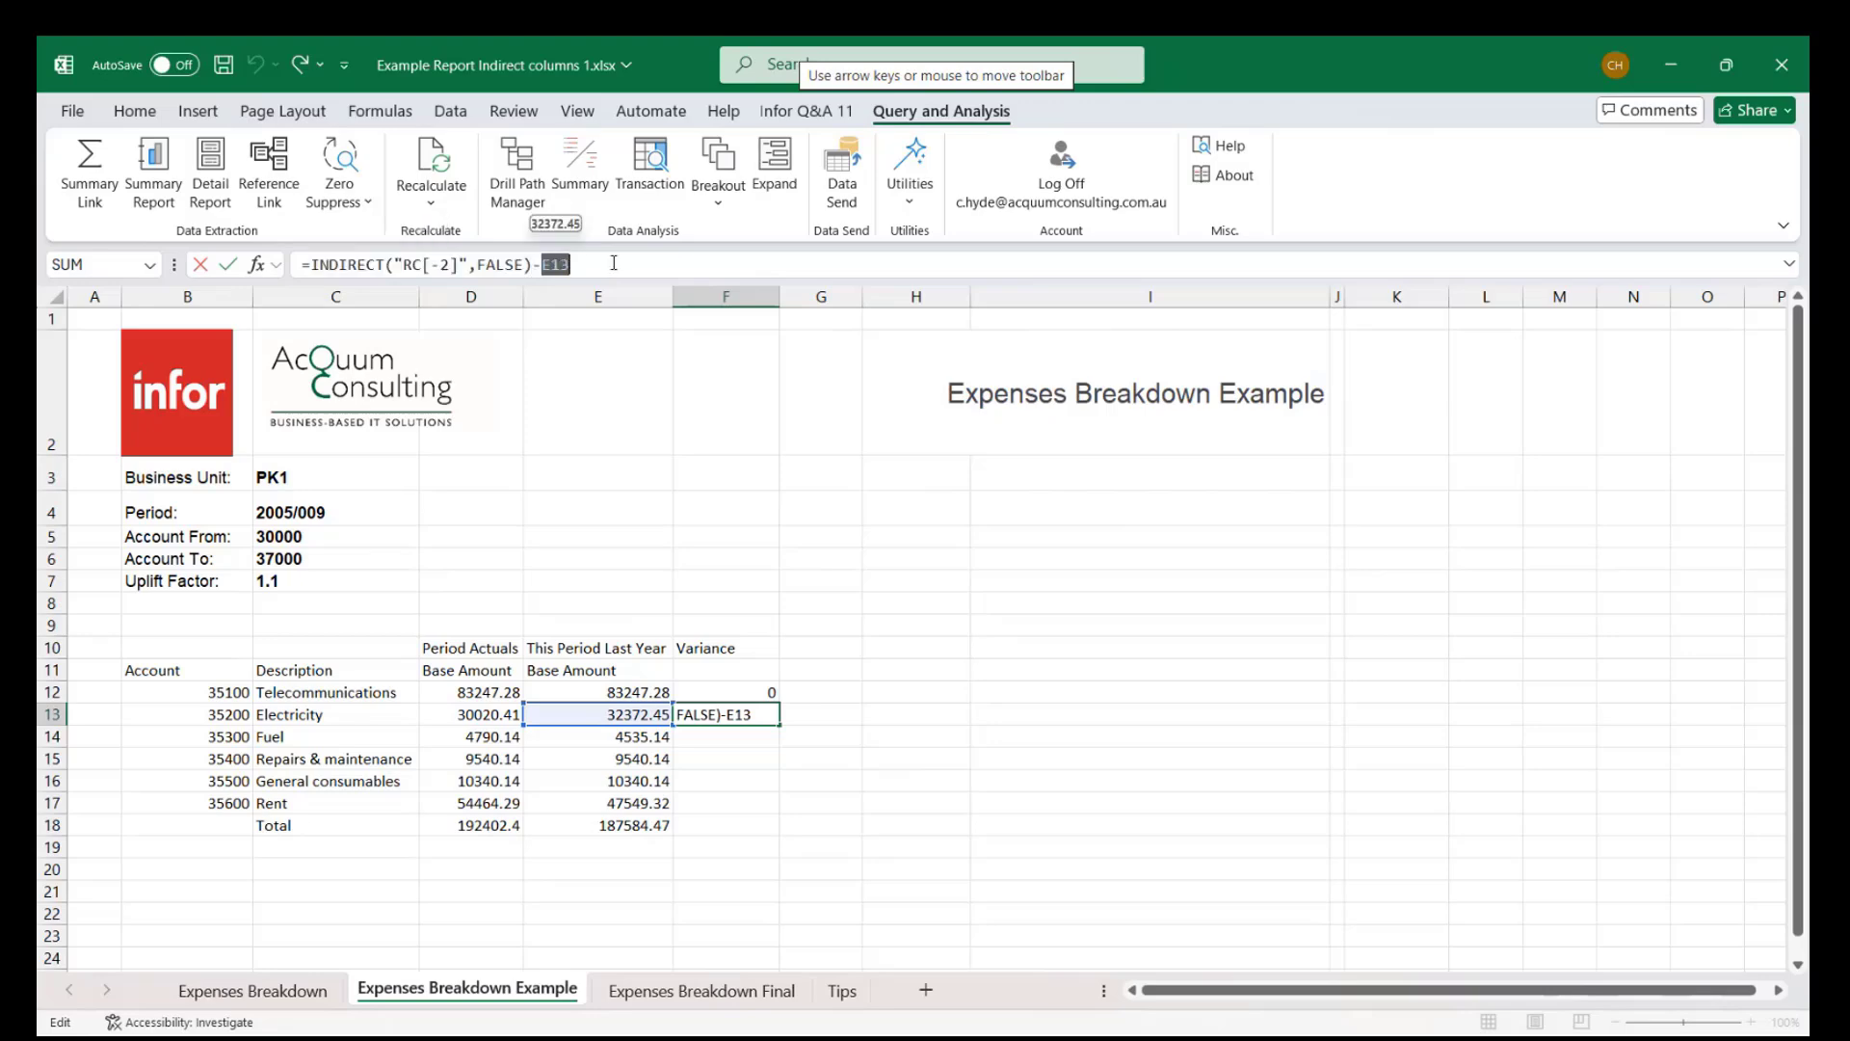
{"action": "key", "text": "ctrl+v"}
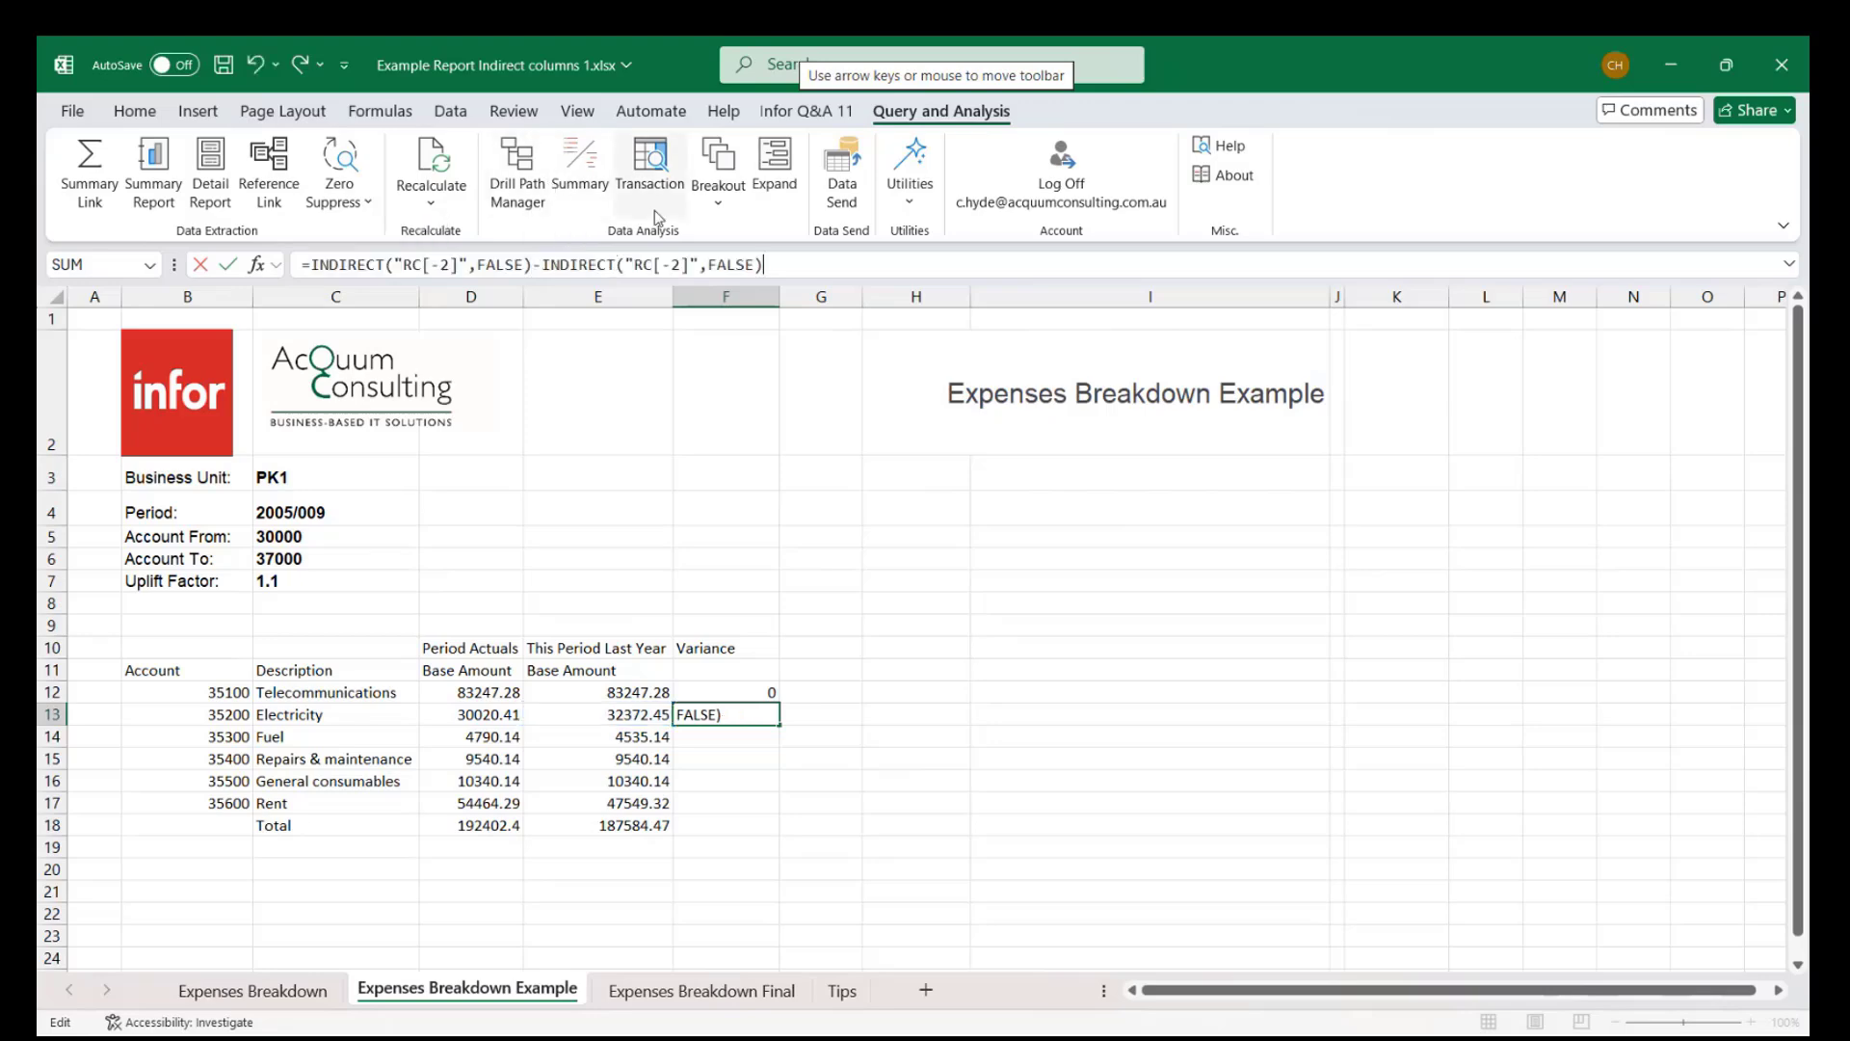
{"action": "left_click", "coordinate": [683, 264]}
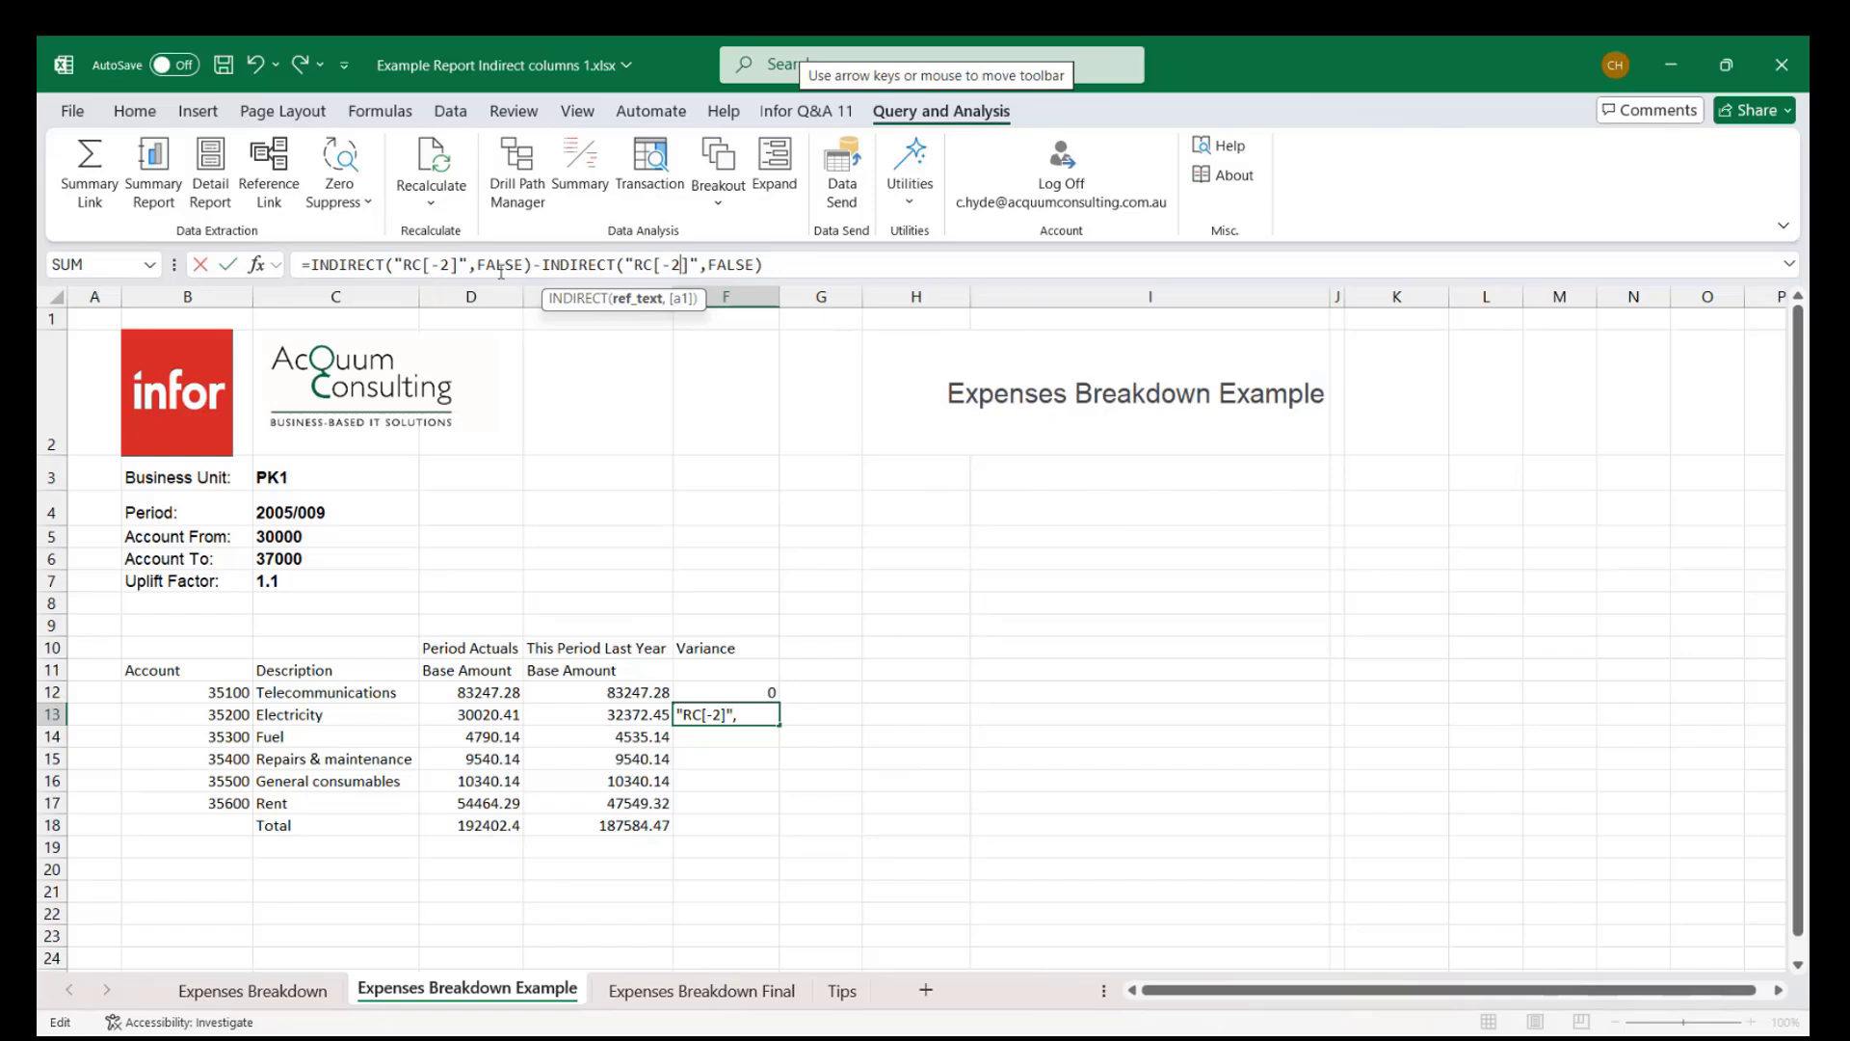
{"action": "left_click", "coordinate": [690, 262]}
{"action": "key", "text": "BackSpace"}
{"action": "type", "text": "1"}
{"action": "key", "text": "Return"}
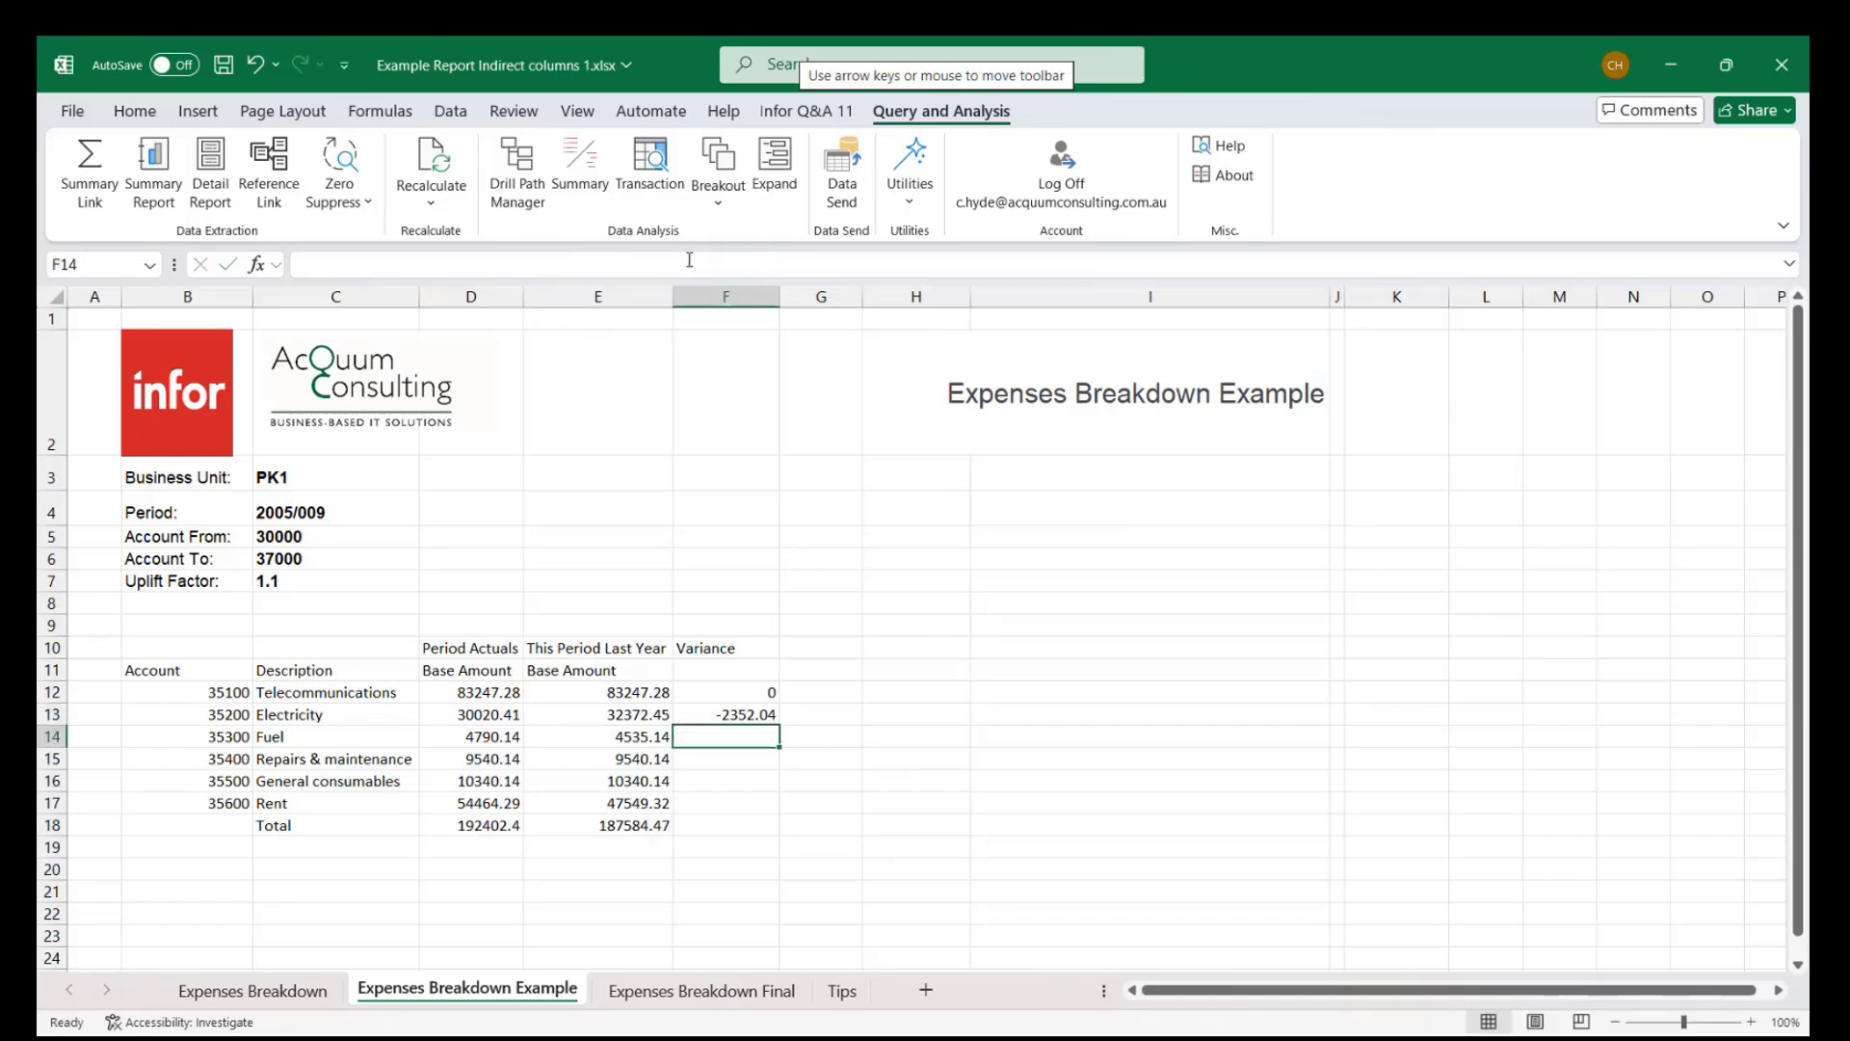
Switch to the PowerPoint slide show to review the INDIRECT syntax and example formulas, and return to the F13 formula in Excel.
{"action": "left_click", "coordinate": [721, 710]}
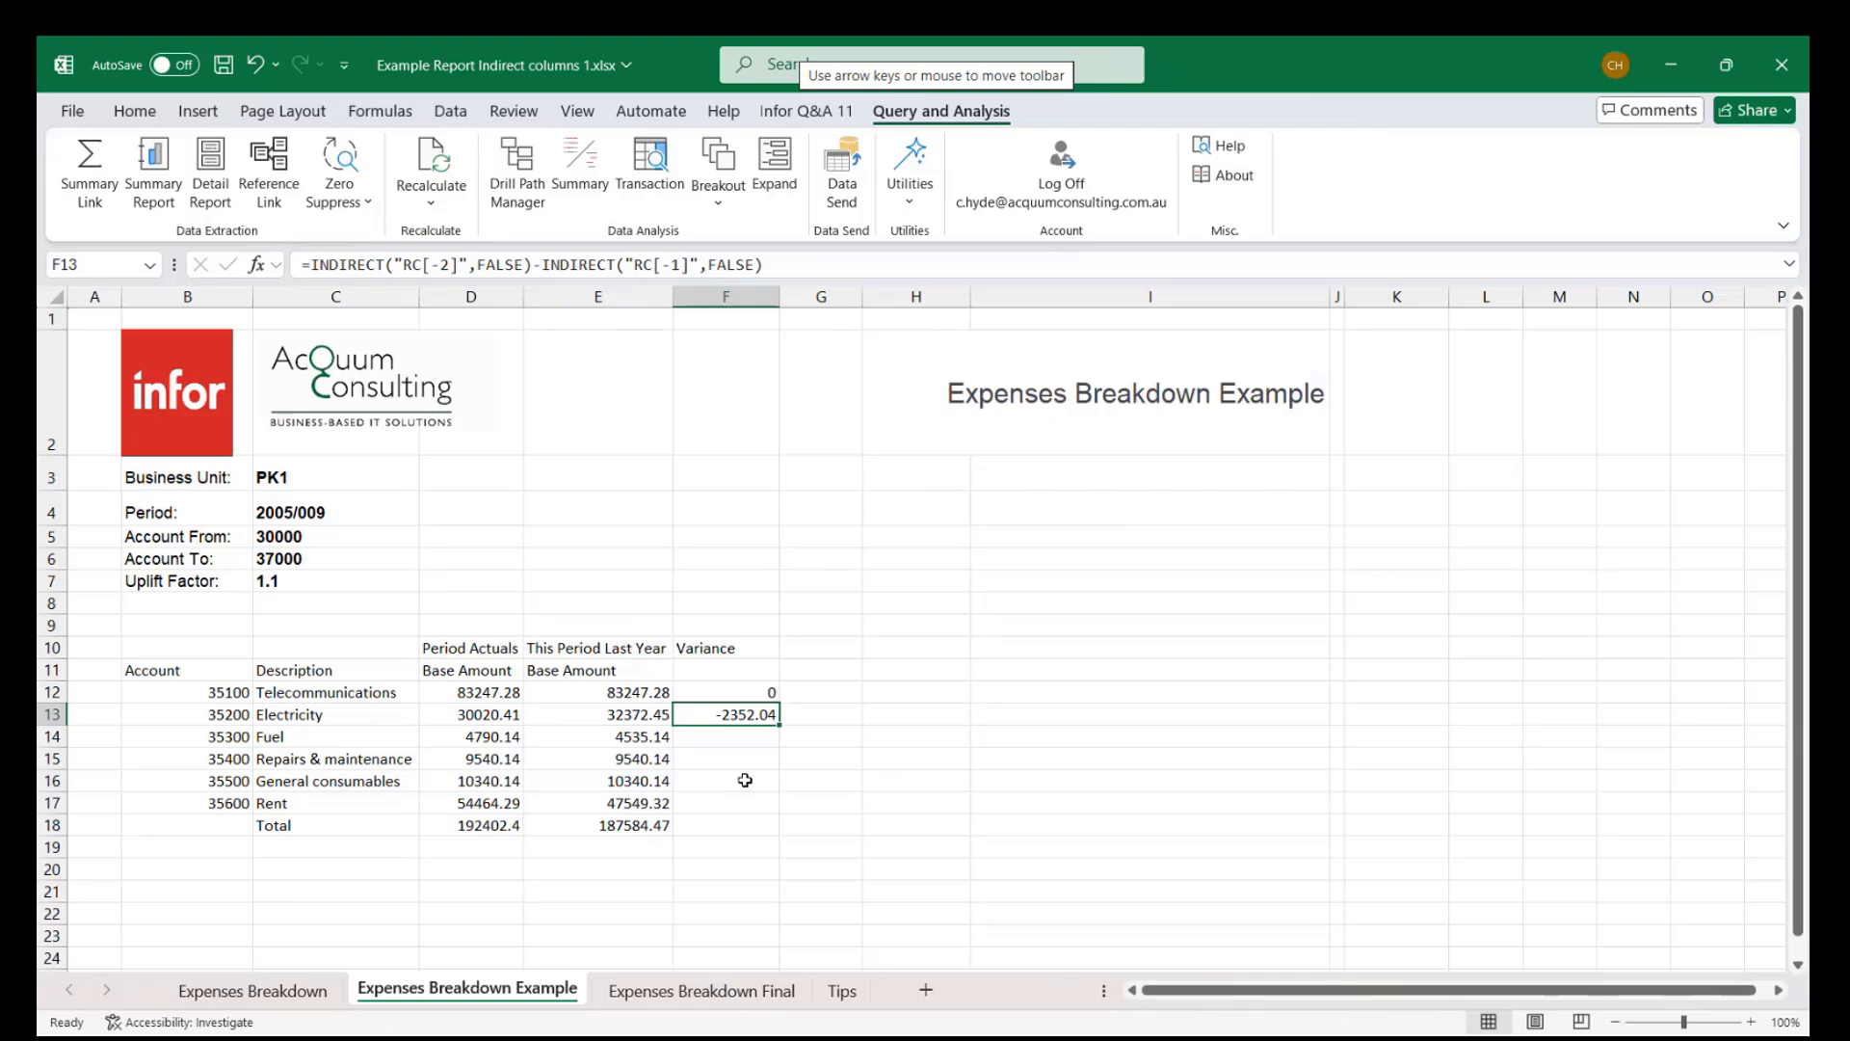
{"action": "key", "text": "alt+Tab"}
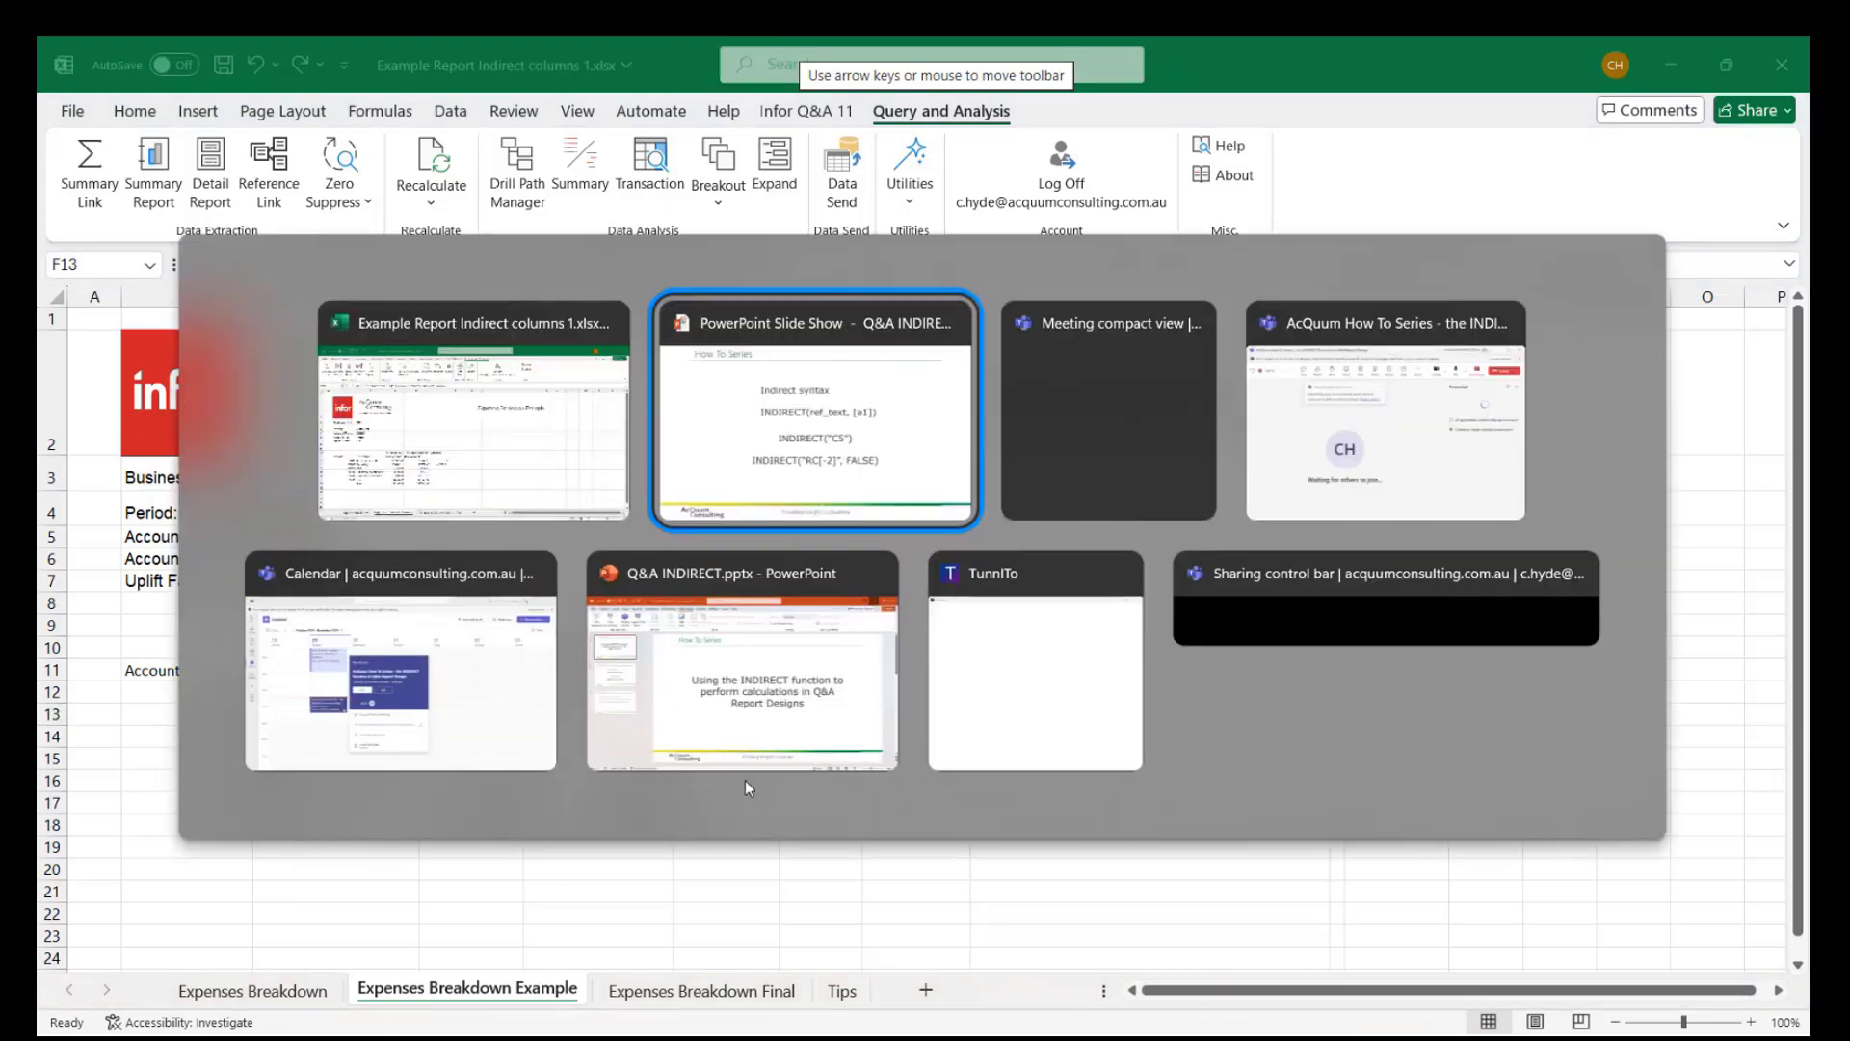
{"action": "key", "text": "Right"}
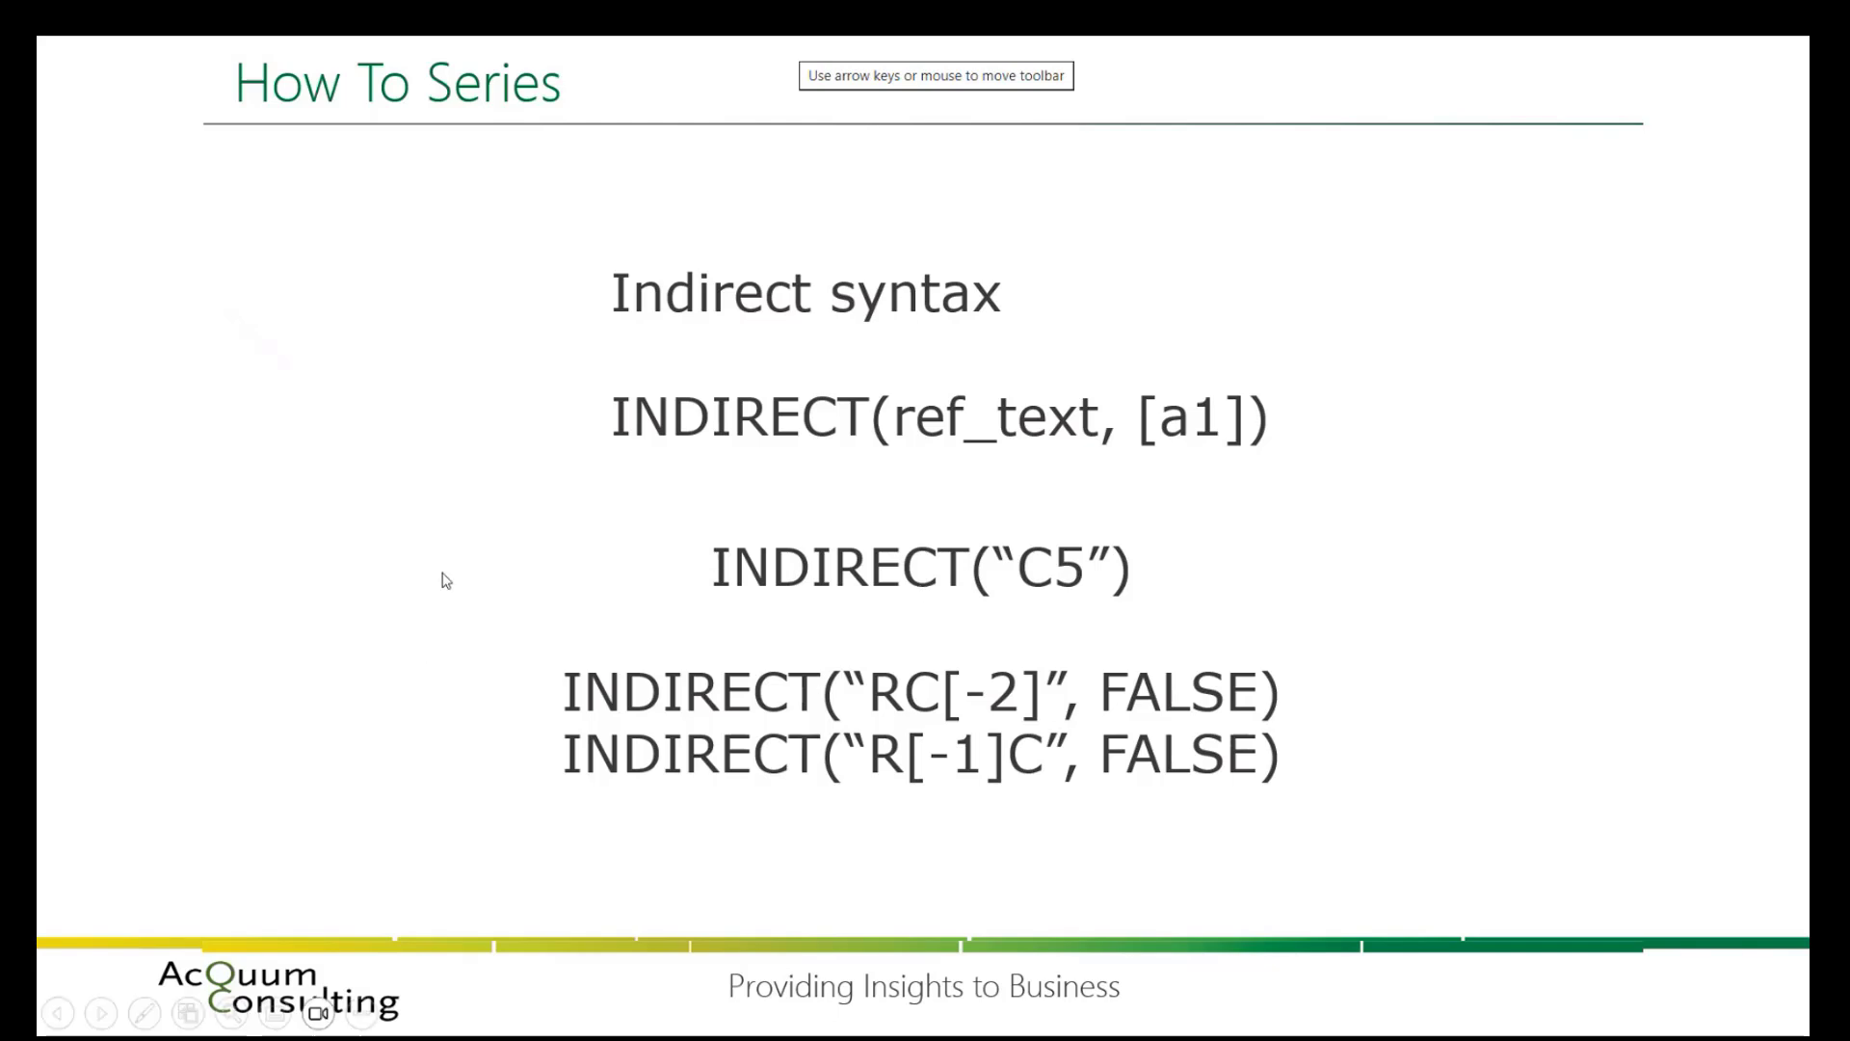
{"action": "key", "text": "Right"}
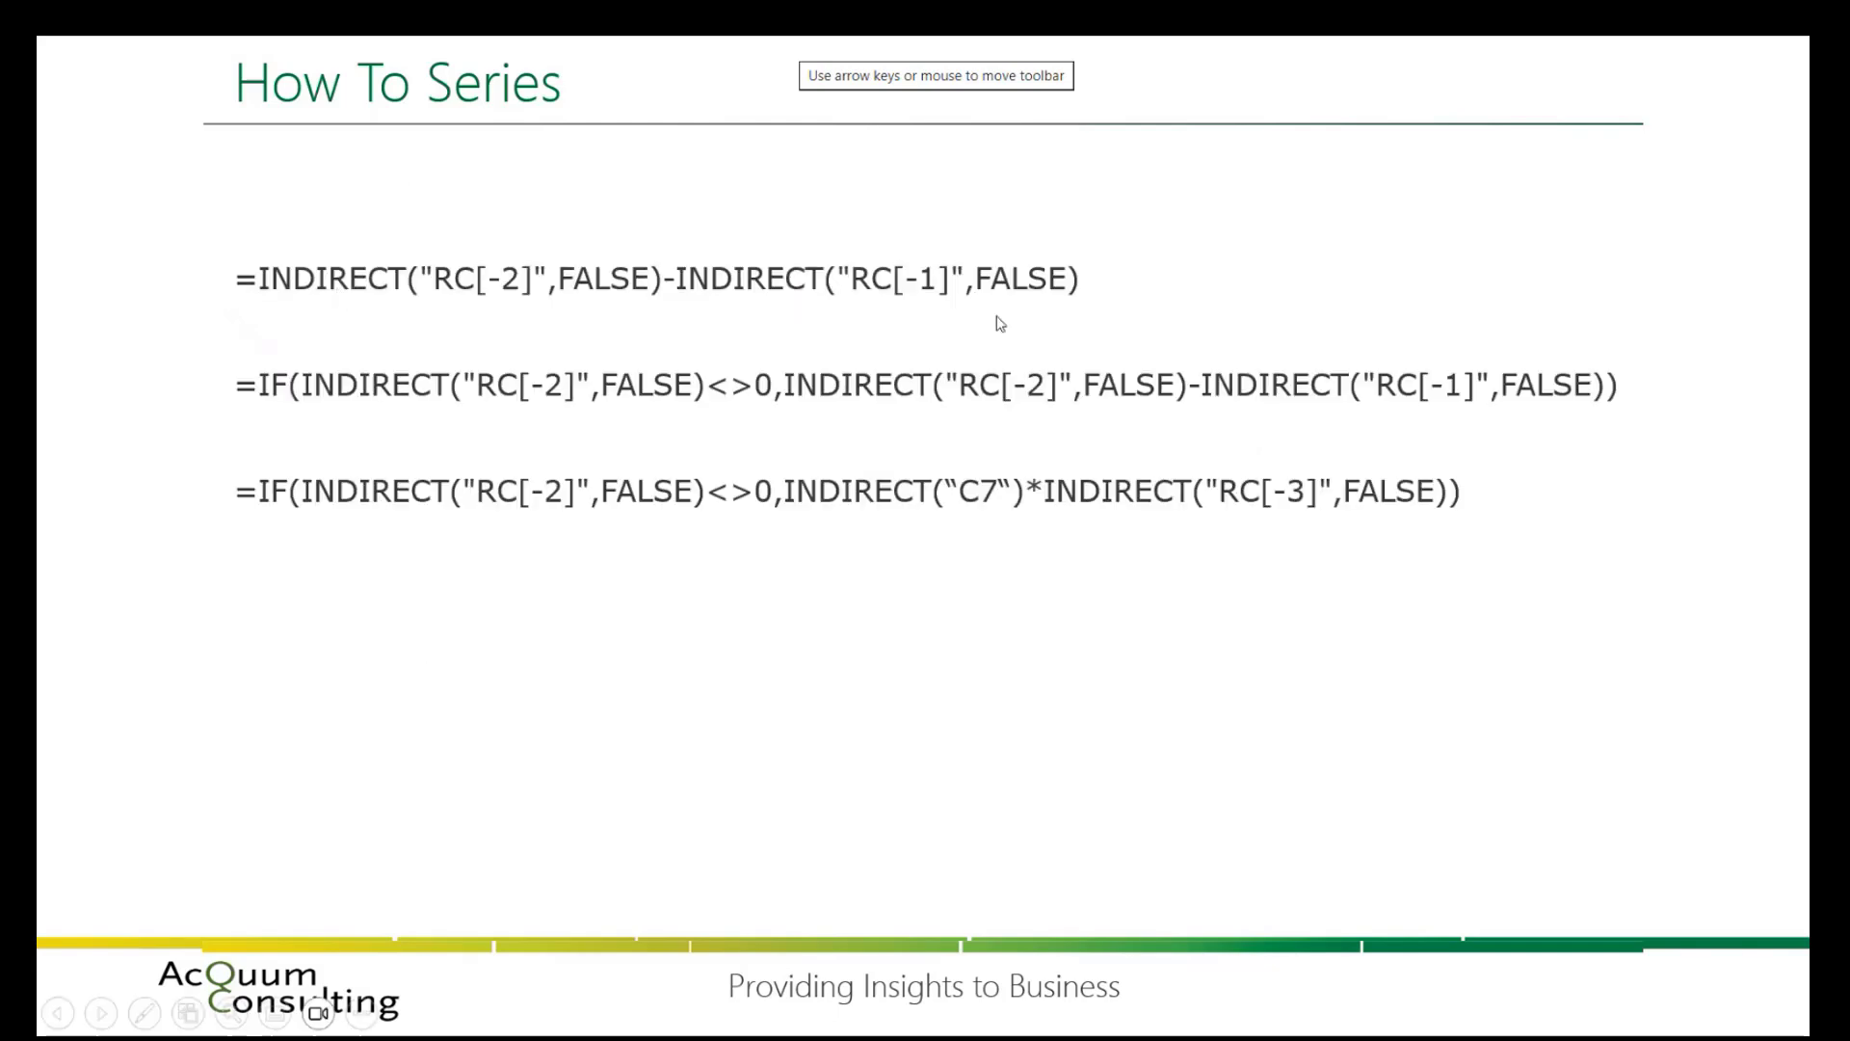
{"action": "key", "text": "Right"}
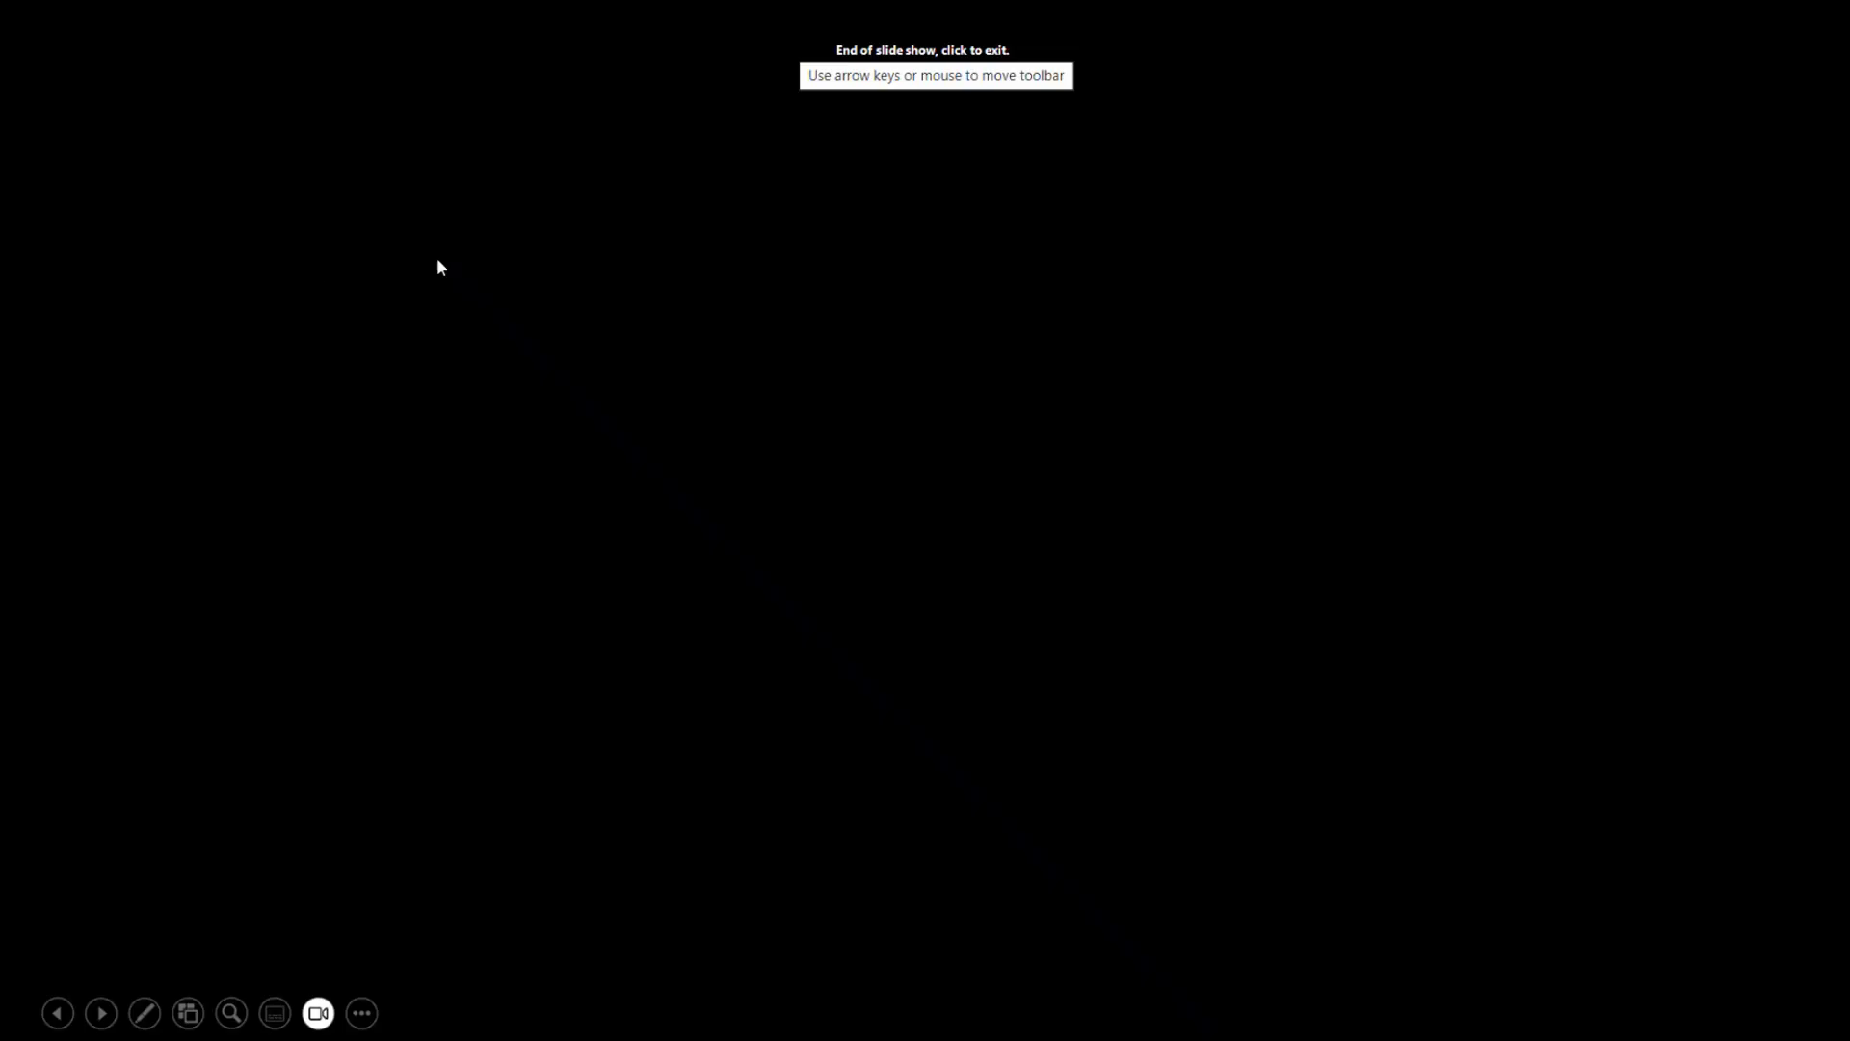
{"action": "left_click", "coordinate": [313, 276]}
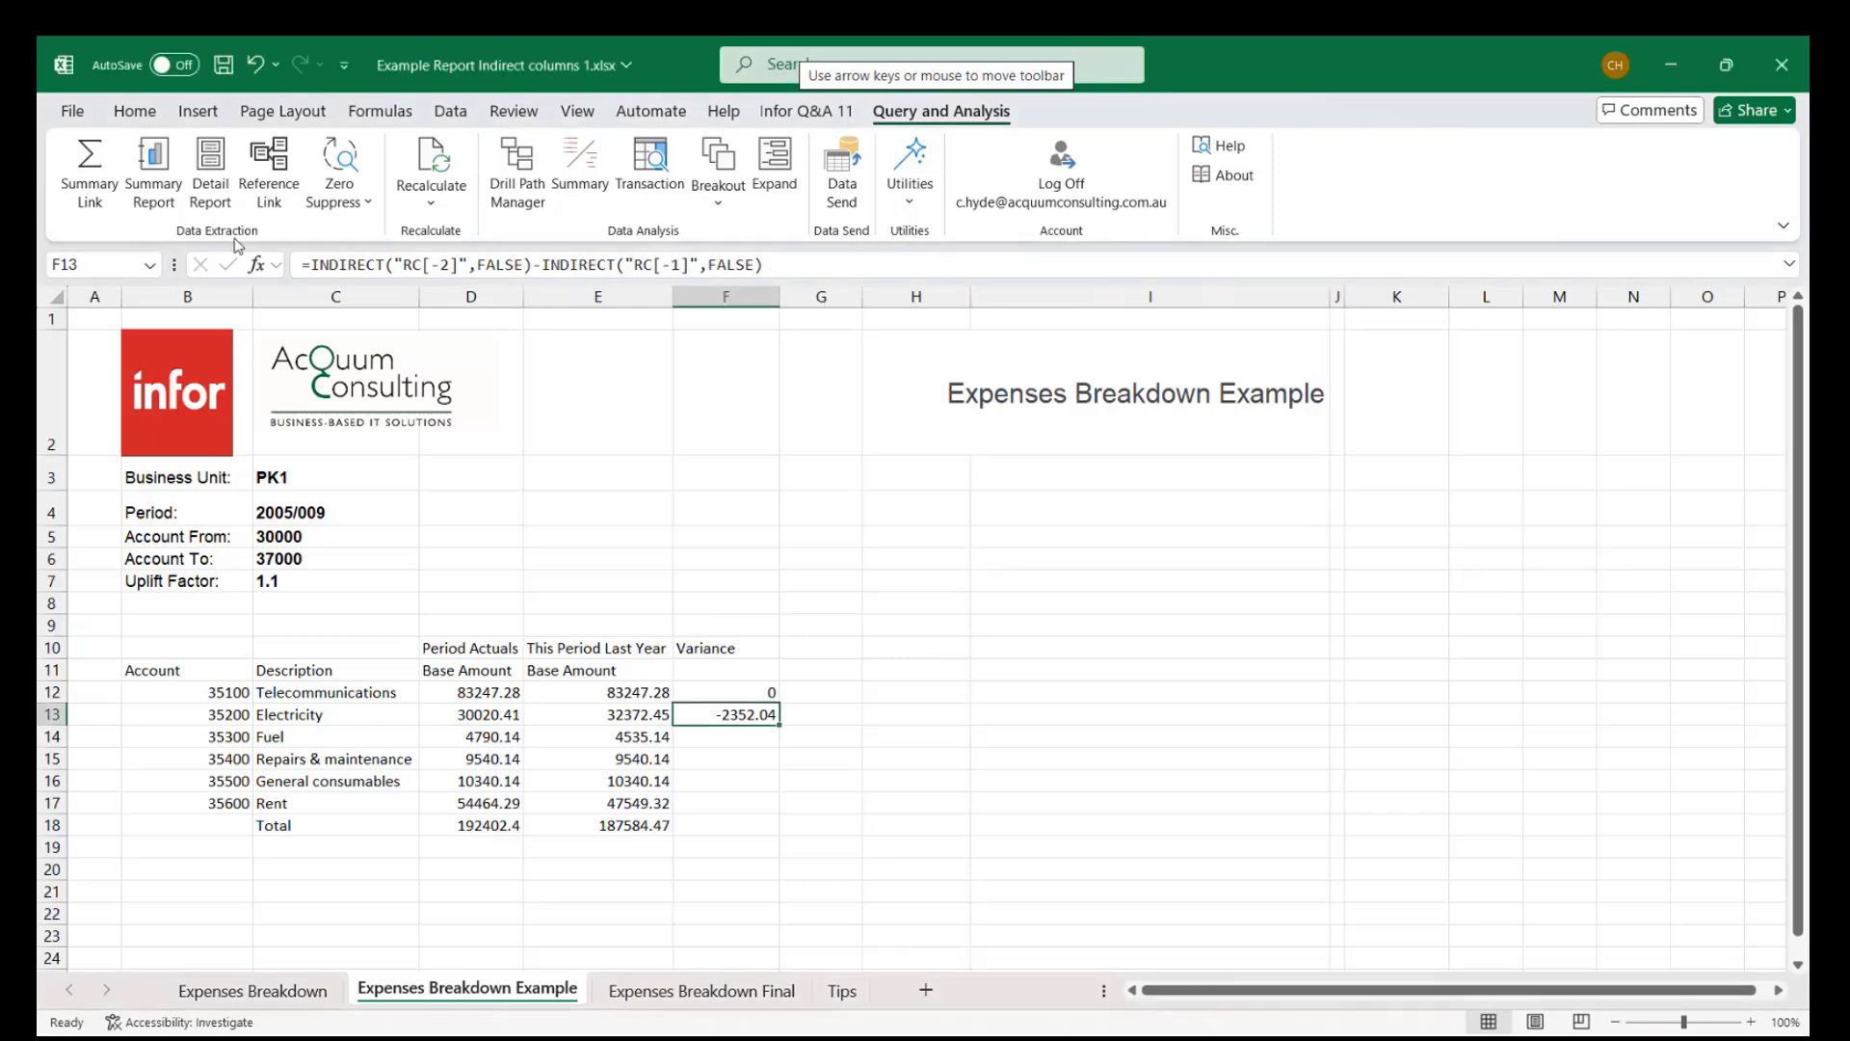
Copy the complete INDIRECT variance formula from cell F13 and leave cell editing without changes.
{"action": "left_click_drag", "start_coordinate": [299, 264], "coordinate": [863, 266]}
{"action": "key", "text": "ctrl+c"}
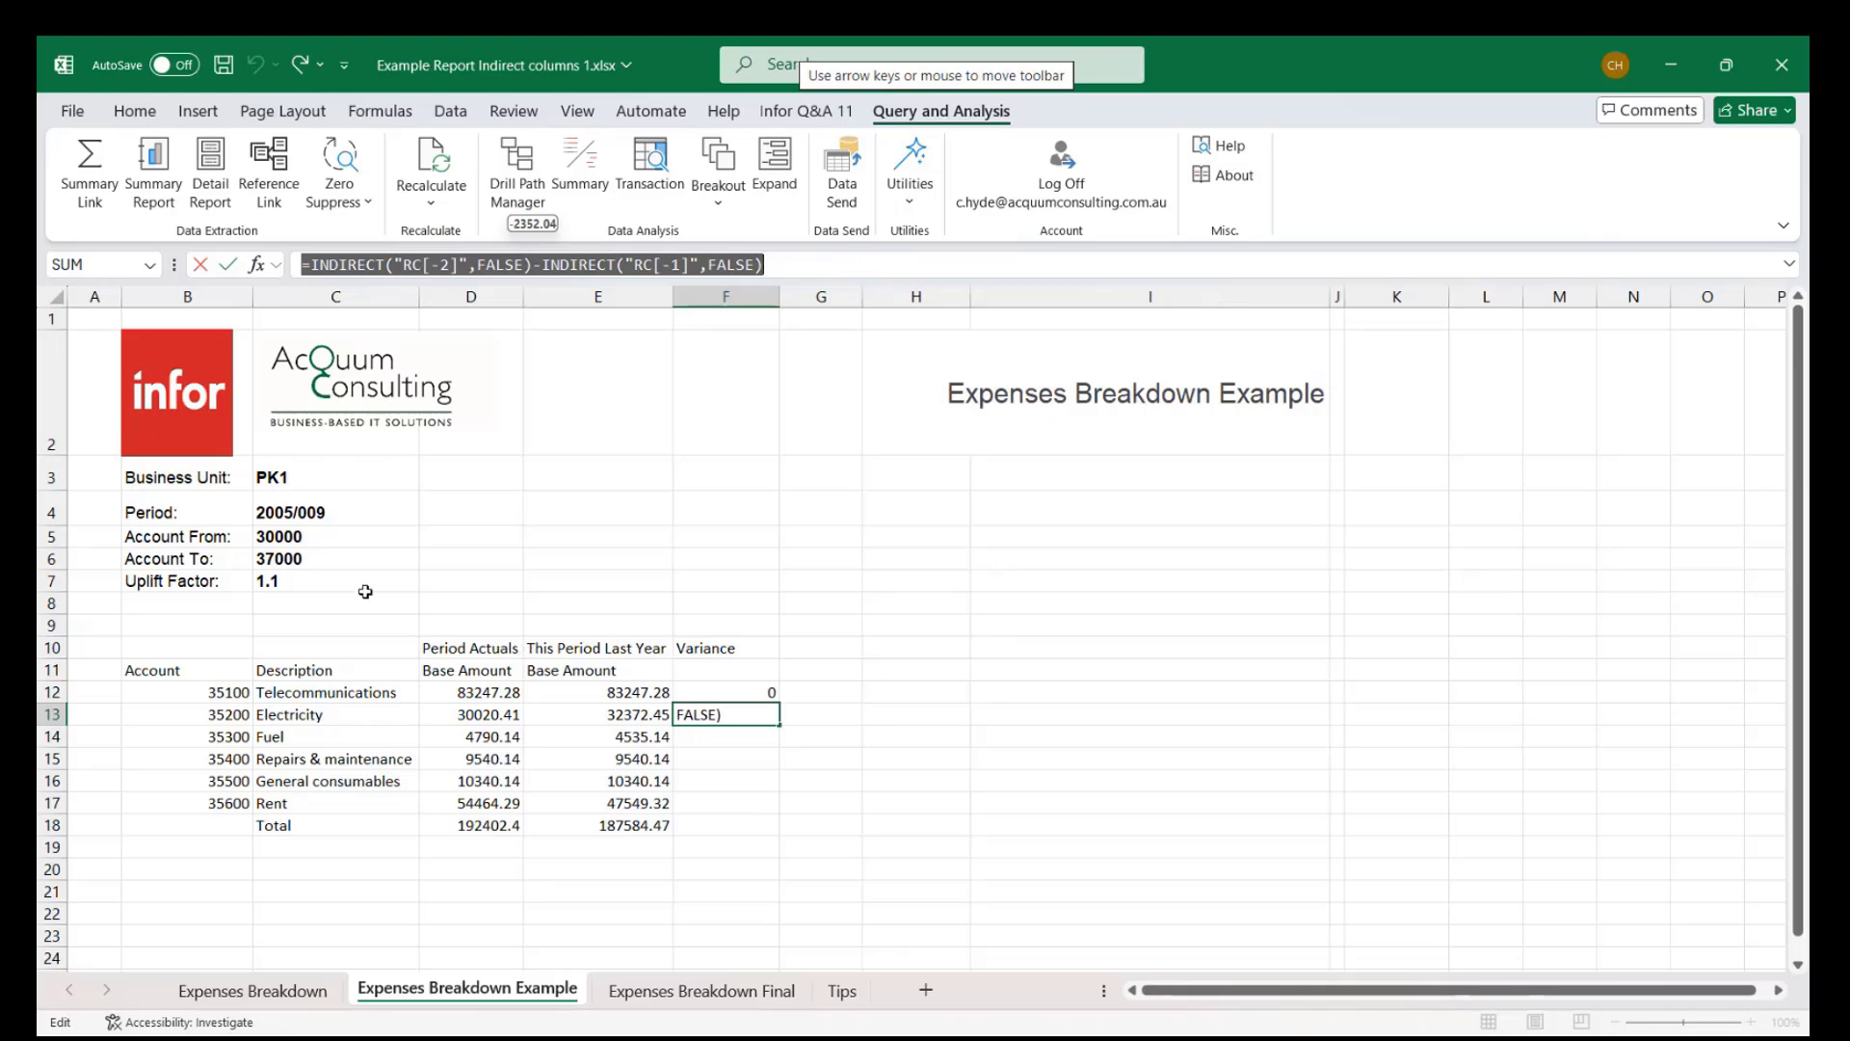
{"action": "type", "text": "="}
{"action": "left_click", "coordinate": [204, 653]}
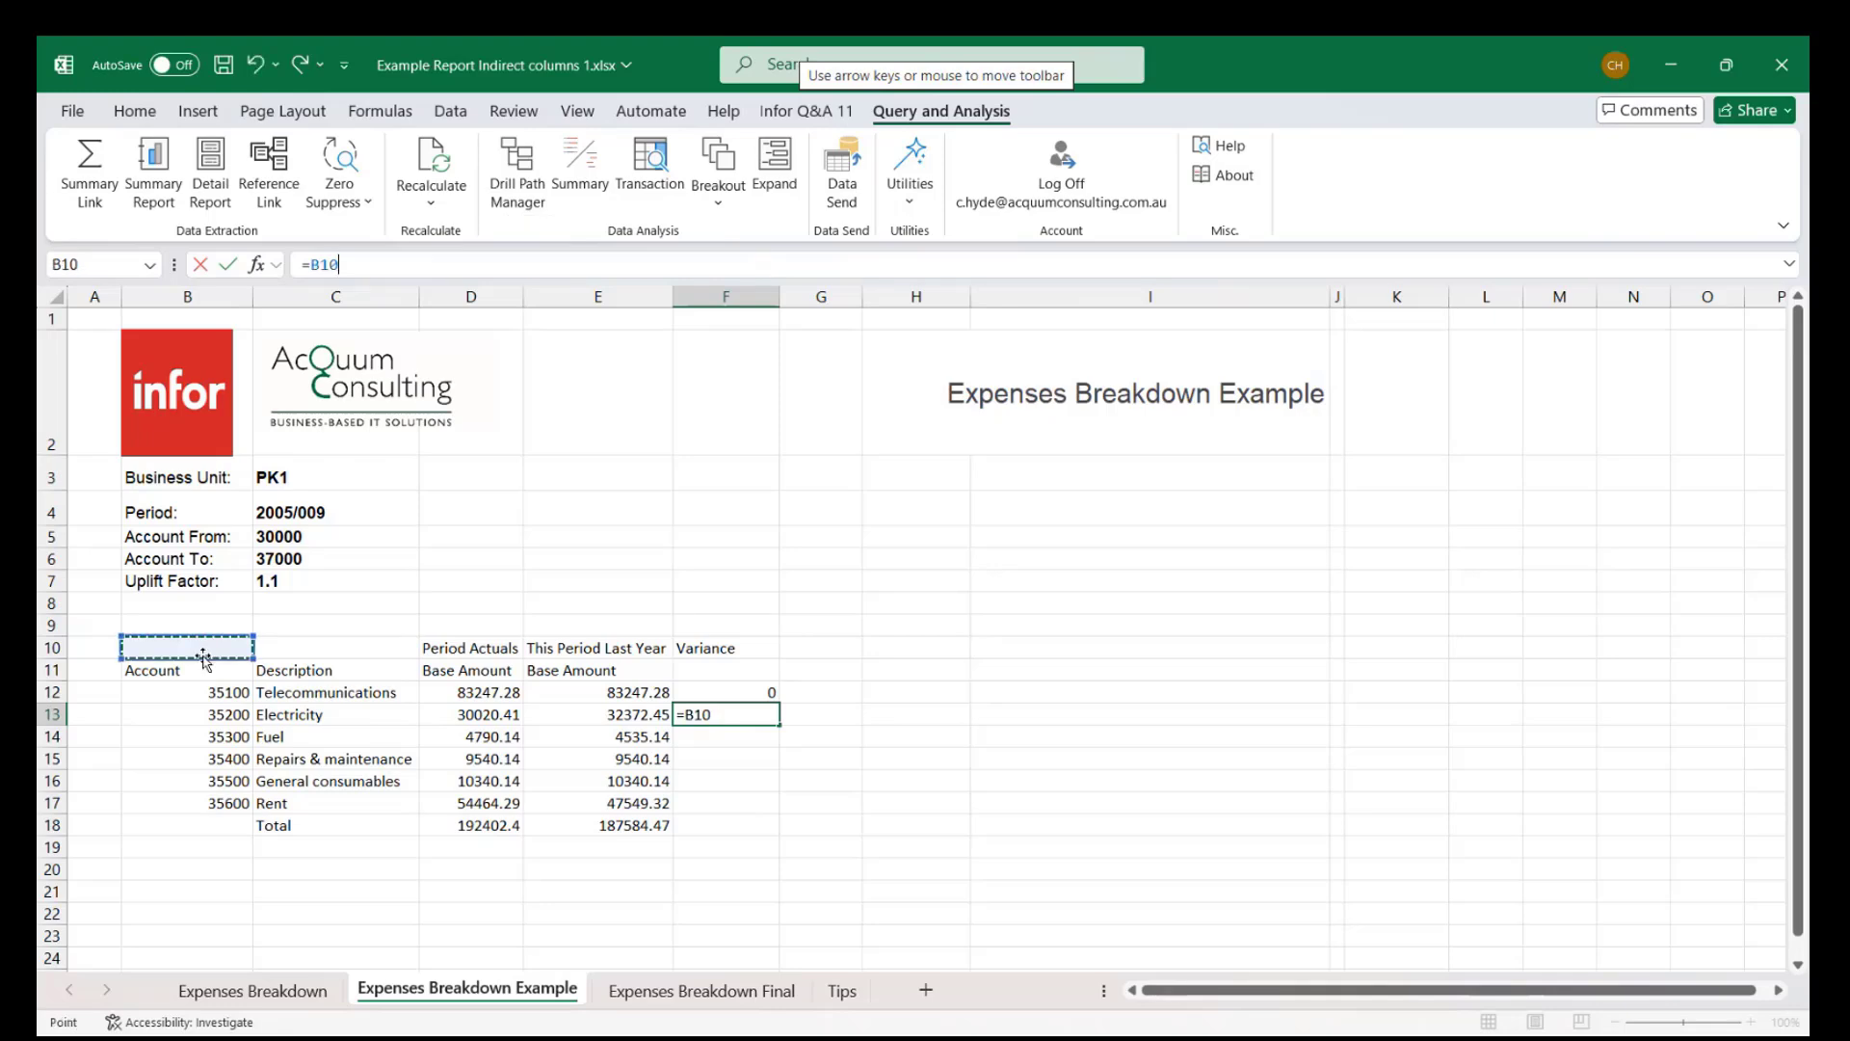
{"action": "key", "text": "Escape"}
Open the summary report in cell B10 for editing and show its Report Style designer.
{"action": "left_click", "coordinate": [200, 654]}
{"action": "key", "text": "ctrl+Down"}
{"action": "left_click", "coordinate": [195, 655]}
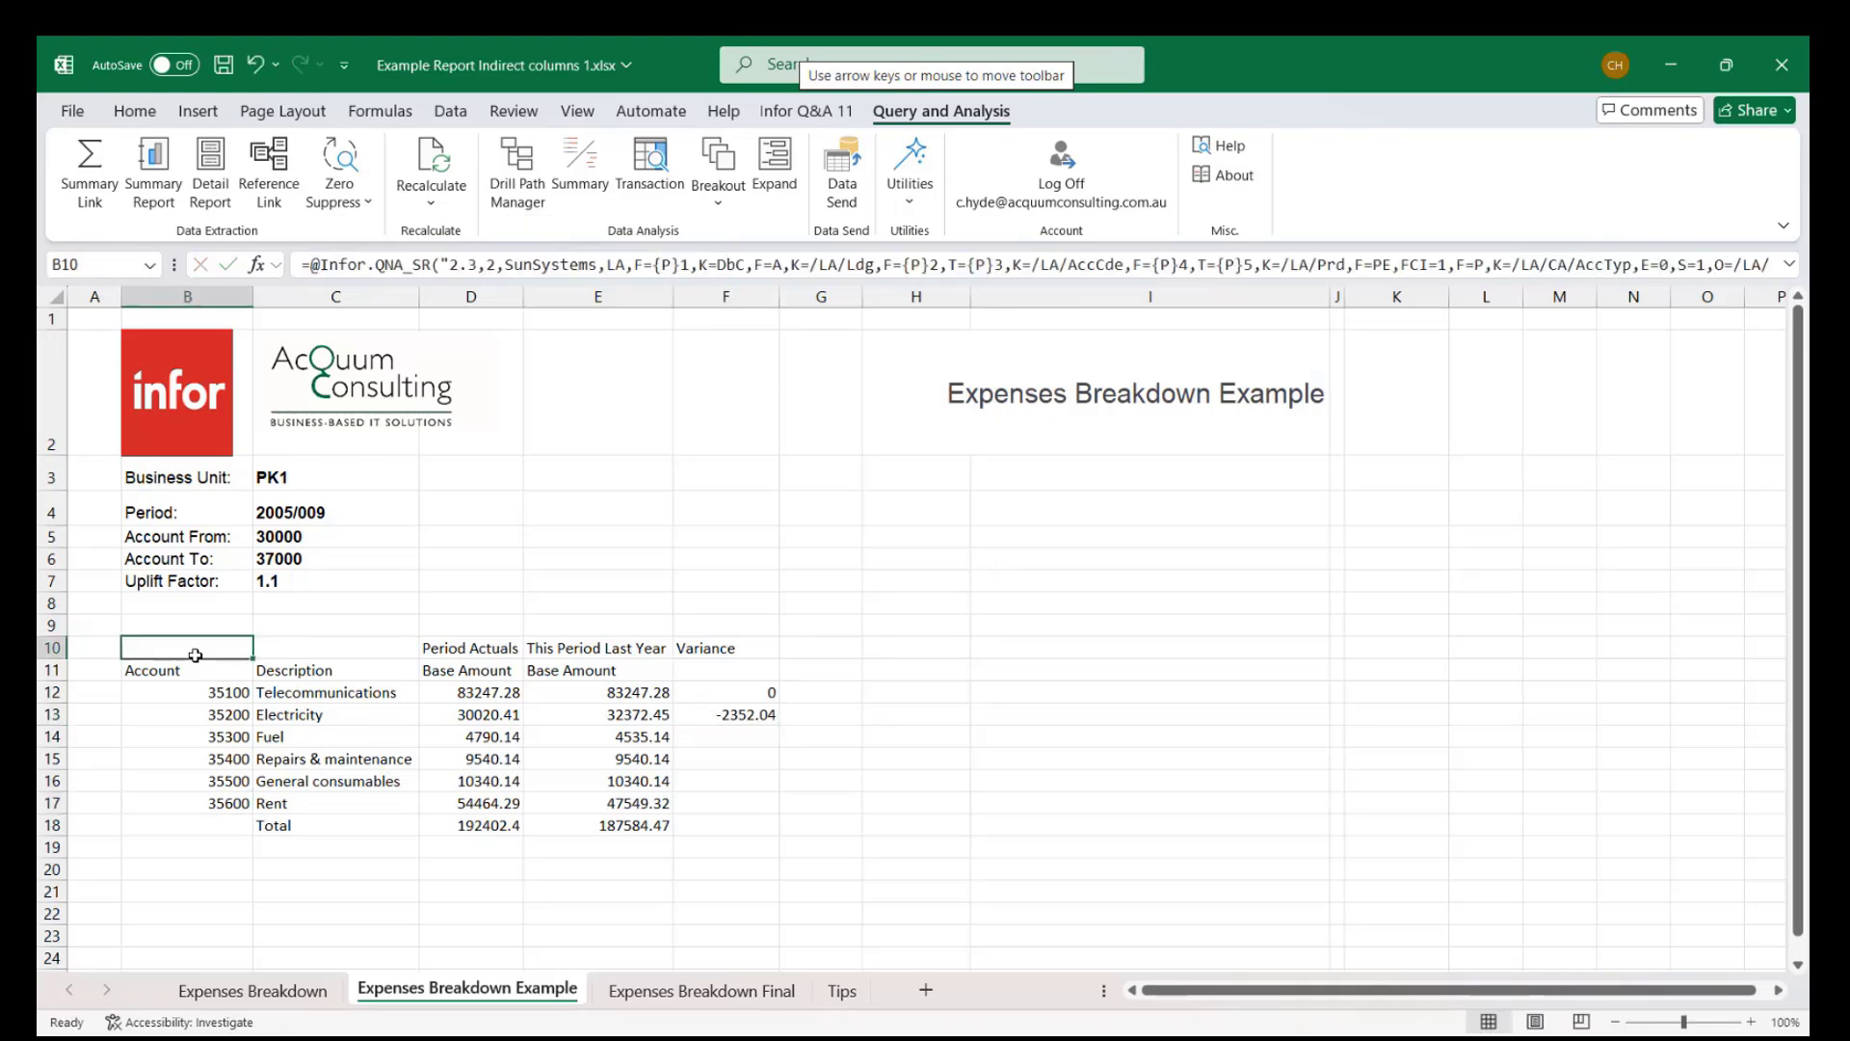
{"action": "double_click", "coordinate": [195, 655]}
{"action": "double_click", "coordinate": [195, 652]}
{"action": "left_click", "coordinate": [566, 256]}
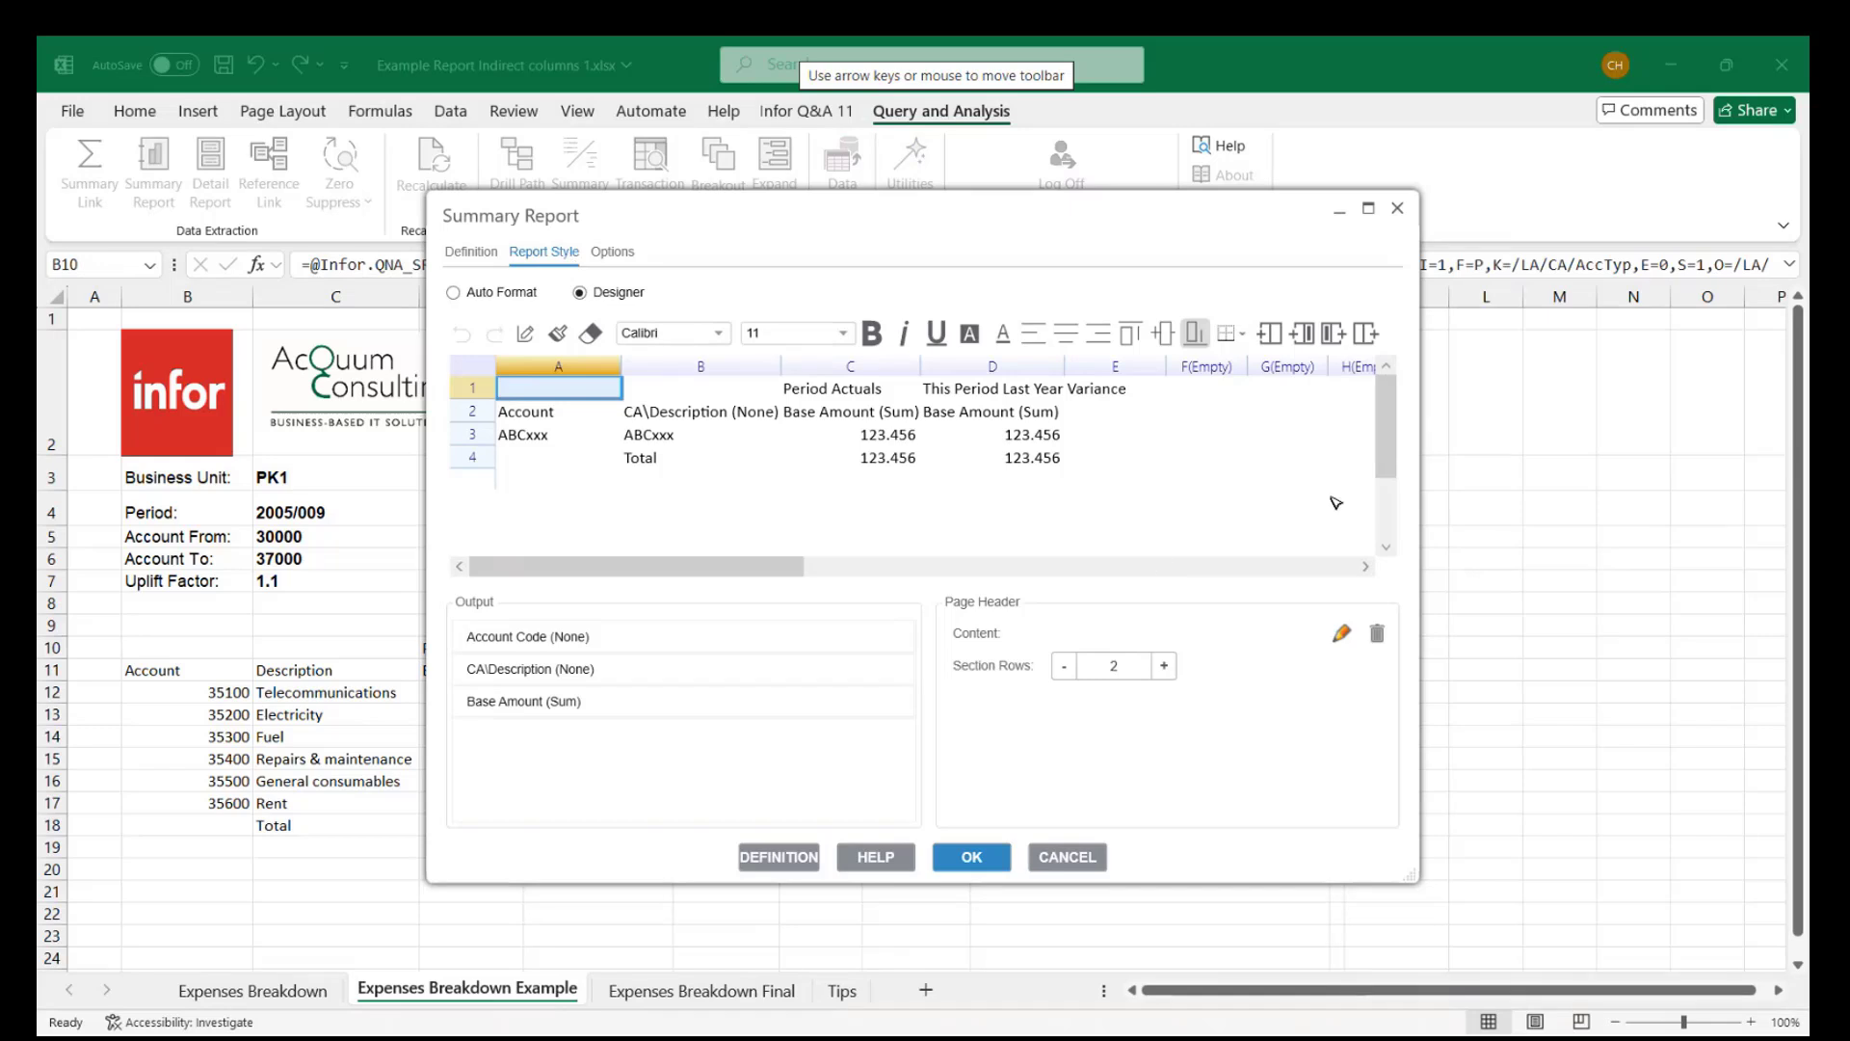
Open the custom content entry for the detail-row cell E3 under Variance in the report designer.
{"action": "left_click", "coordinate": [1105, 418]}
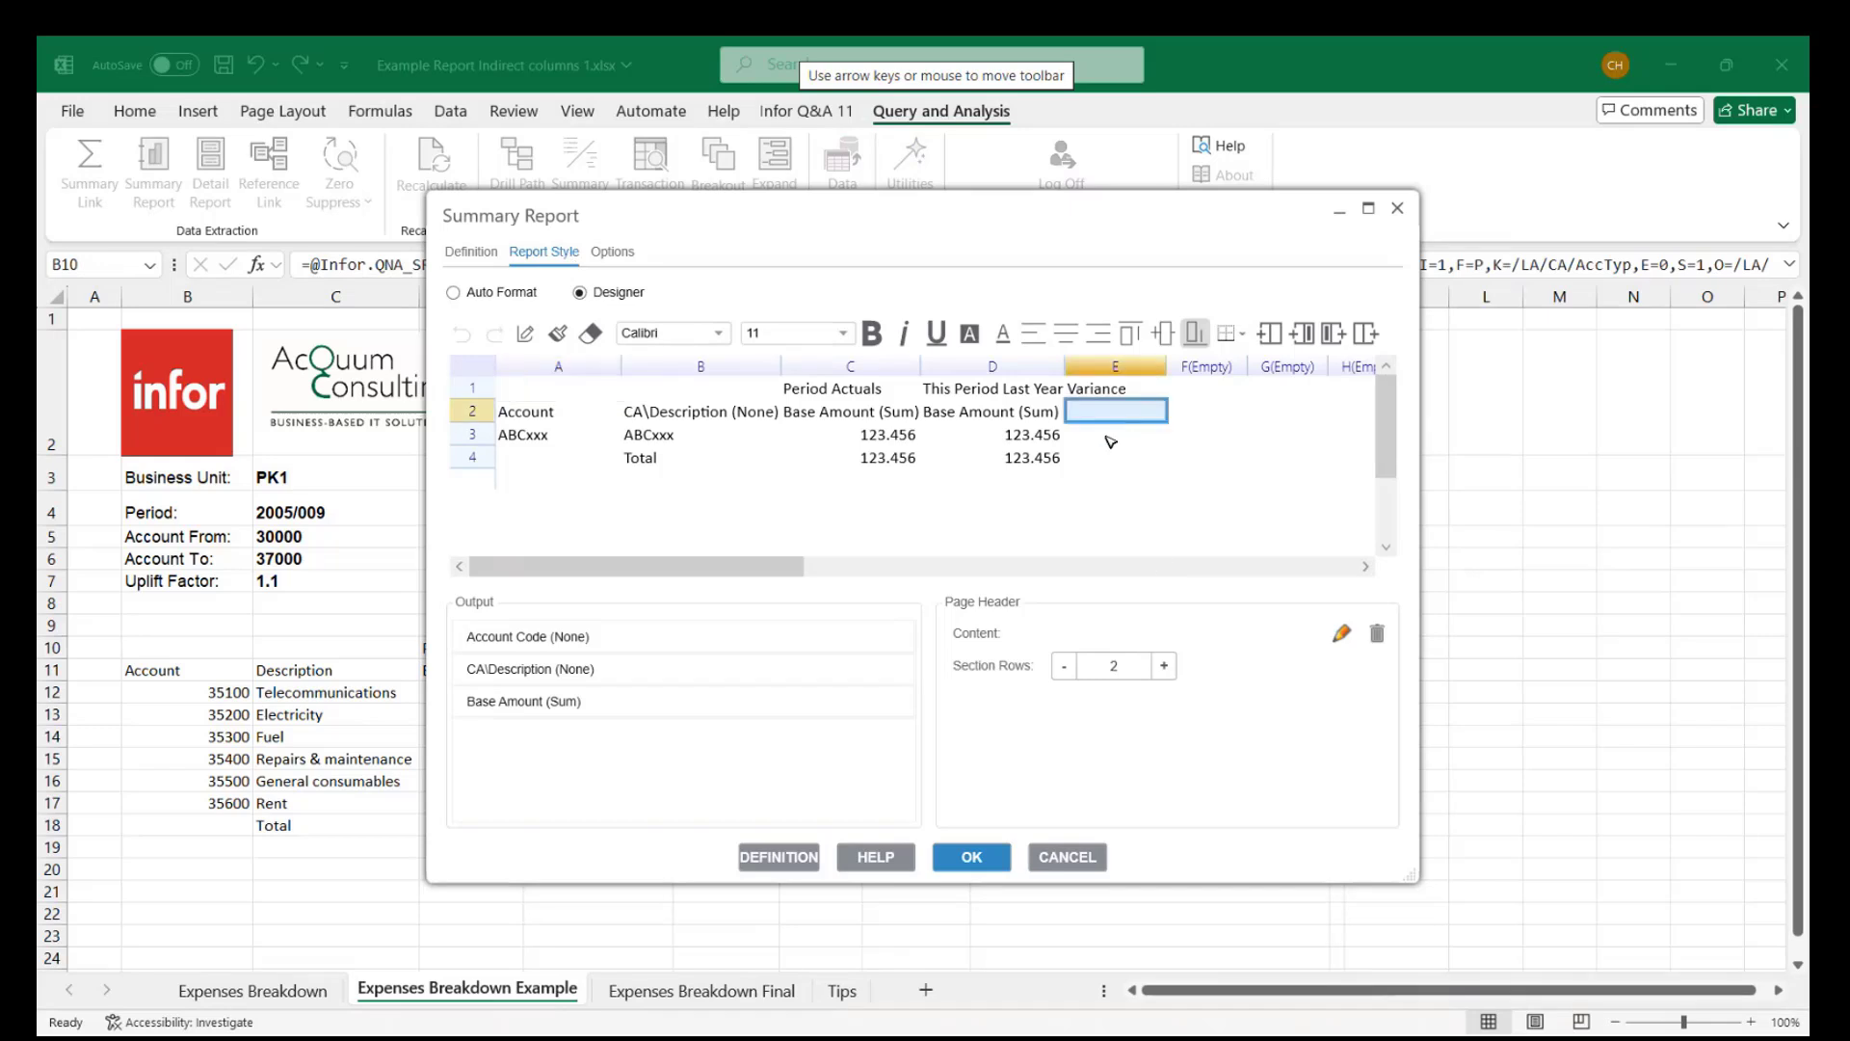
{"action": "left_click", "coordinate": [1110, 441]}
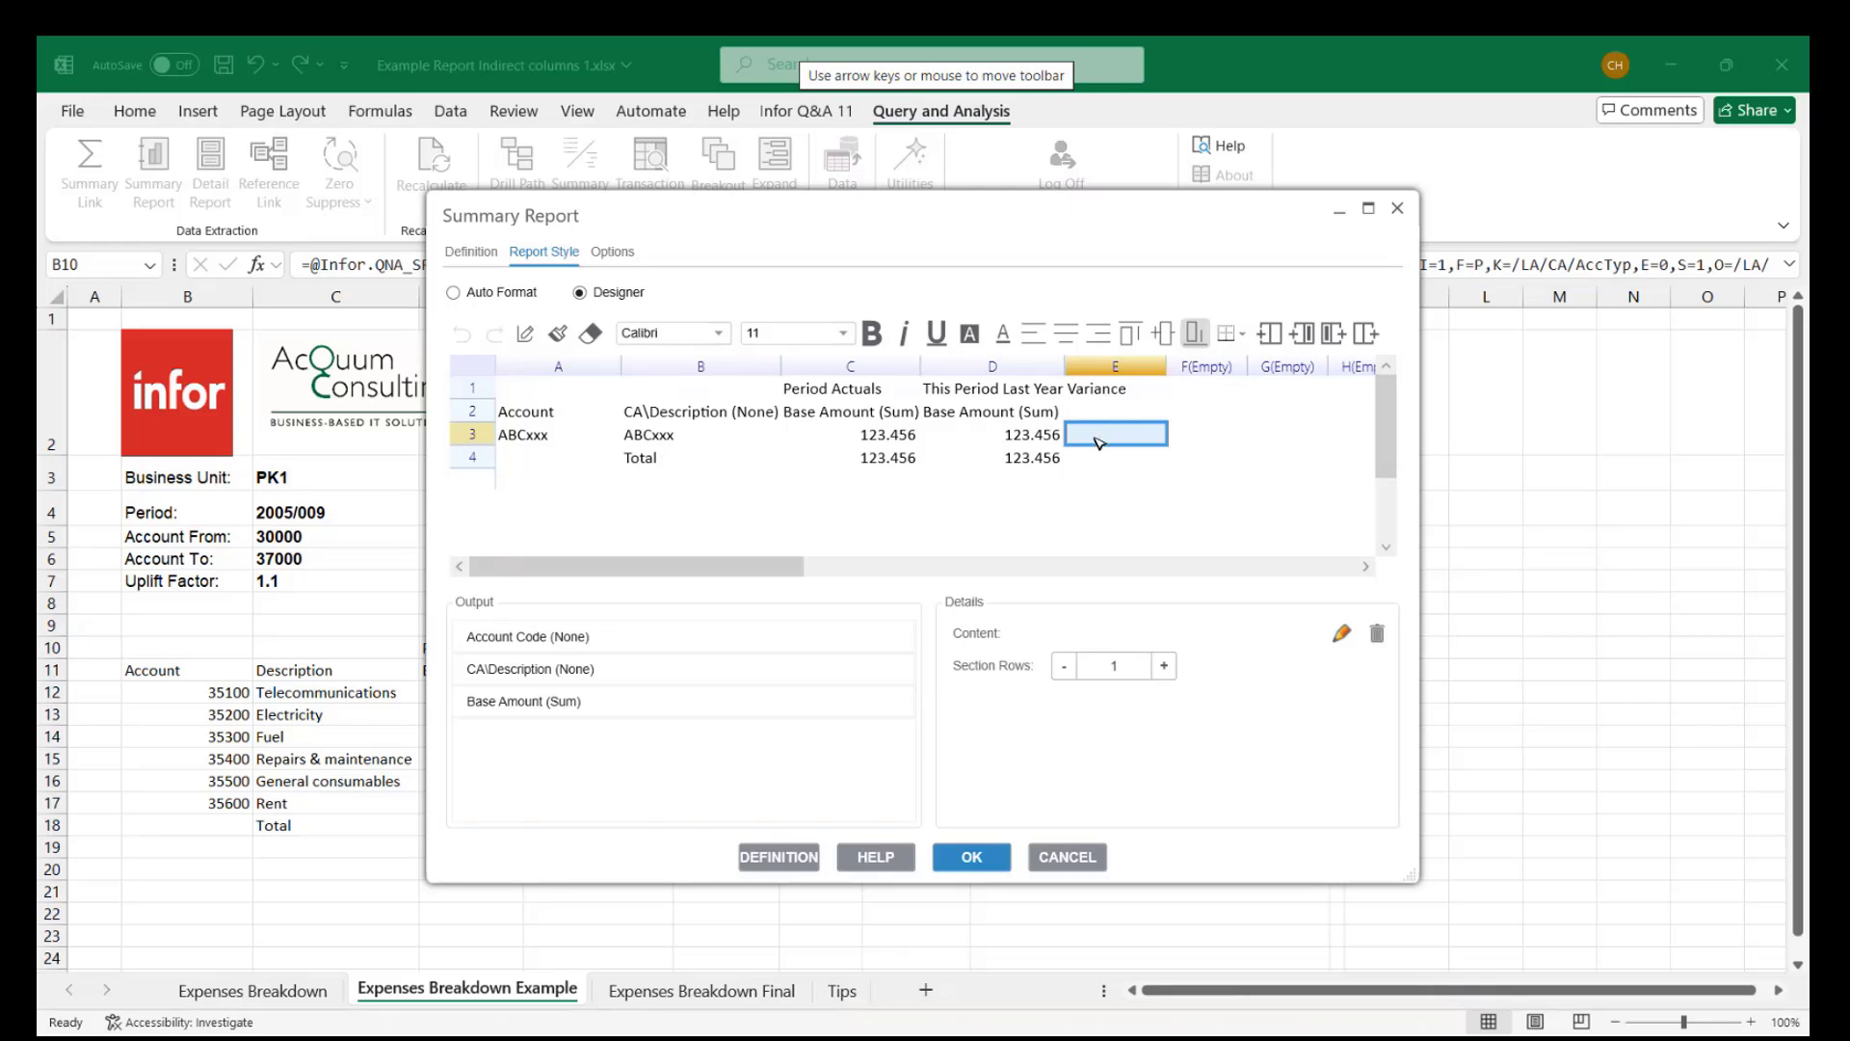
{"action": "double_click", "coordinate": [1098, 442]}
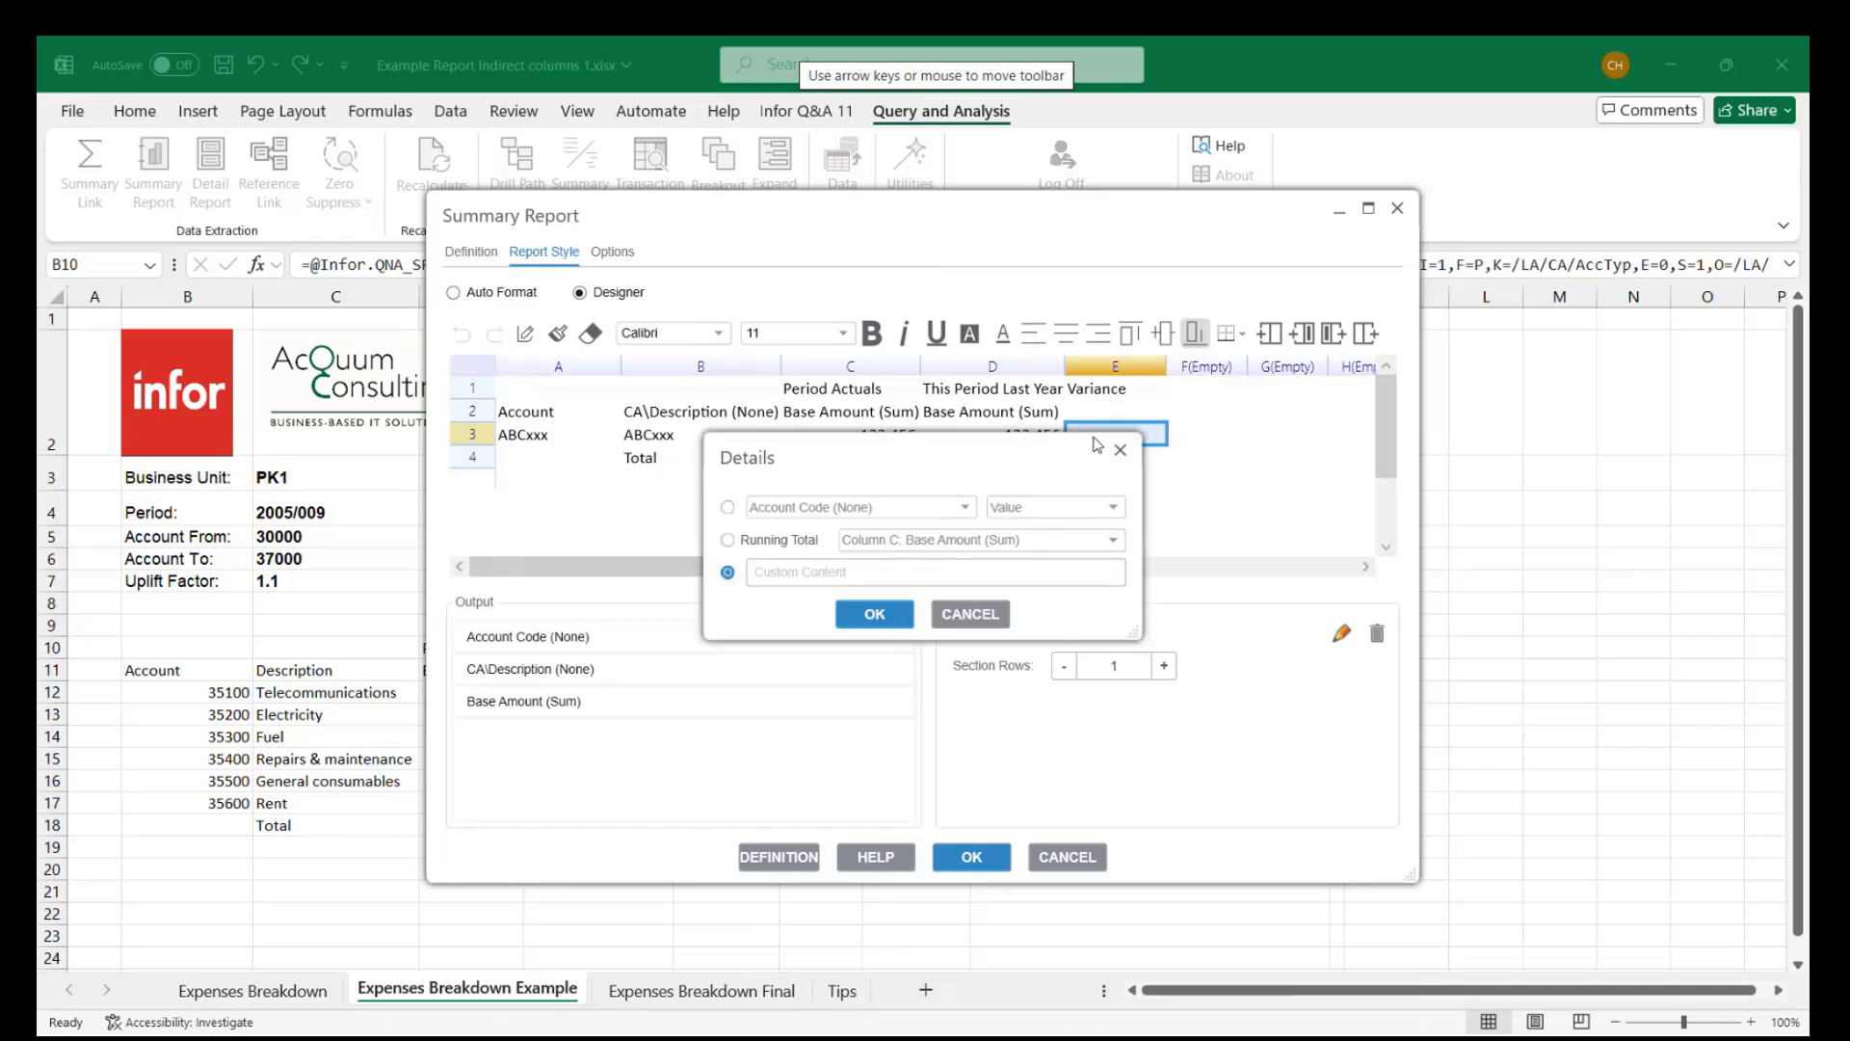
{"action": "left_click", "coordinate": [783, 578]}
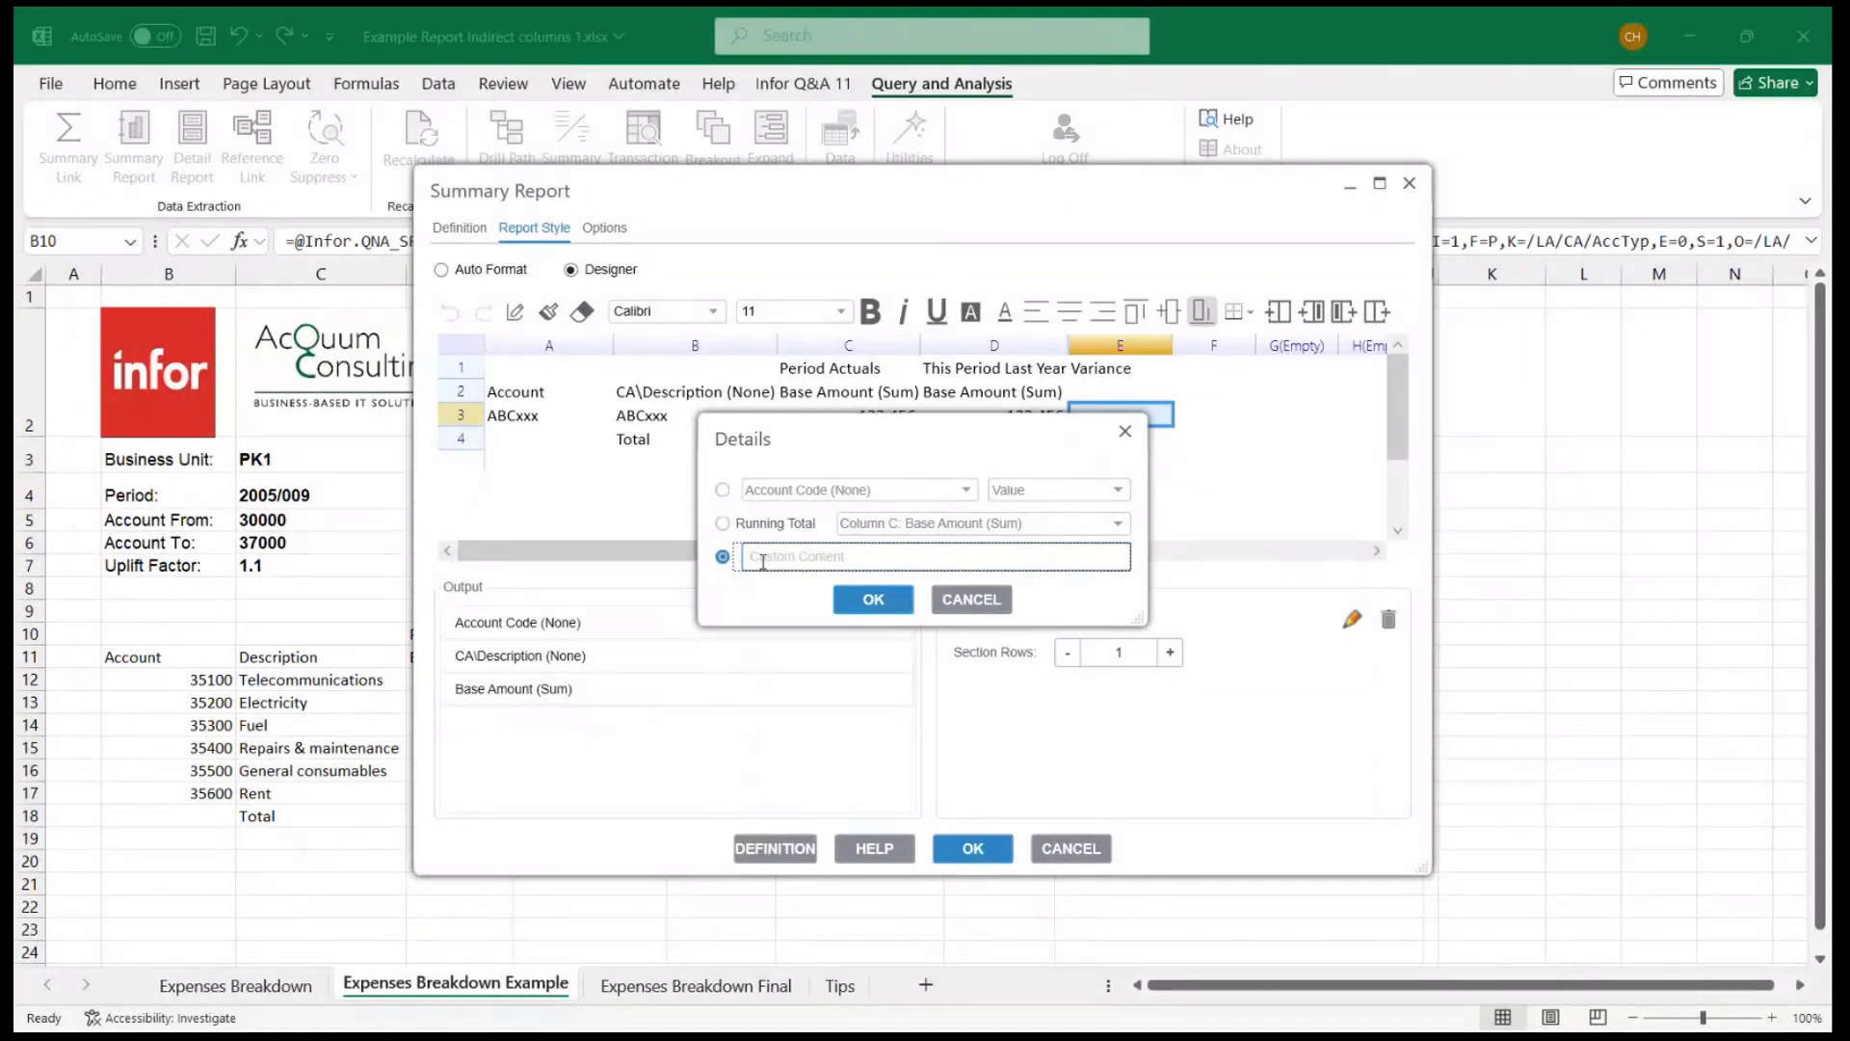
Switch to the Word document and copy the formula =INDIRECT("RC[-2]",FALSE)-INDIRECT("RC[-1]",FALSE).
{"action": "key", "text": "alt+Tab"}
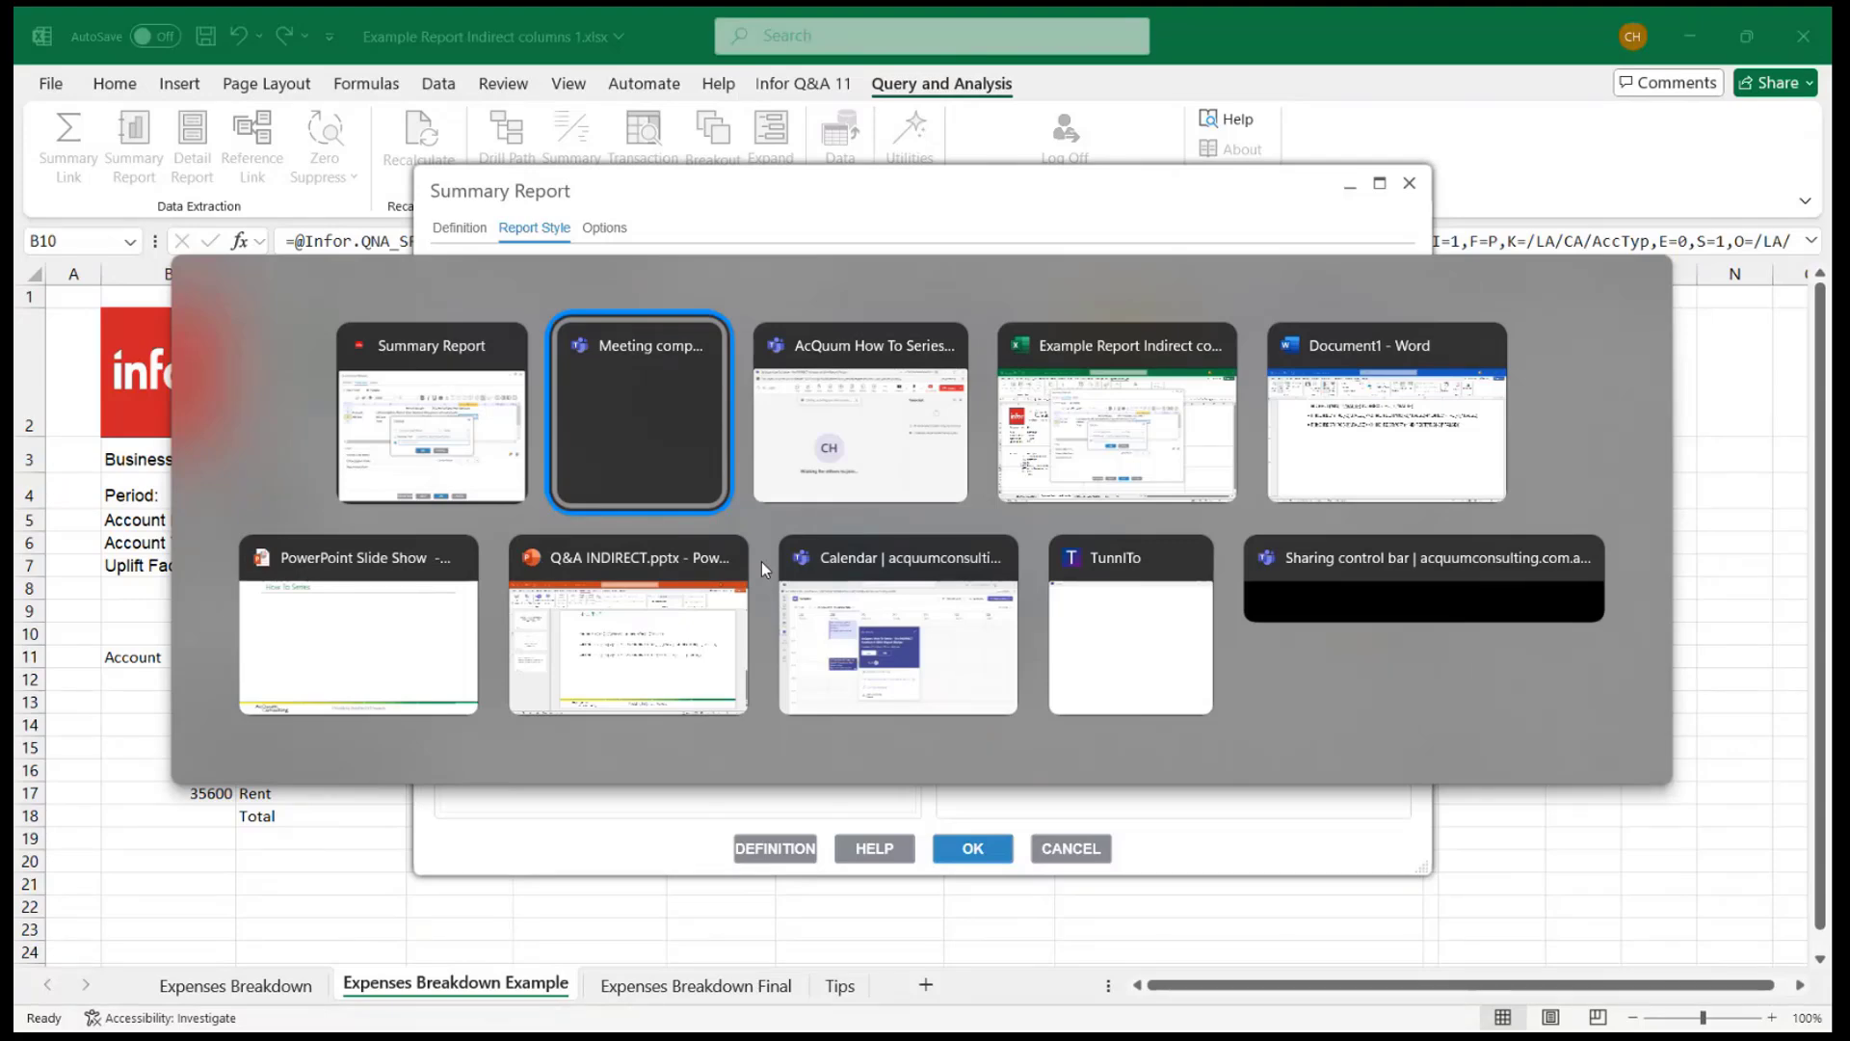
{"action": "key", "text": "alt+Tab"}
{"action": "key", "text": "alt+Tab"}
{"action": "key", "text": "alt+Tab"}
{"action": "left_click_drag", "start_coordinate": [325, 433], "coordinate": [1482, 444]}
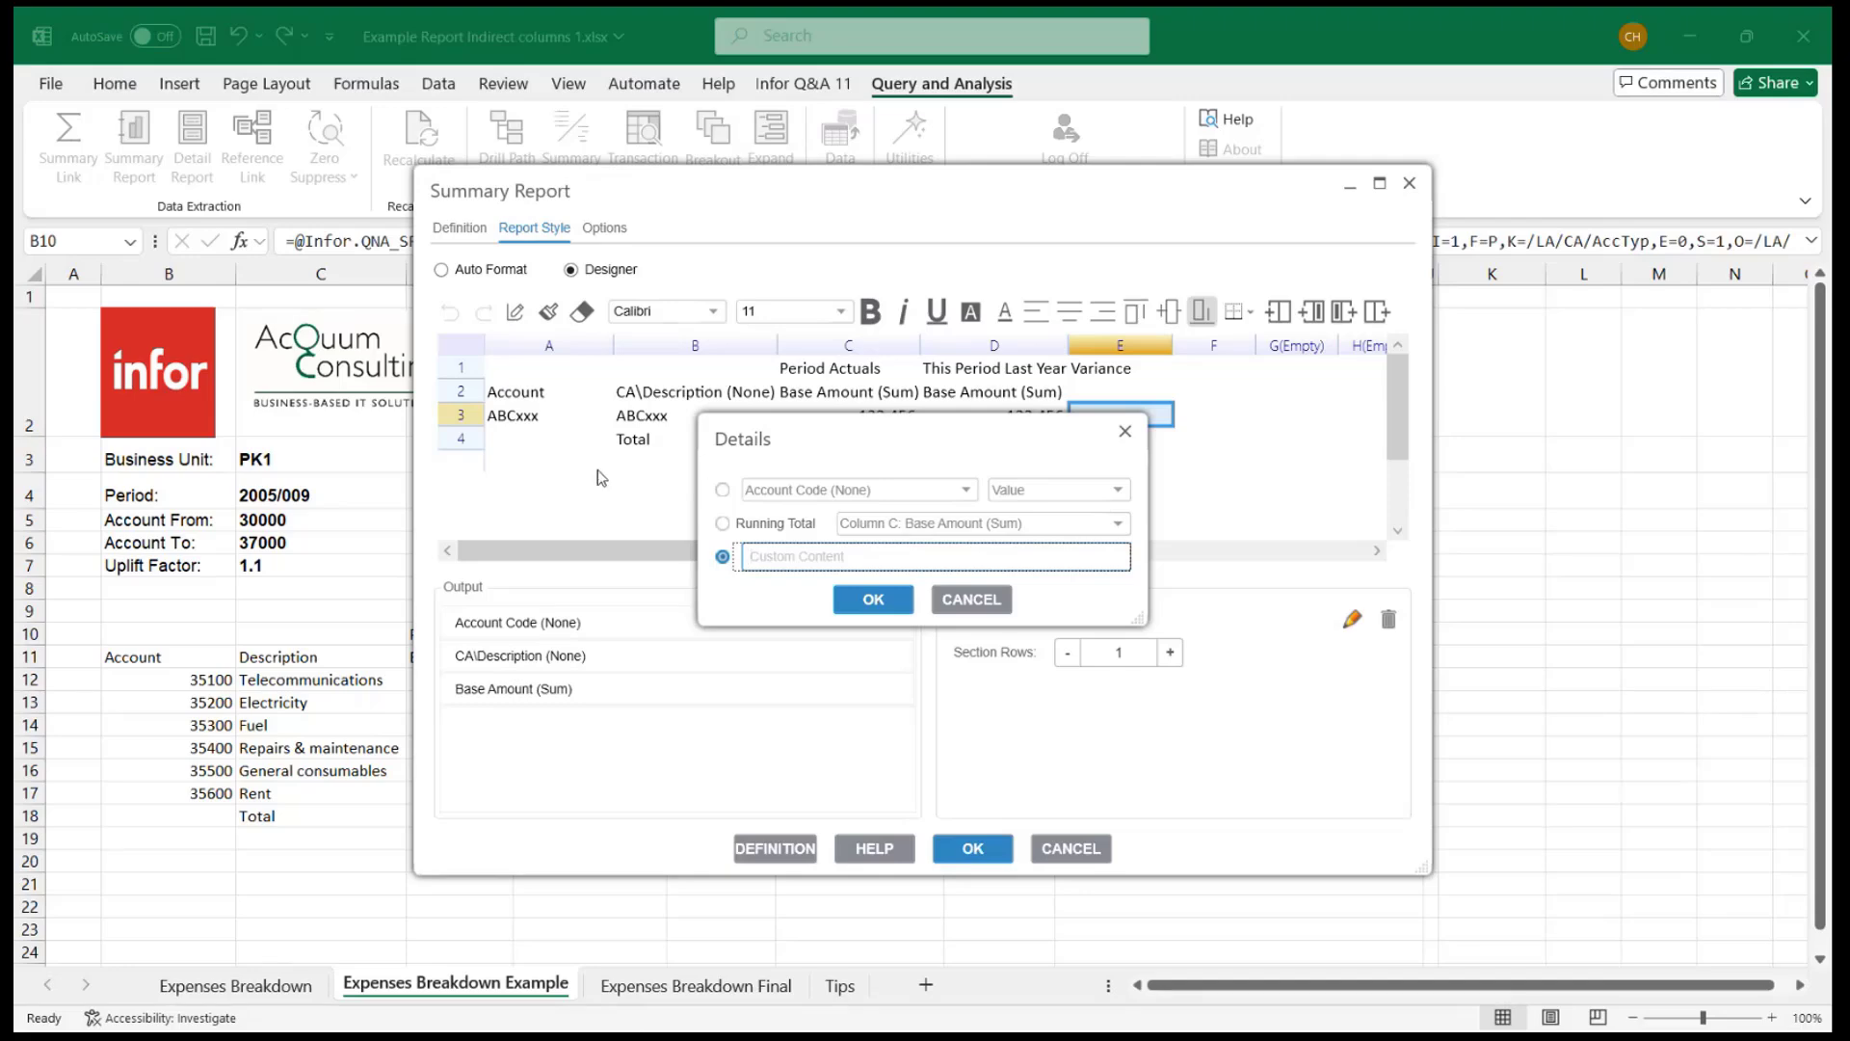
Set the Variance detail cell's custom content to =INDIRECT("RC[-2]",FALSE)-INDIRECT("RC[-1]",FALSE) and apply the summary report design.
{"action": "key", "text": "ctrl+v"}
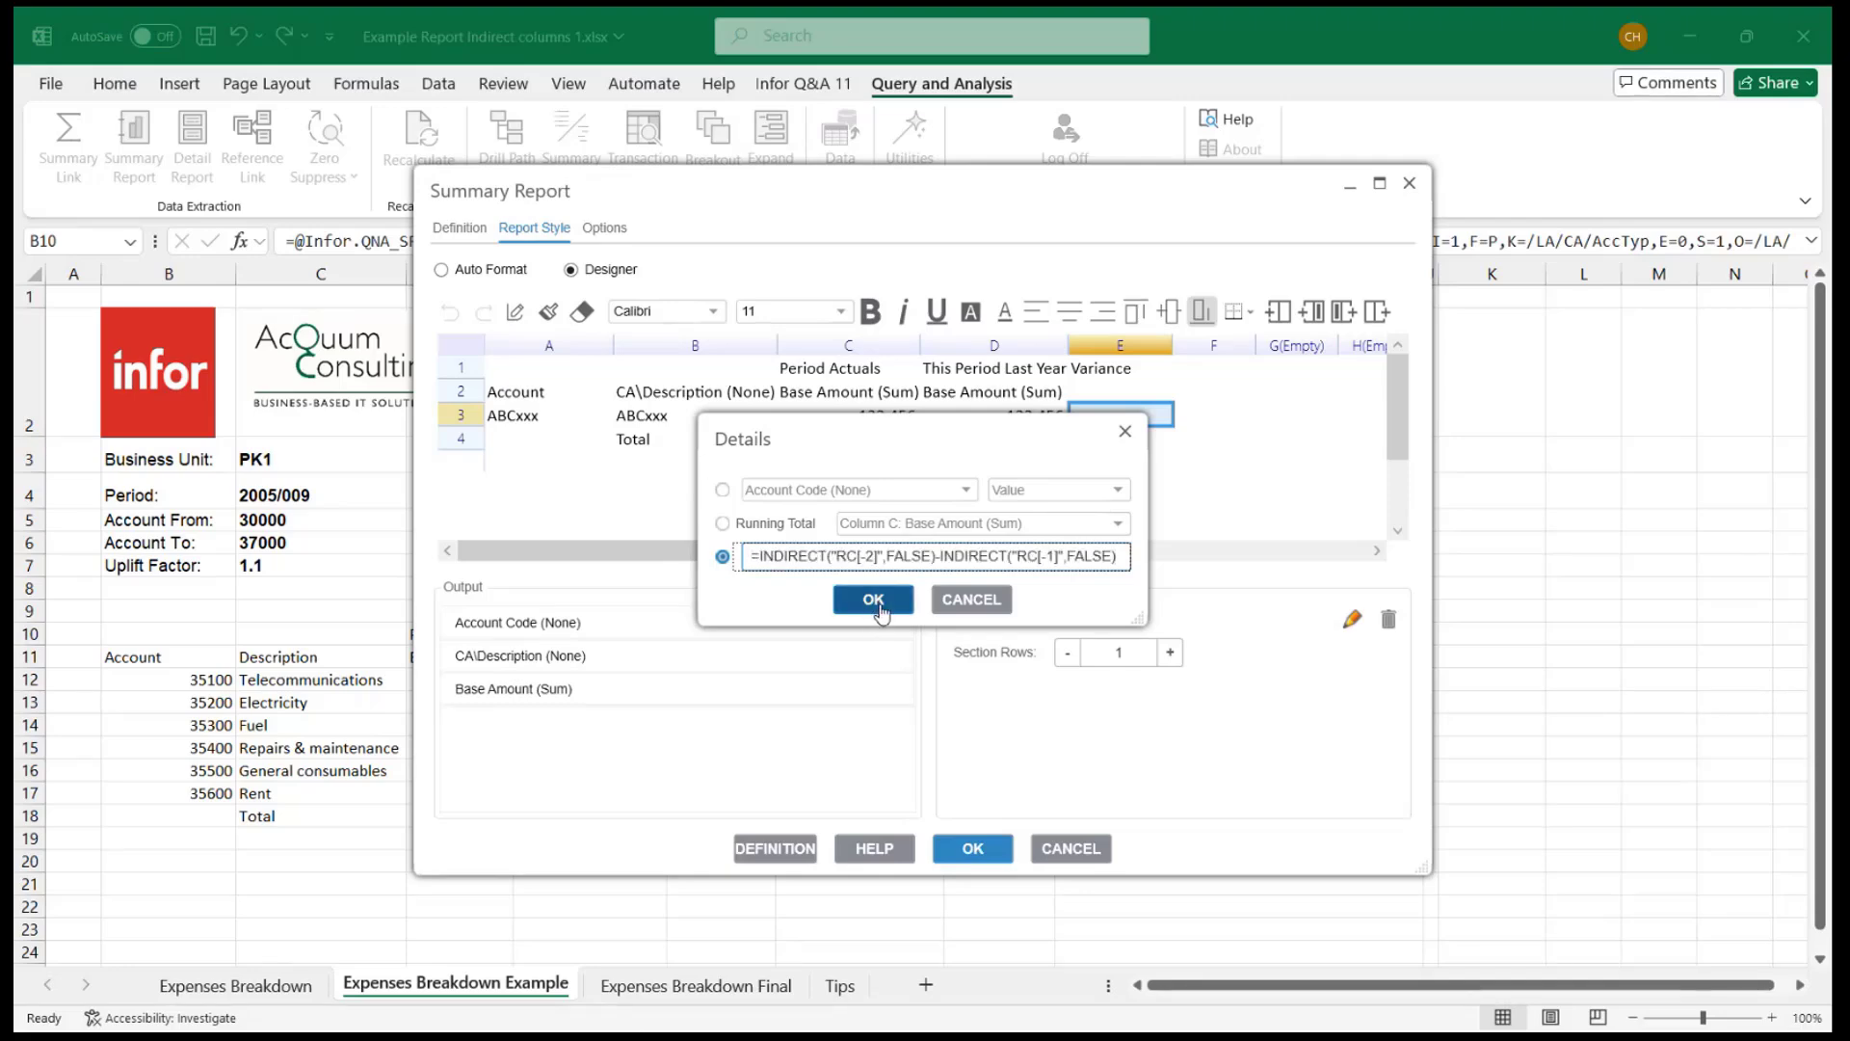
{"action": "left_click", "coordinate": [875, 604]}
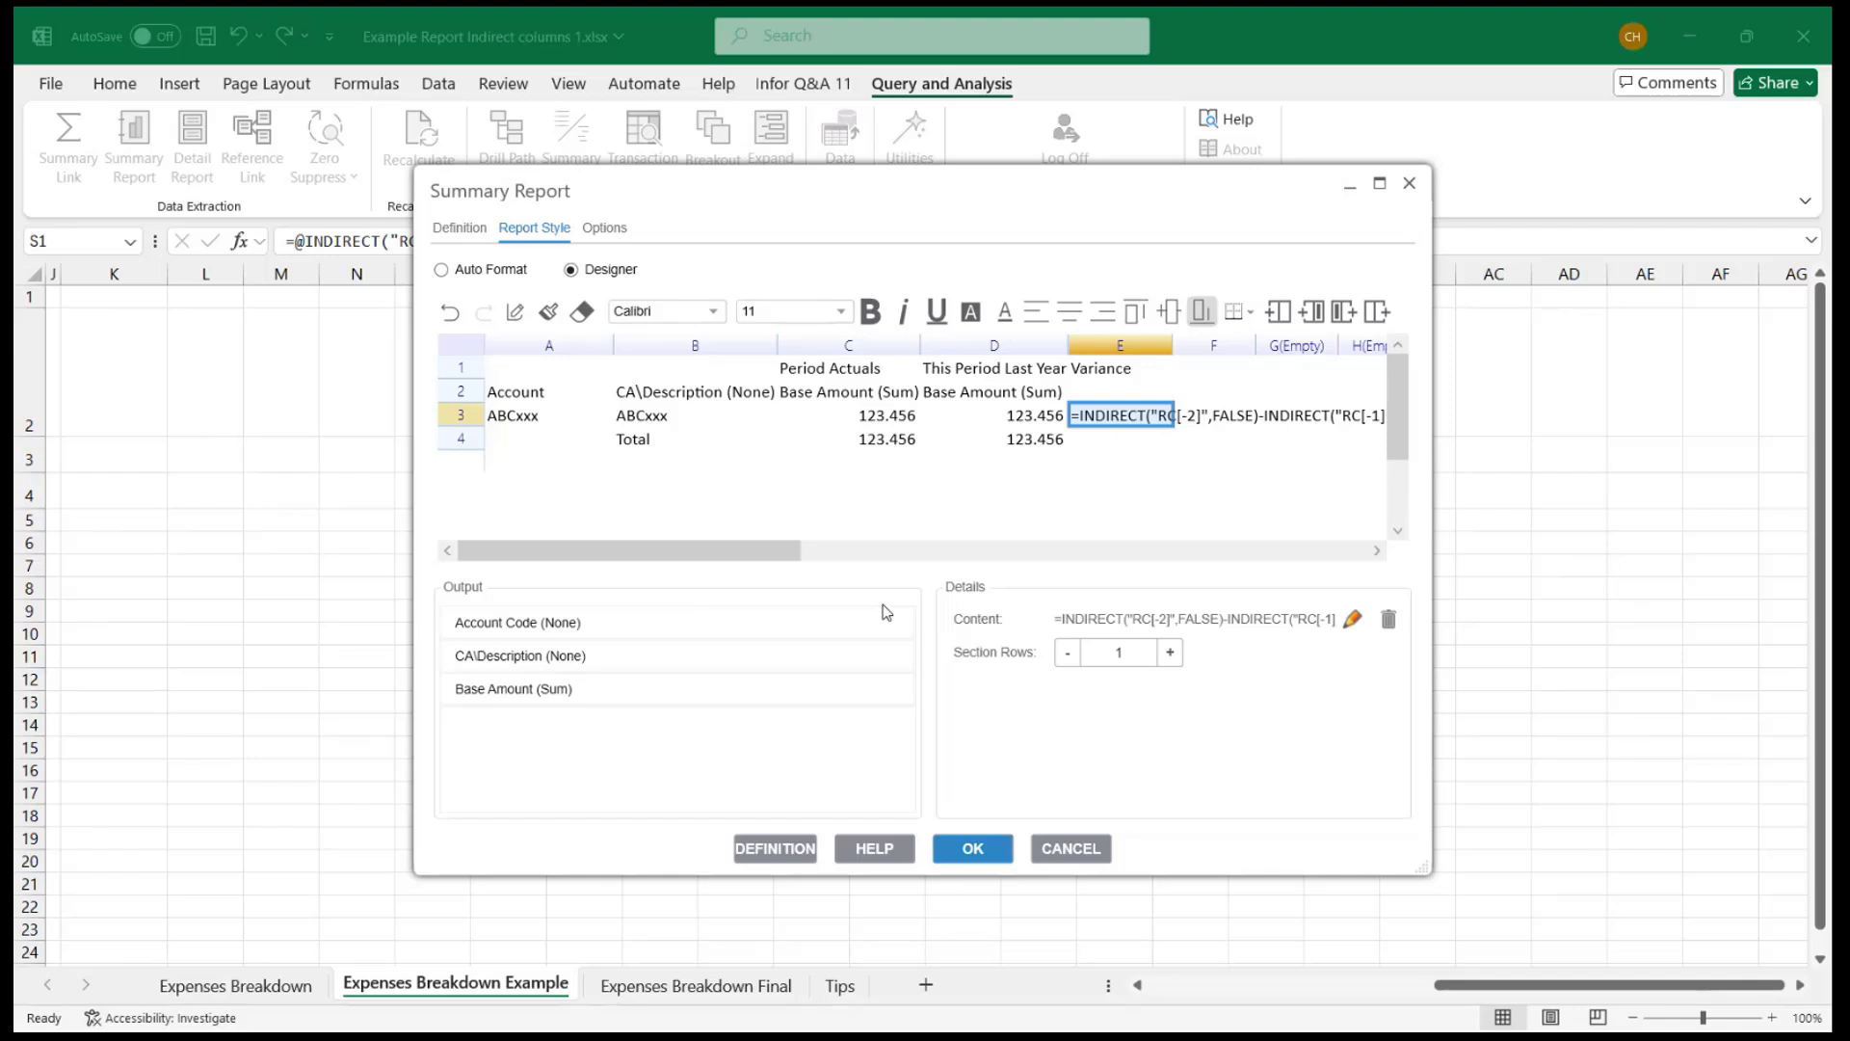
{"action": "left_click", "coordinate": [983, 852]}
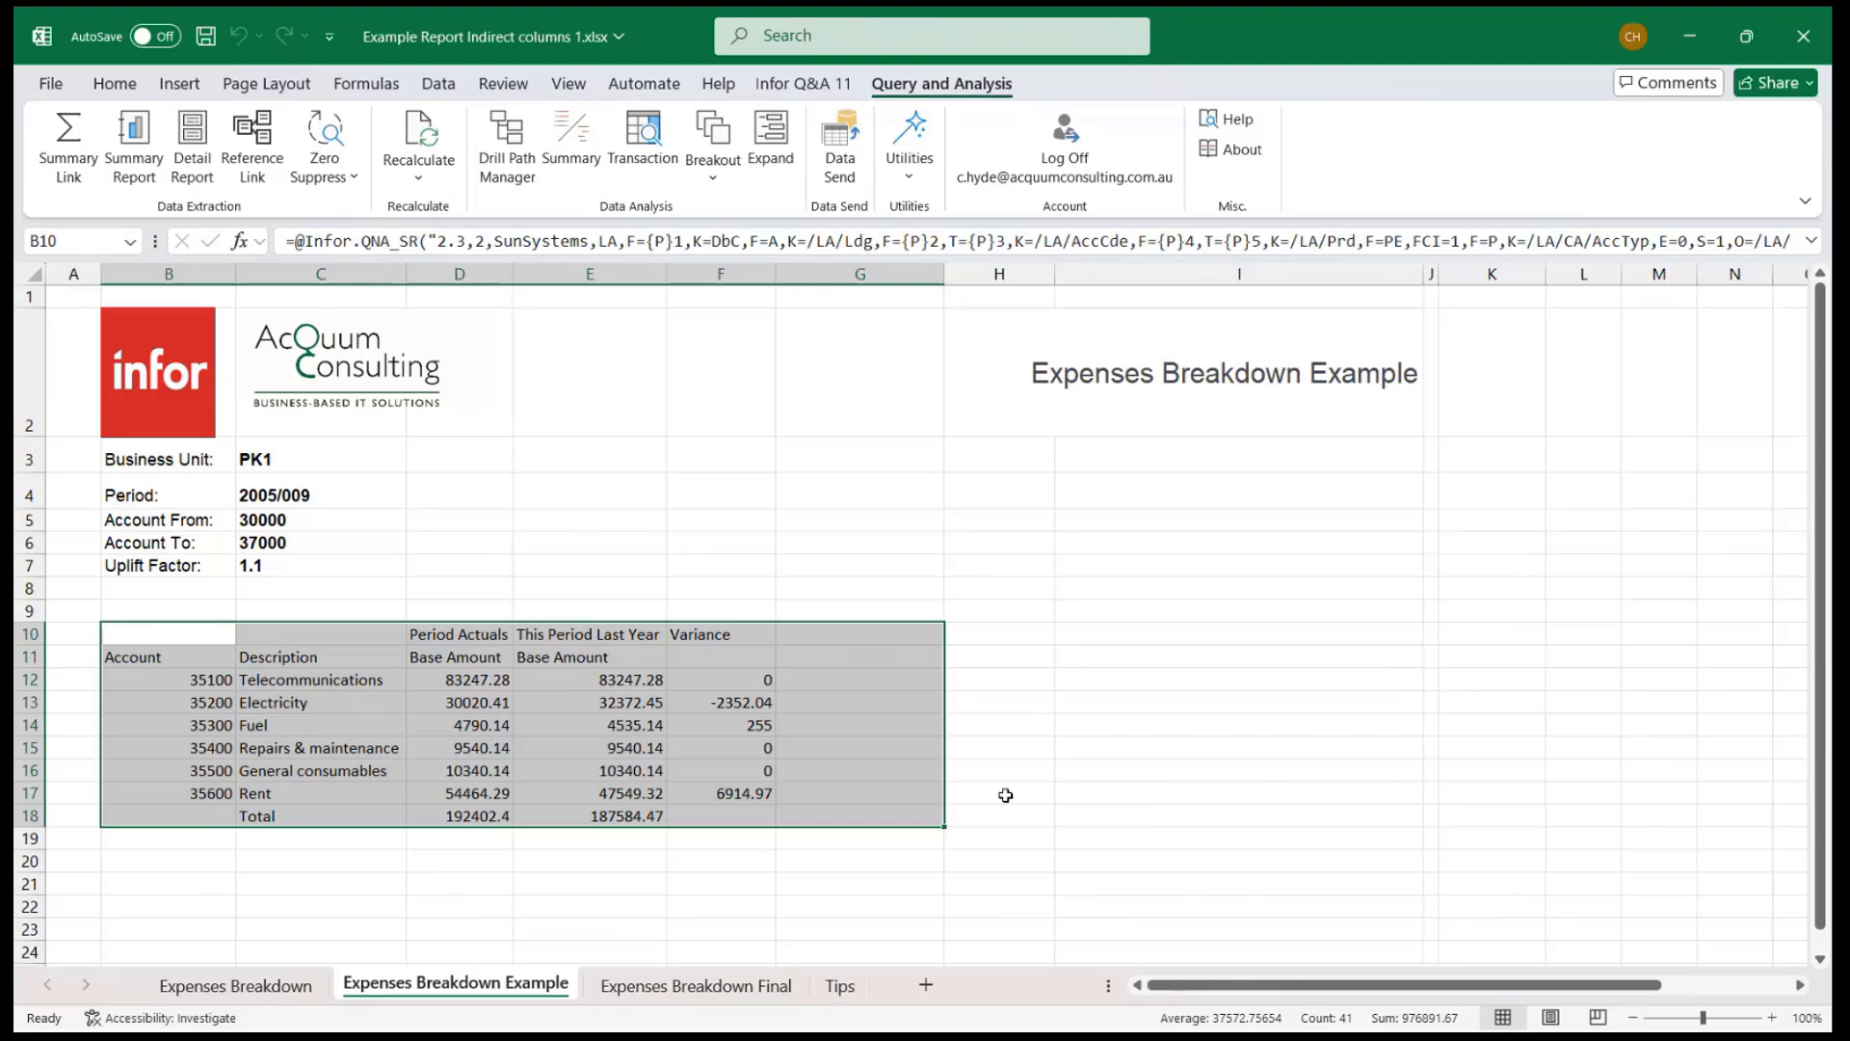
Inspect the INDIRECT formula in the first Variance cell F12 and the Uplift Factor cell C7 that the next column relies on.
{"action": "left_click", "coordinate": [835, 679]}
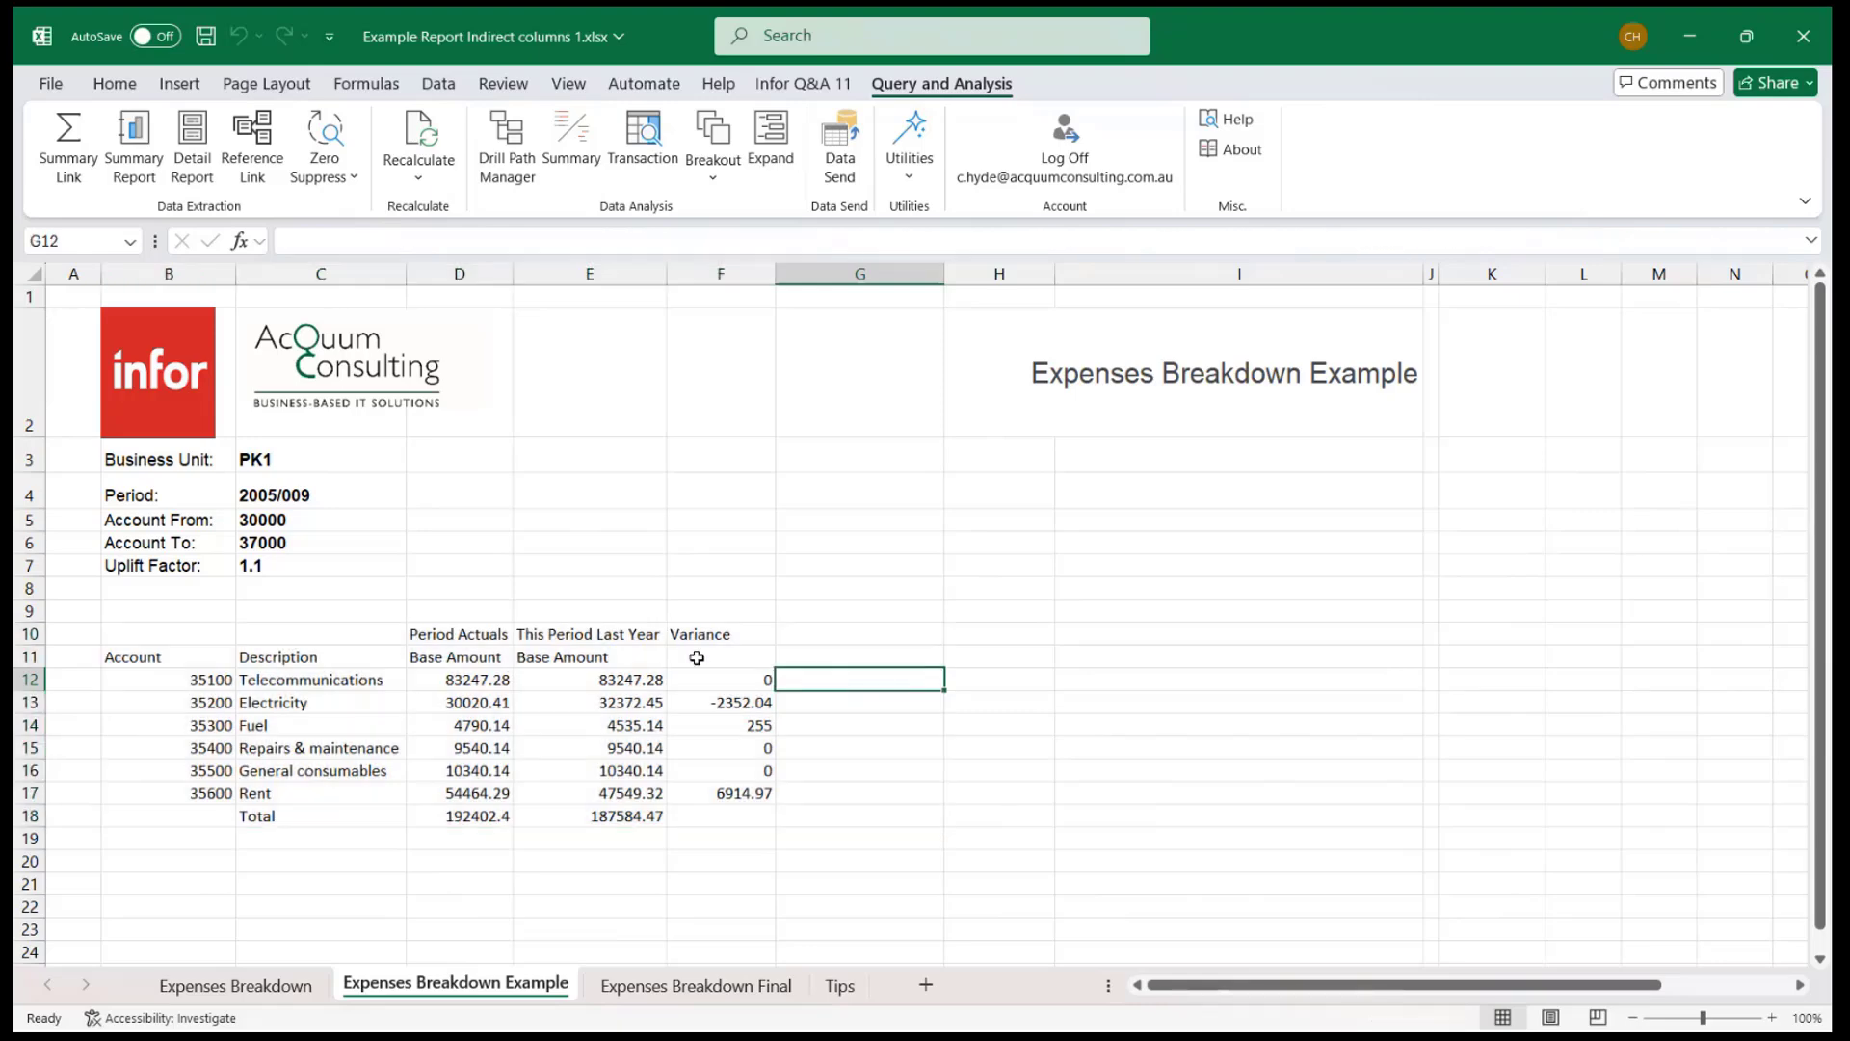
{"action": "left_click", "coordinate": [733, 663]}
{"action": "left_click", "coordinate": [736, 684]}
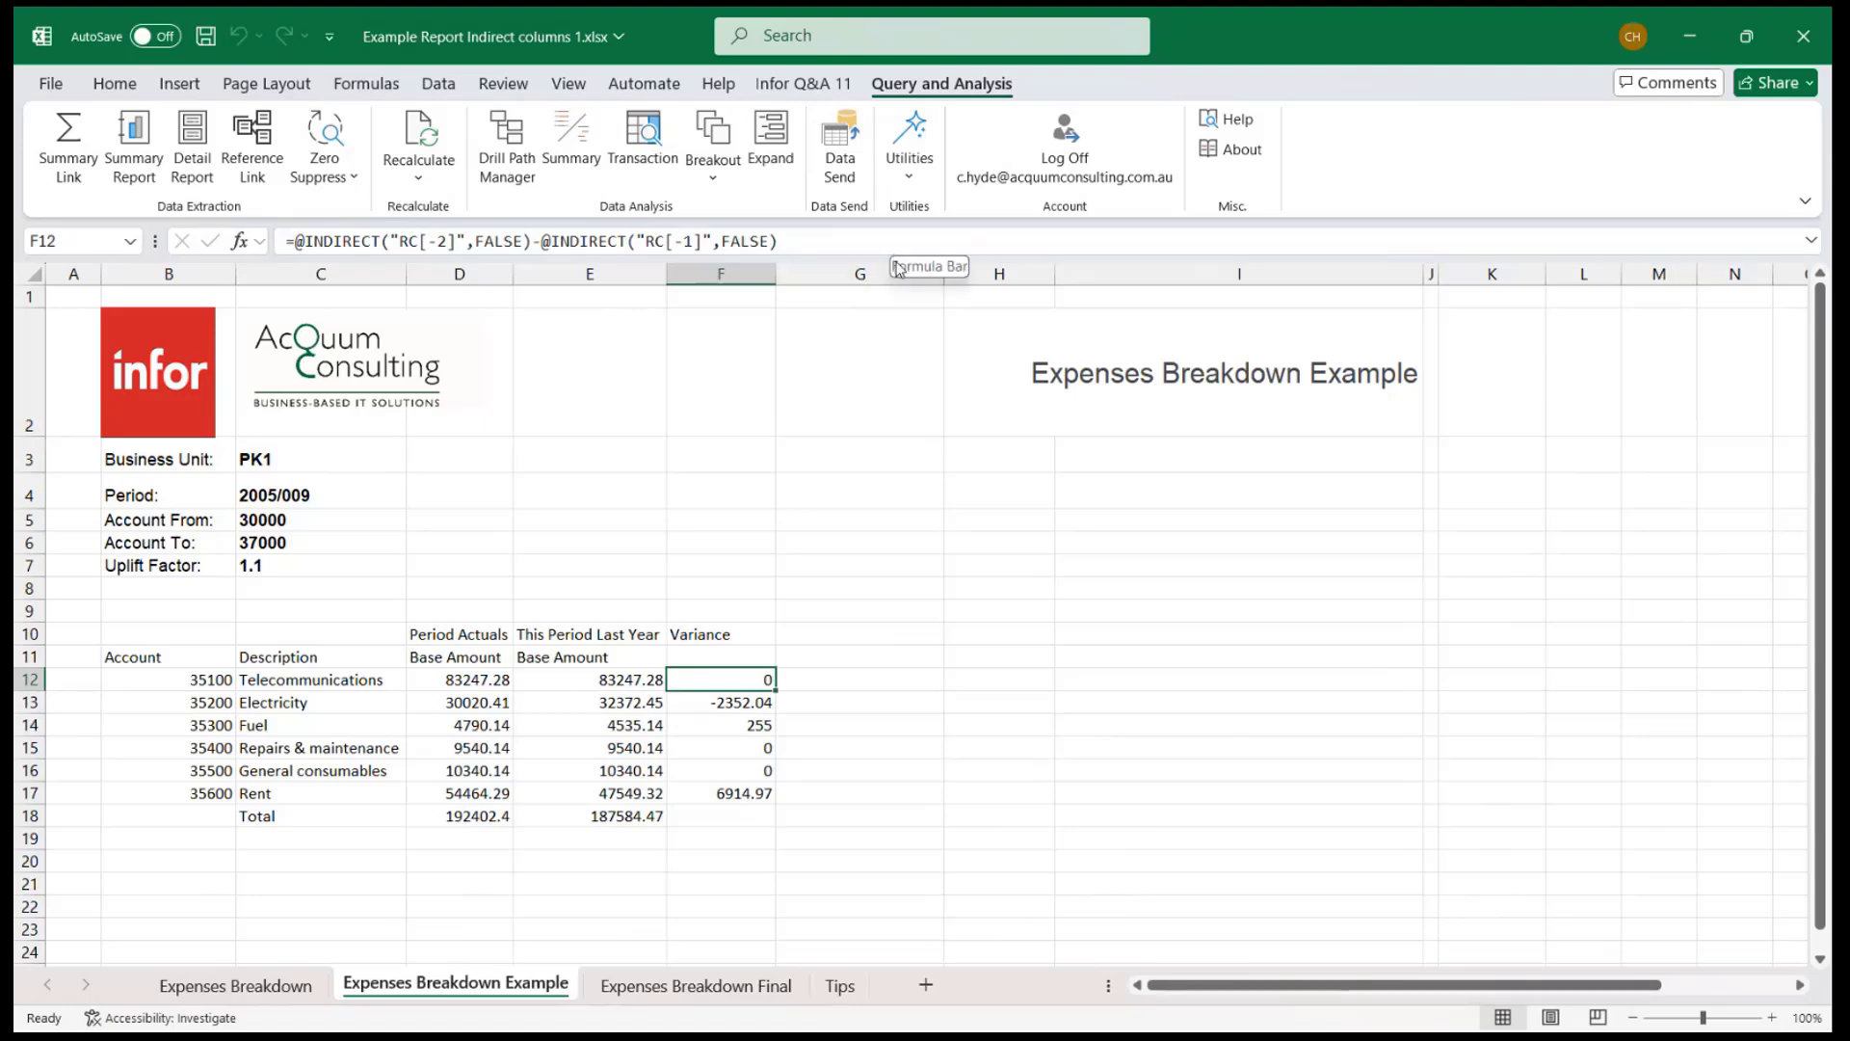
{"action": "left_click", "coordinate": [830, 633]}
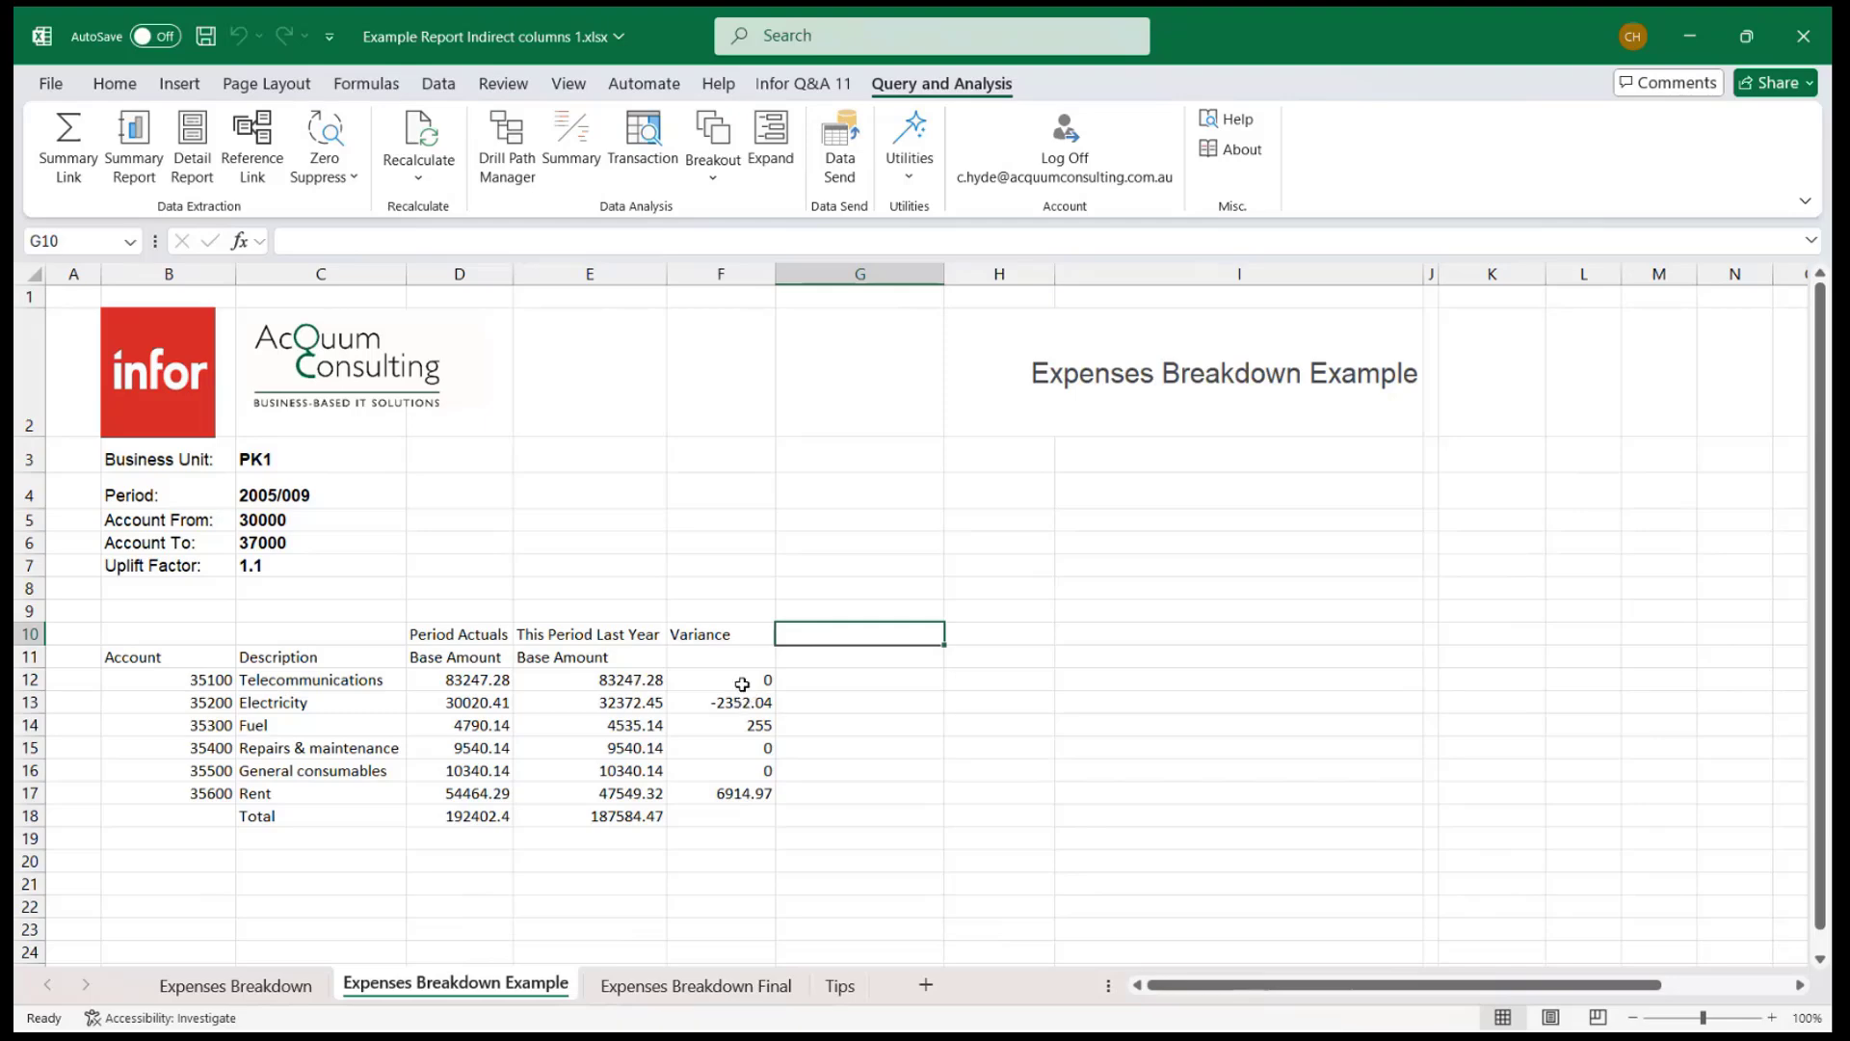
{"action": "left_click", "coordinate": [796, 682]}
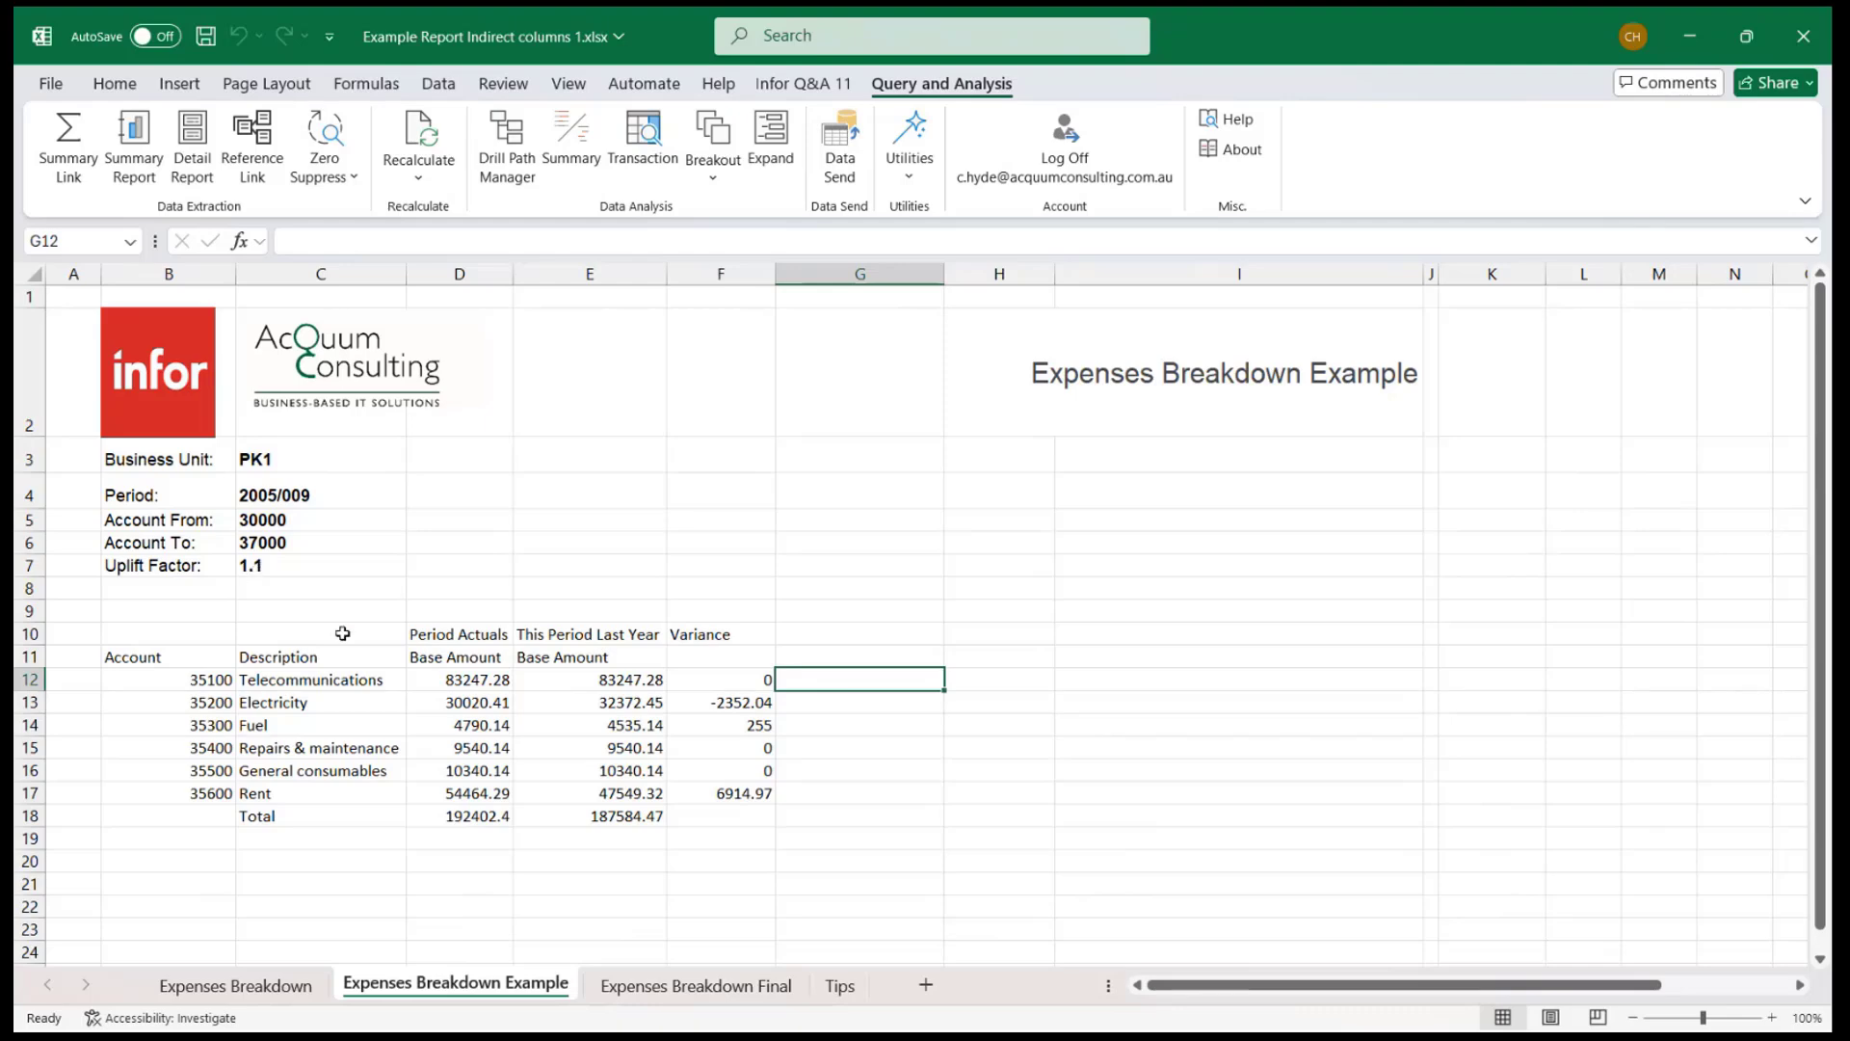
{"action": "left_click", "coordinate": [282, 564]}
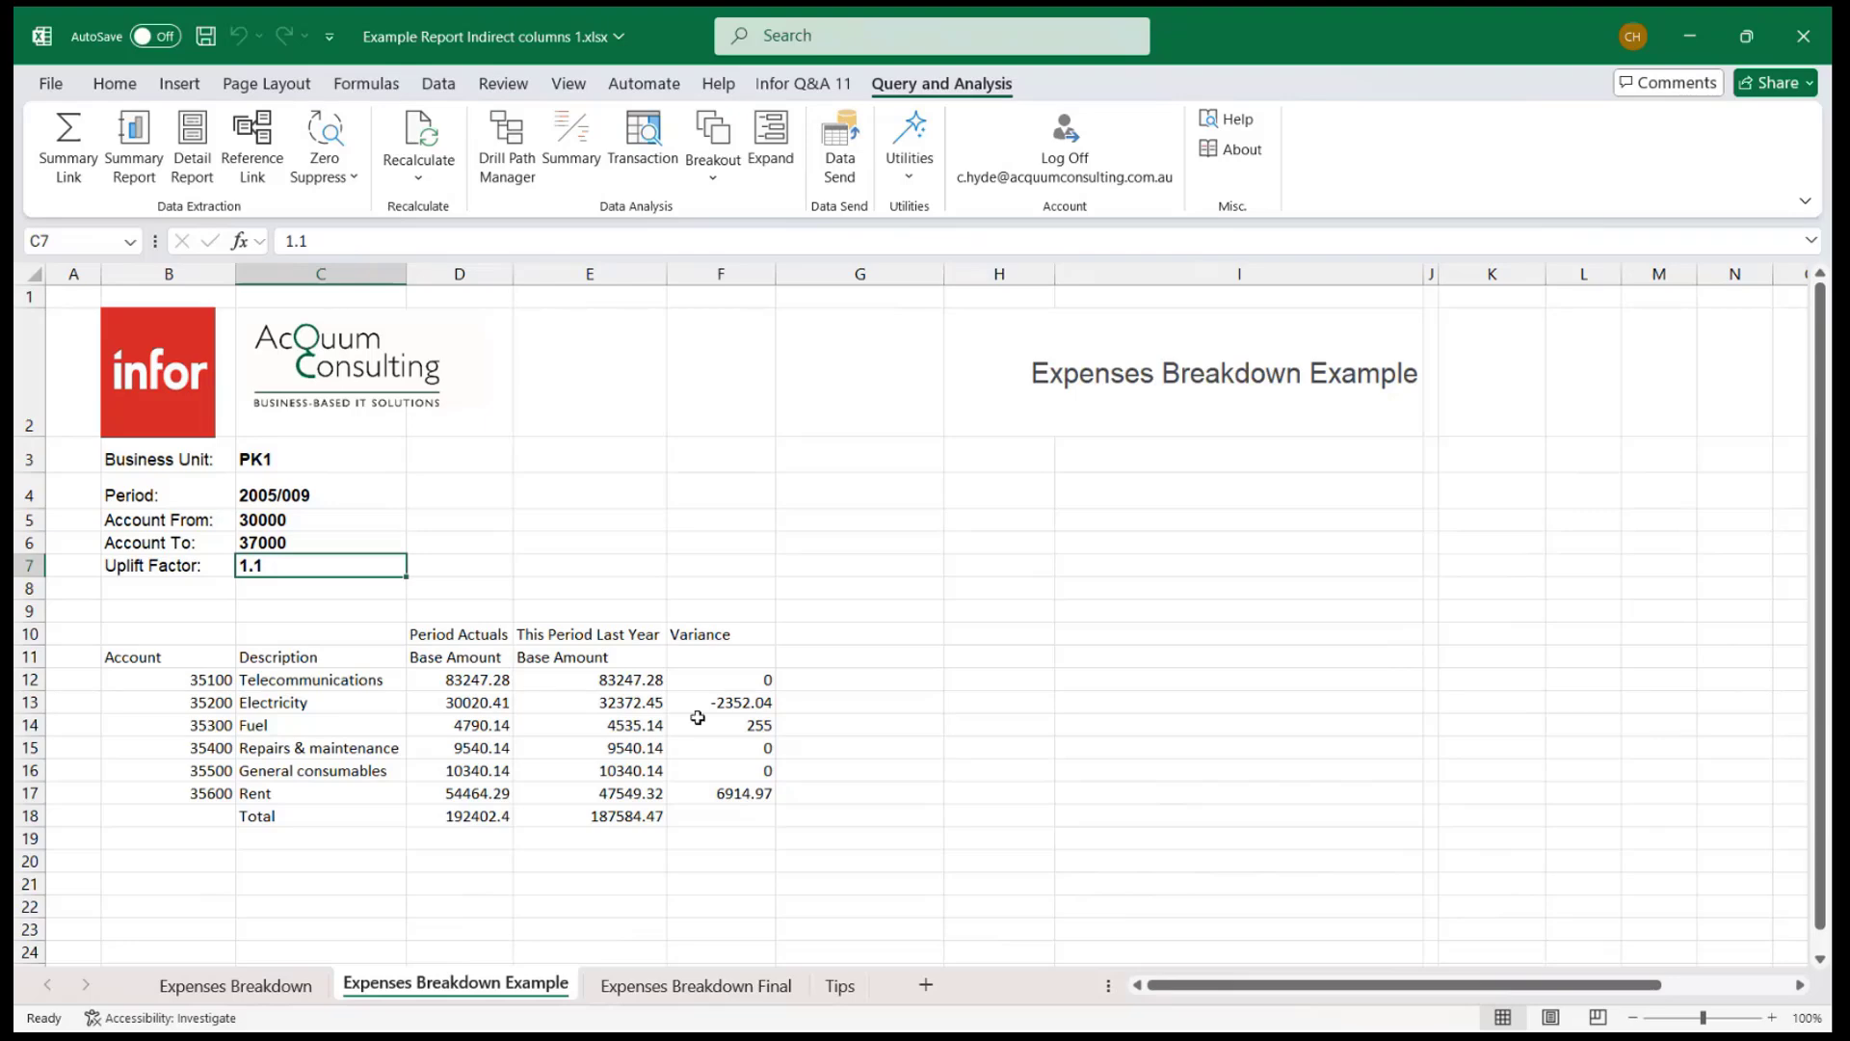
{"action": "left_click", "coordinate": [845, 683]}
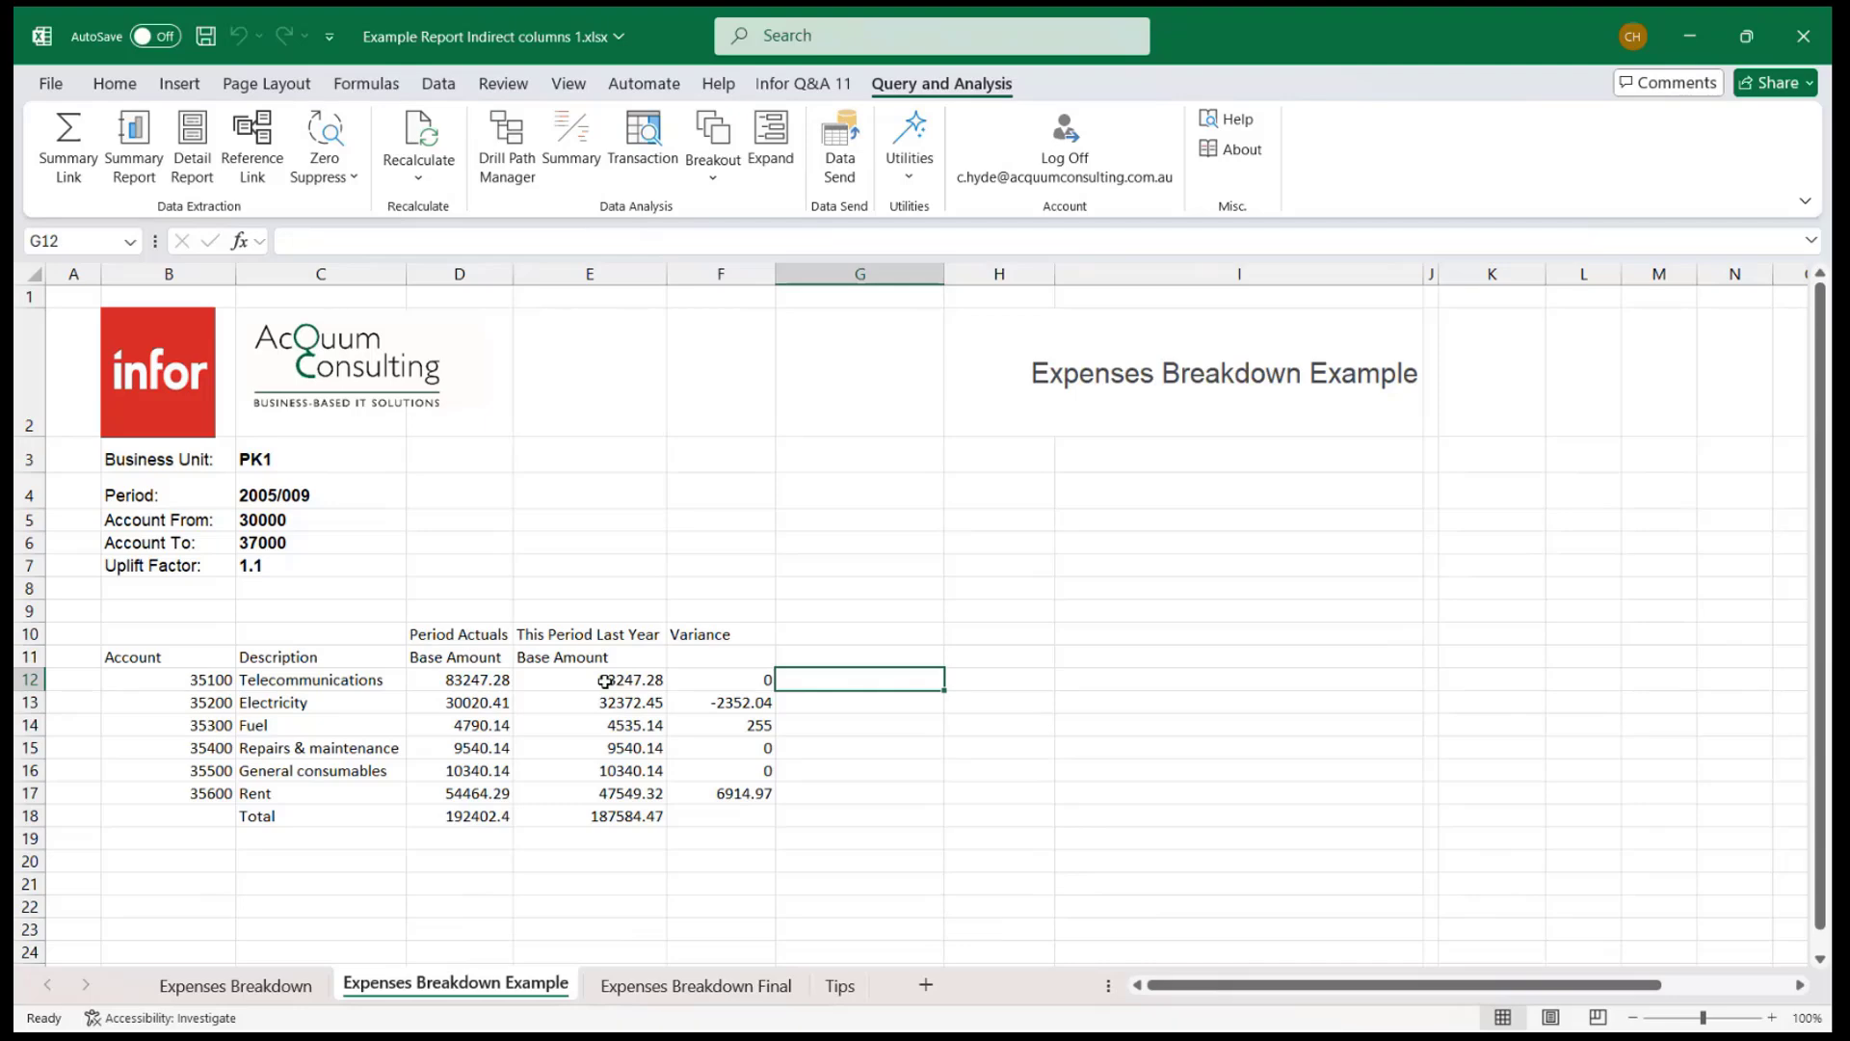
{"action": "left_click", "coordinate": [800, 634]}
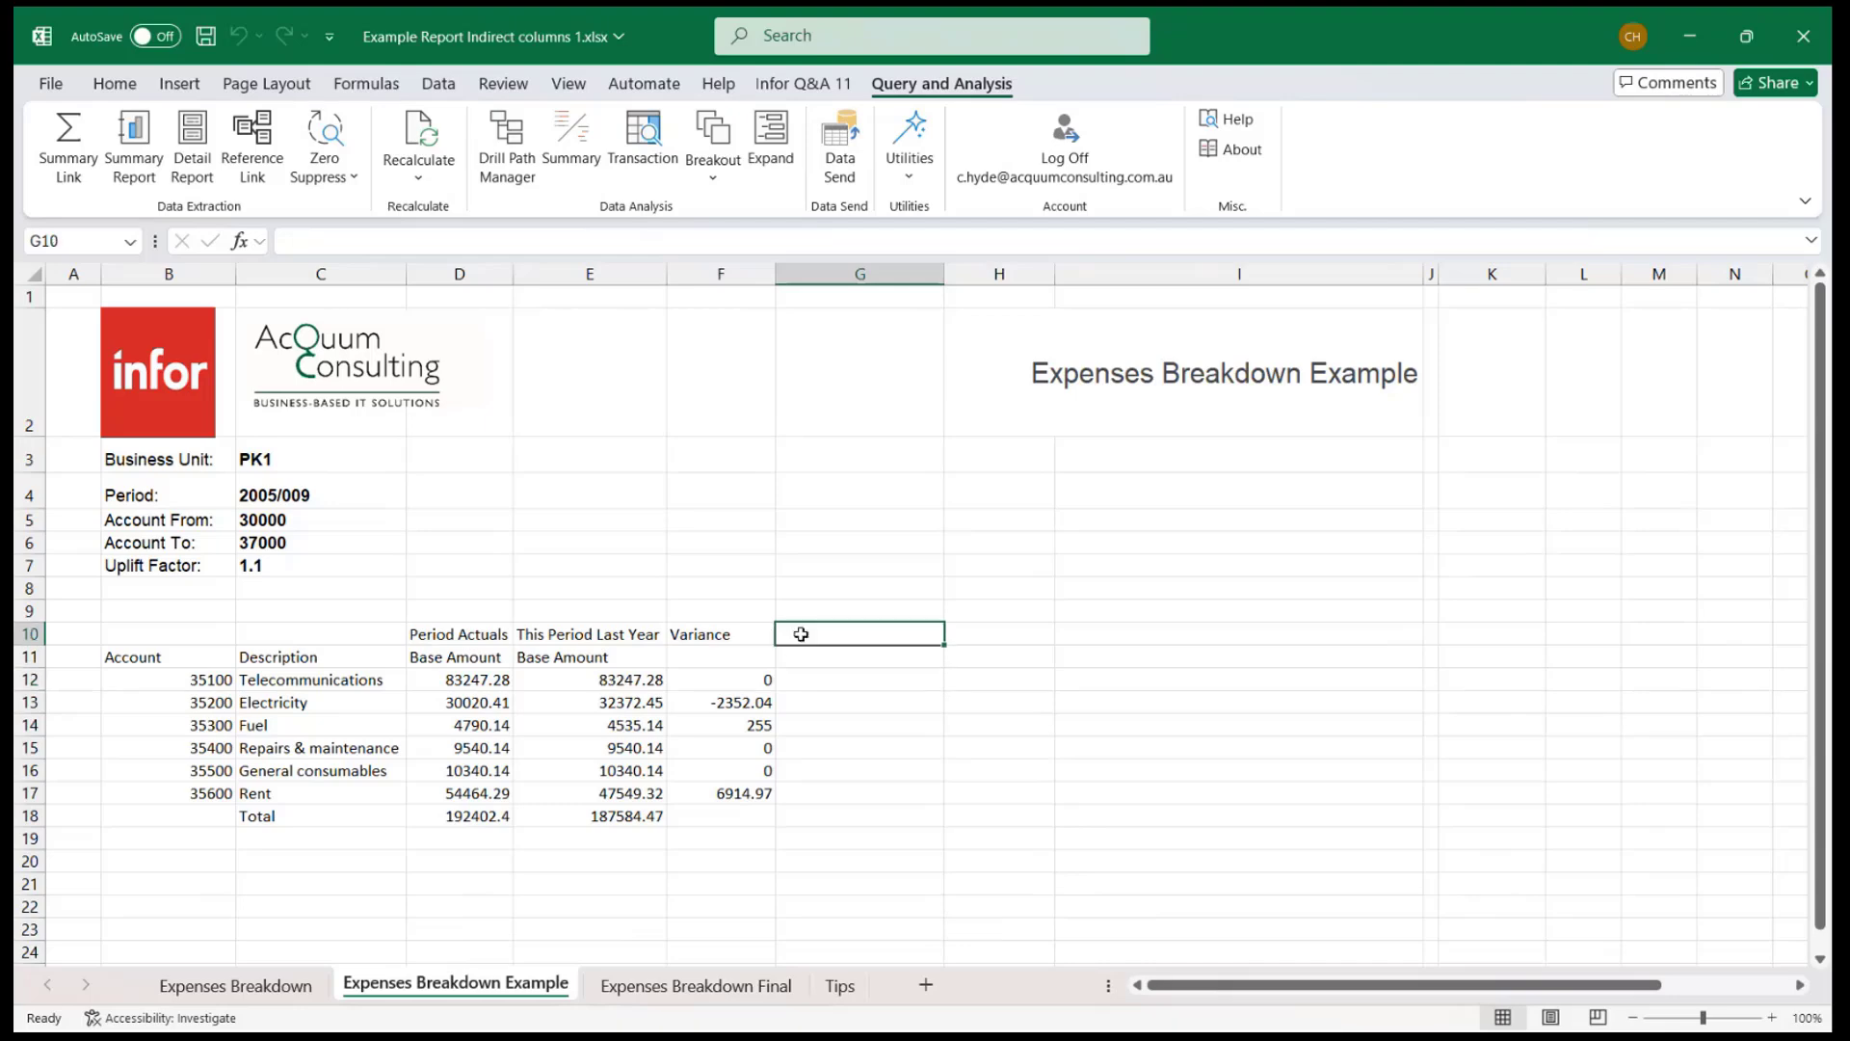
{"action": "left_click", "coordinate": [813, 684]}
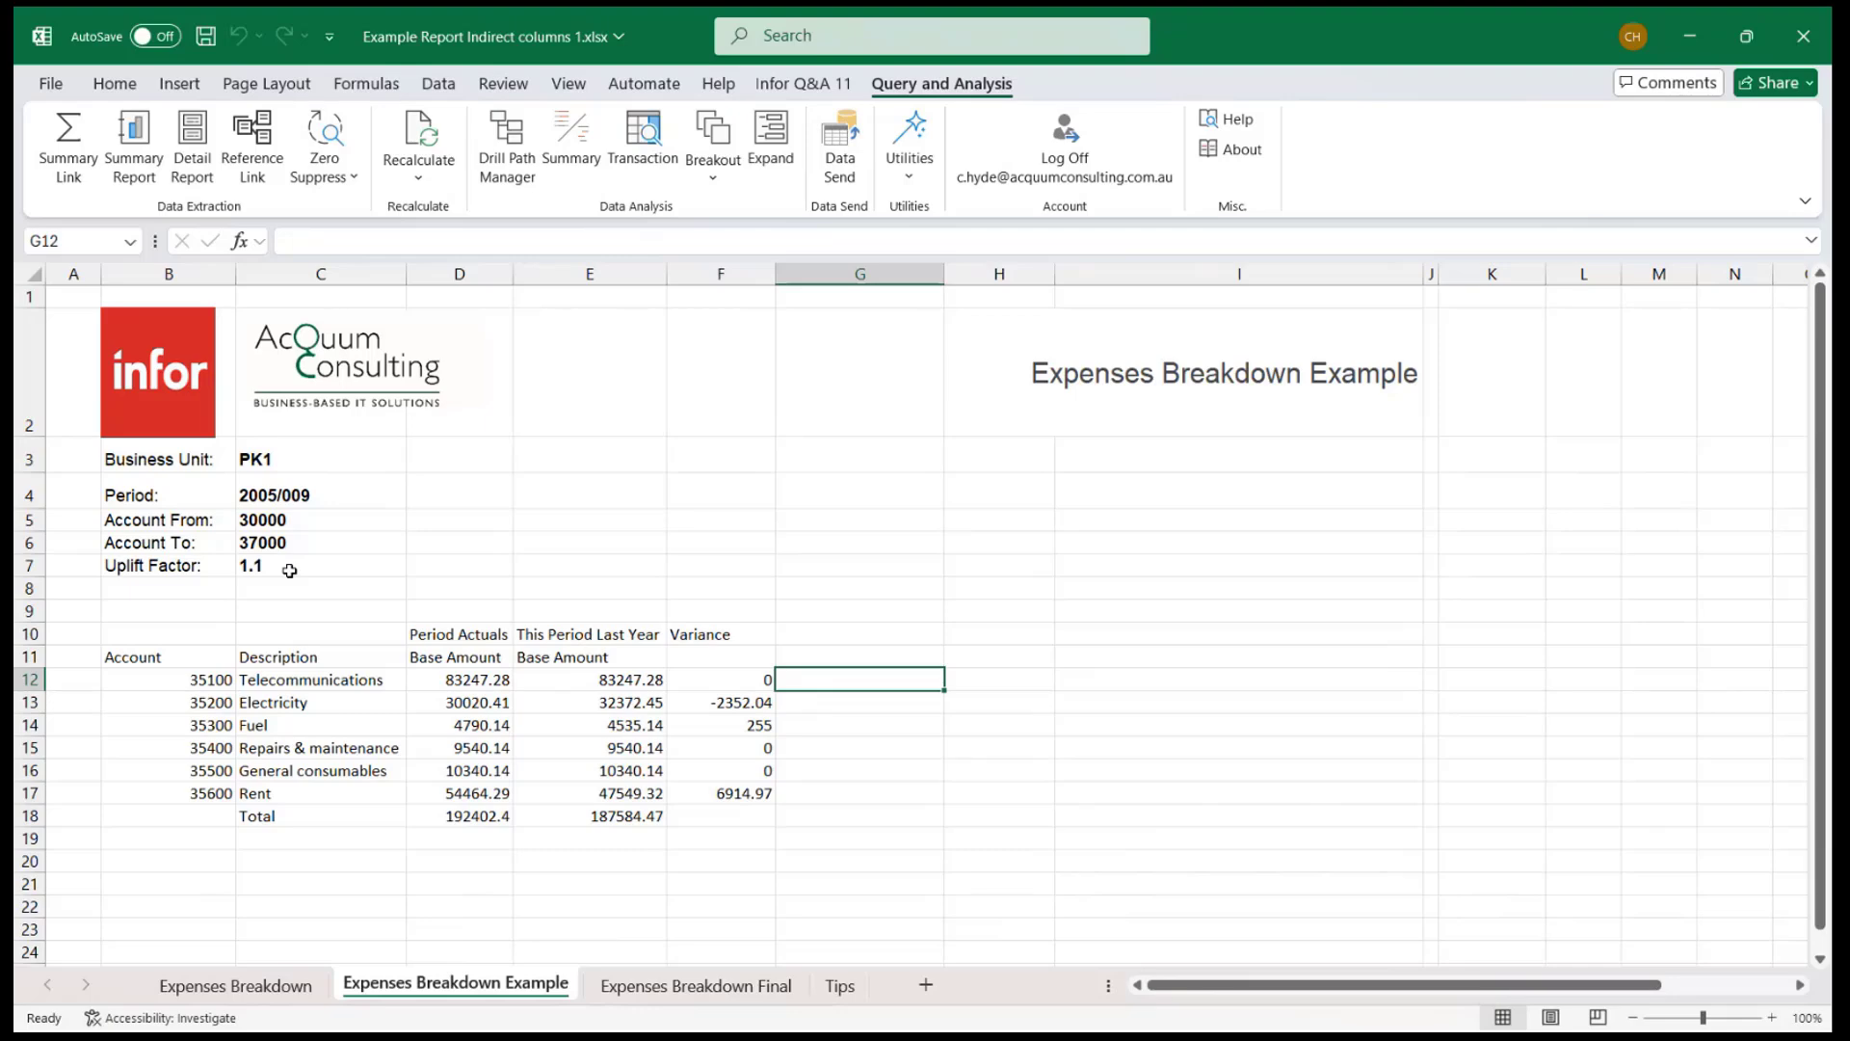
Copy the Variance formula from F12 into G12.
{"action": "left_click", "coordinate": [715, 675]}
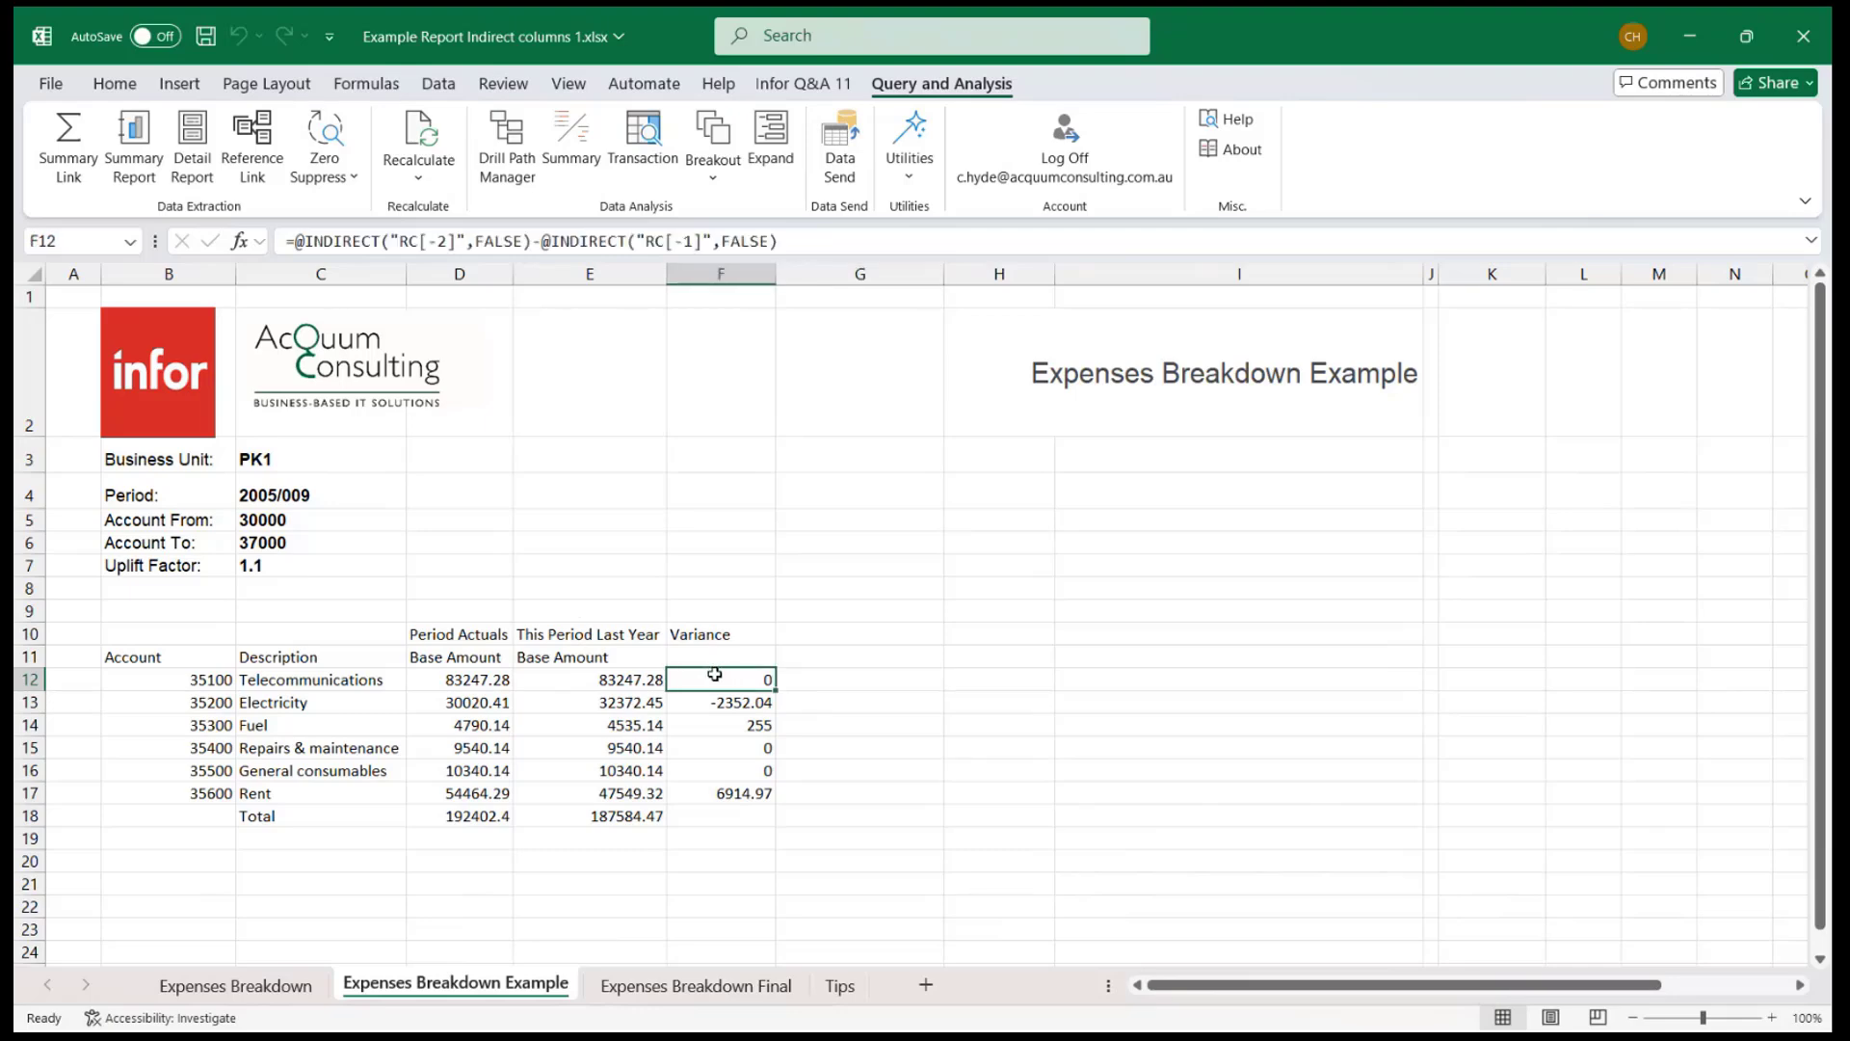
{"action": "key", "text": "ctrl+c"}
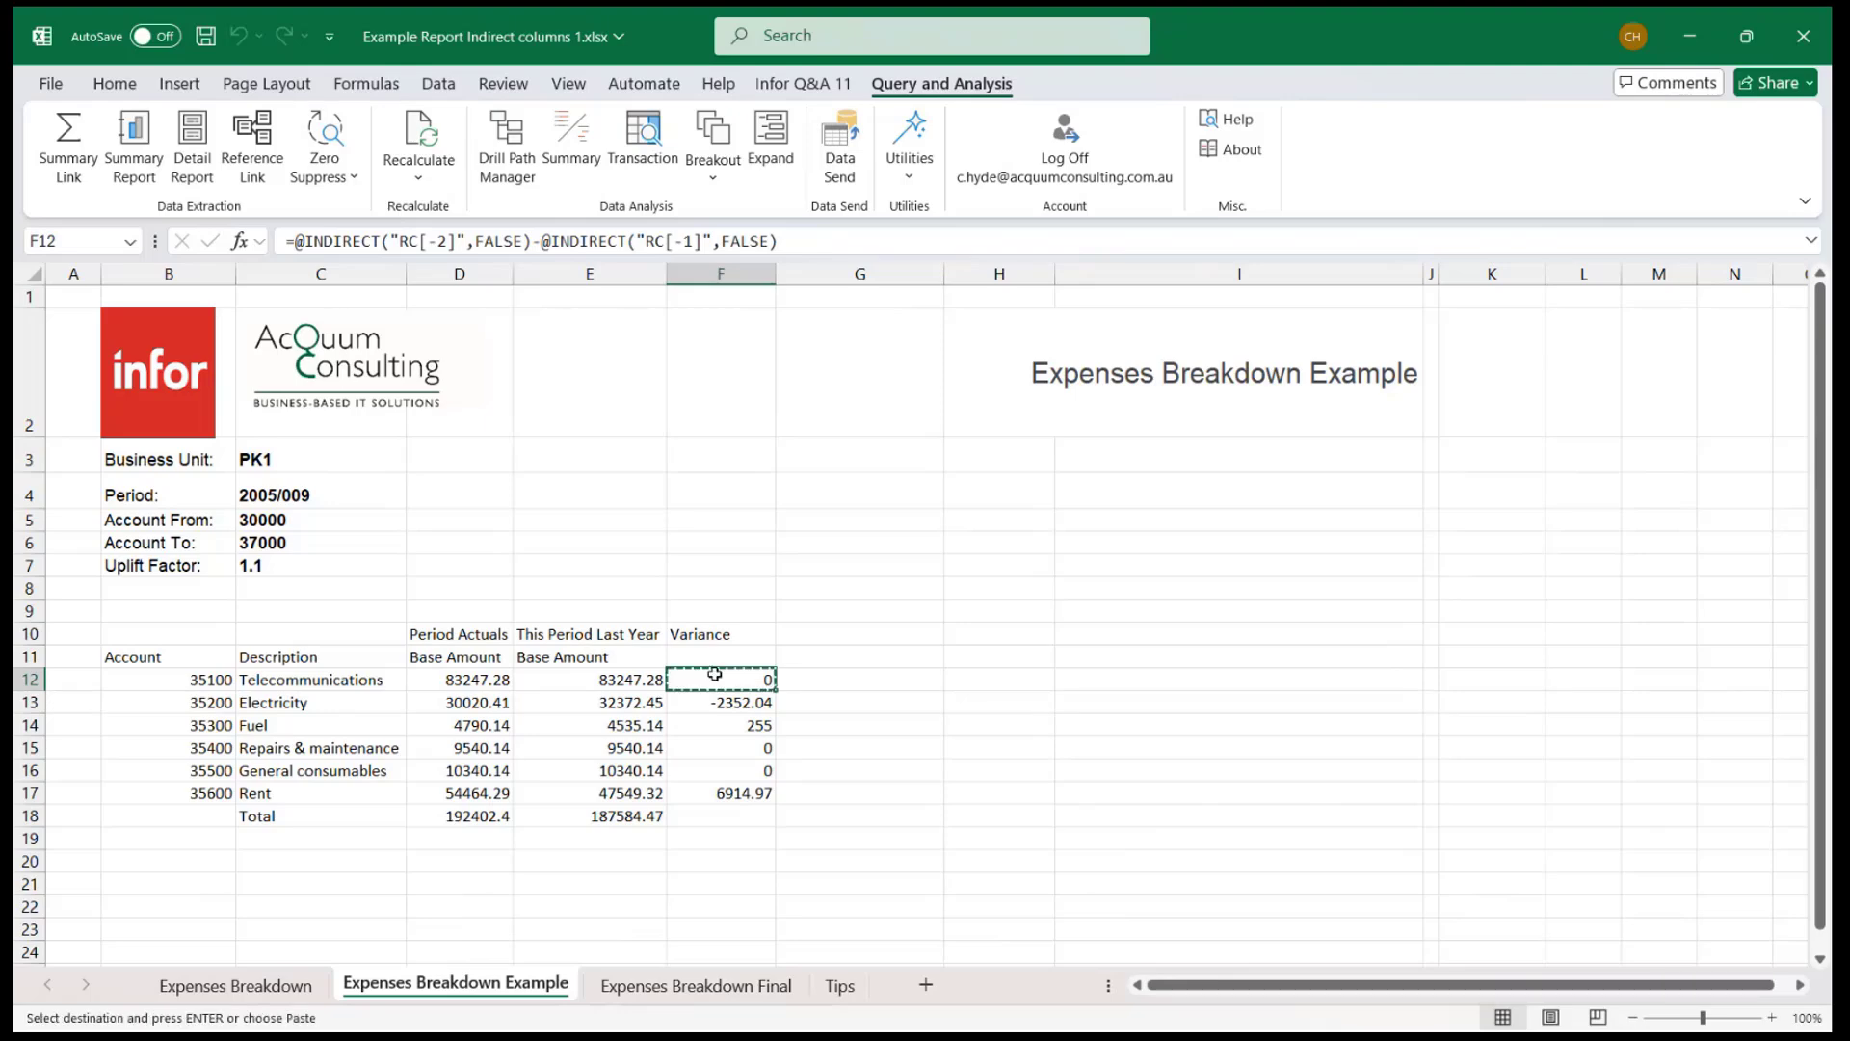
{"action": "key", "text": "Right"}
{"action": "key", "text": "ctrl+v"}
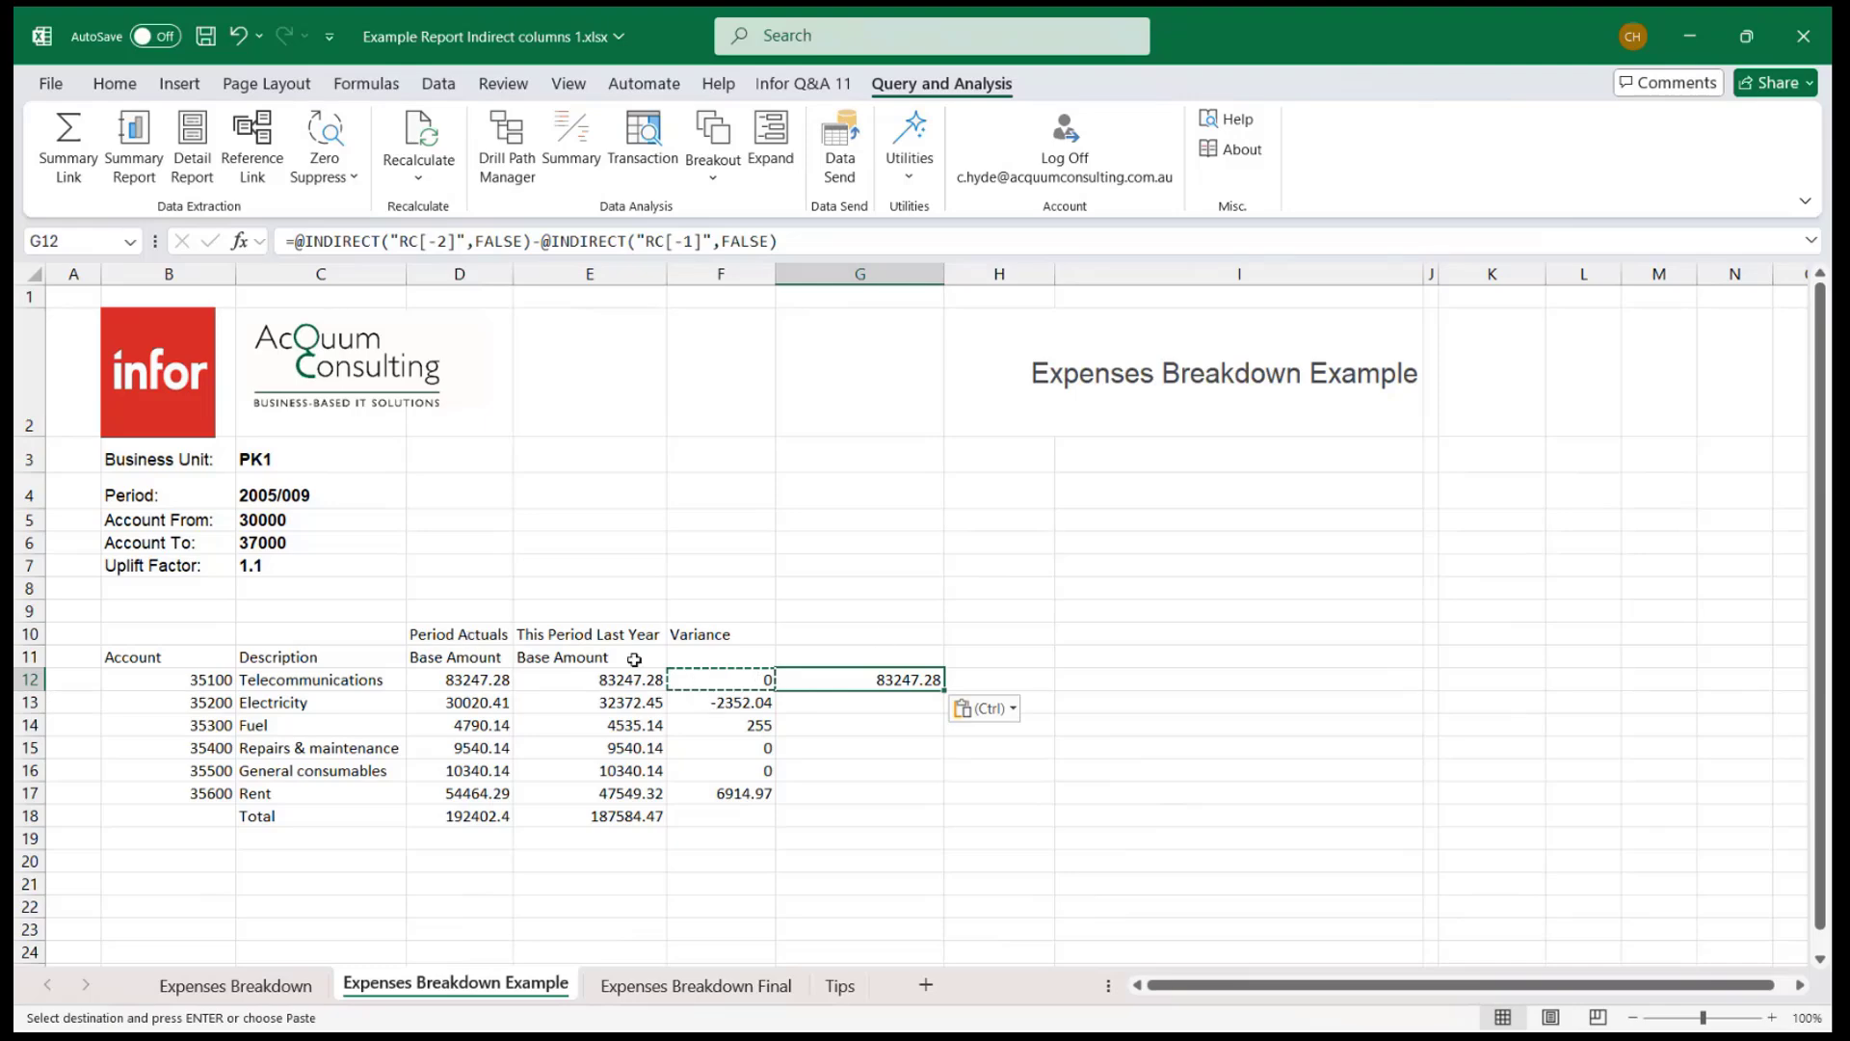
Change the G12 formula's first reference to RC[-3] and replace the subtraction with multiplication.
{"action": "left_click", "coordinate": [485, 241]}
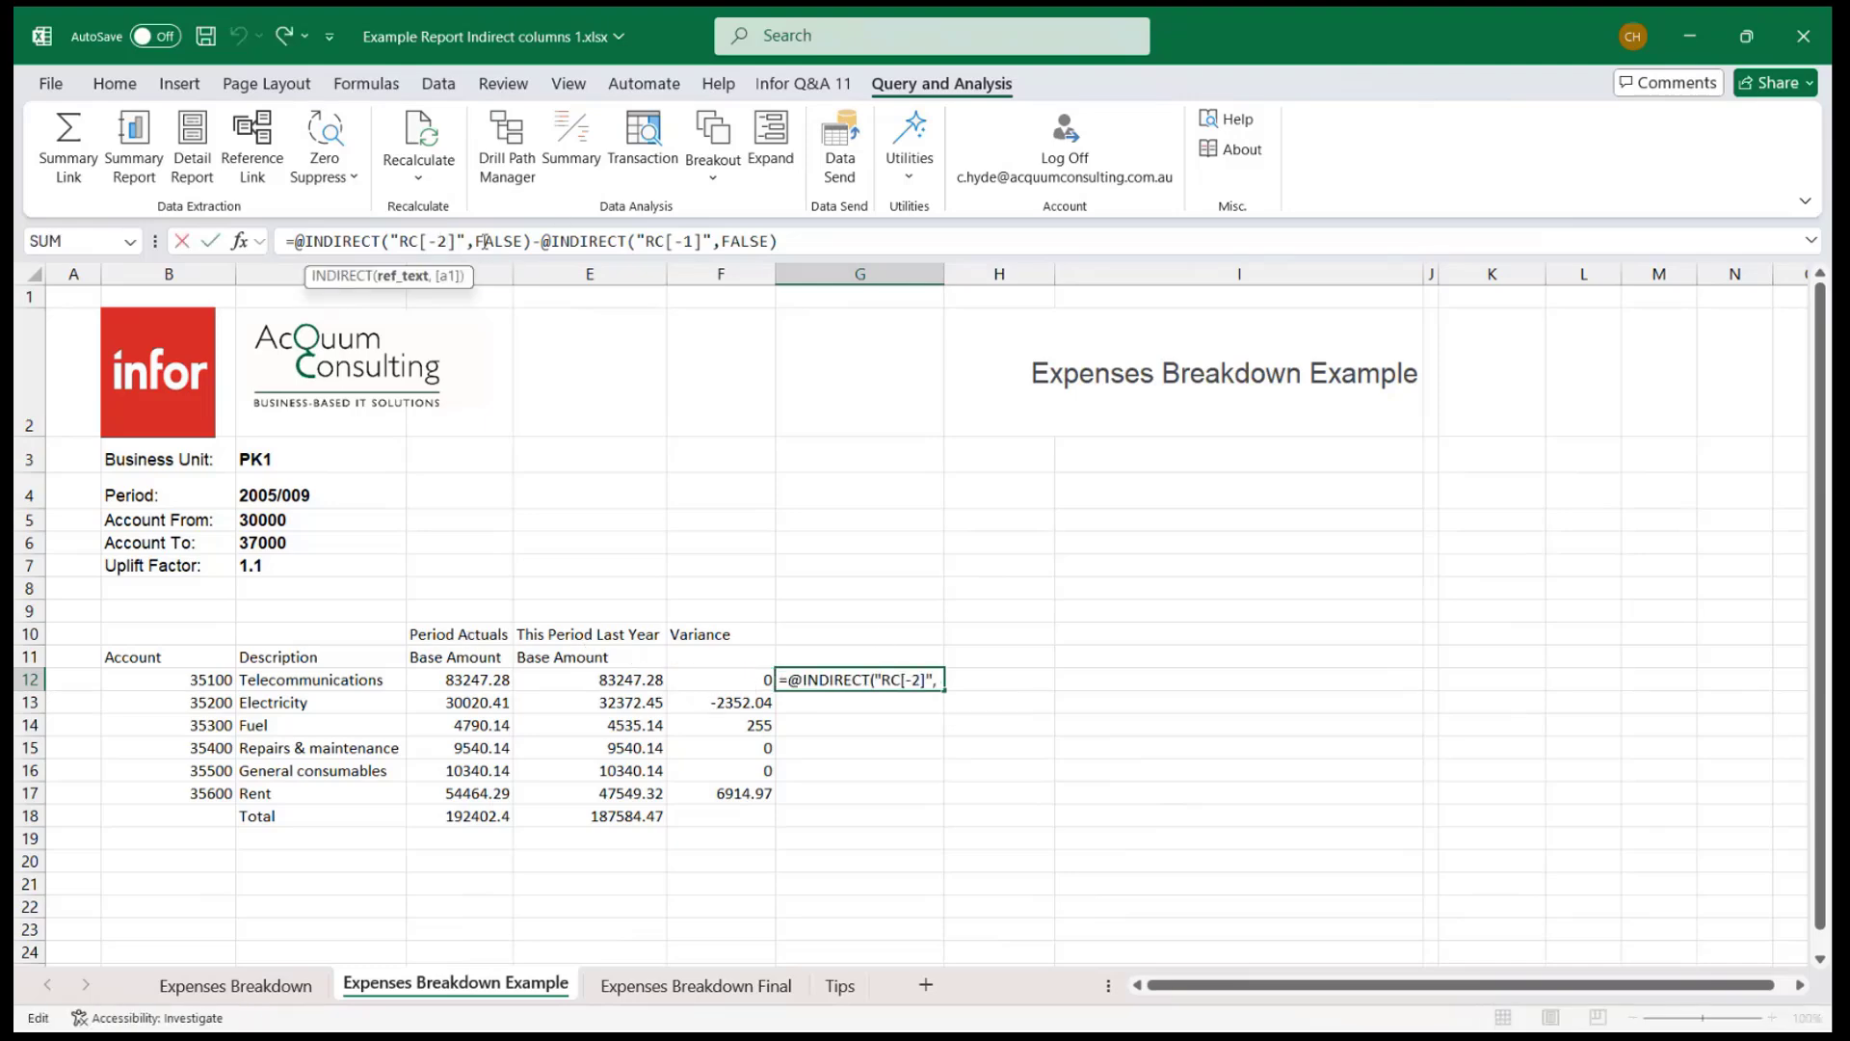
{"action": "key", "text": "Delete"}
{"action": "type", "text": "3"}
{"action": "left_click", "coordinate": [546, 240]}
{"action": "key", "text": "BackSpace"}
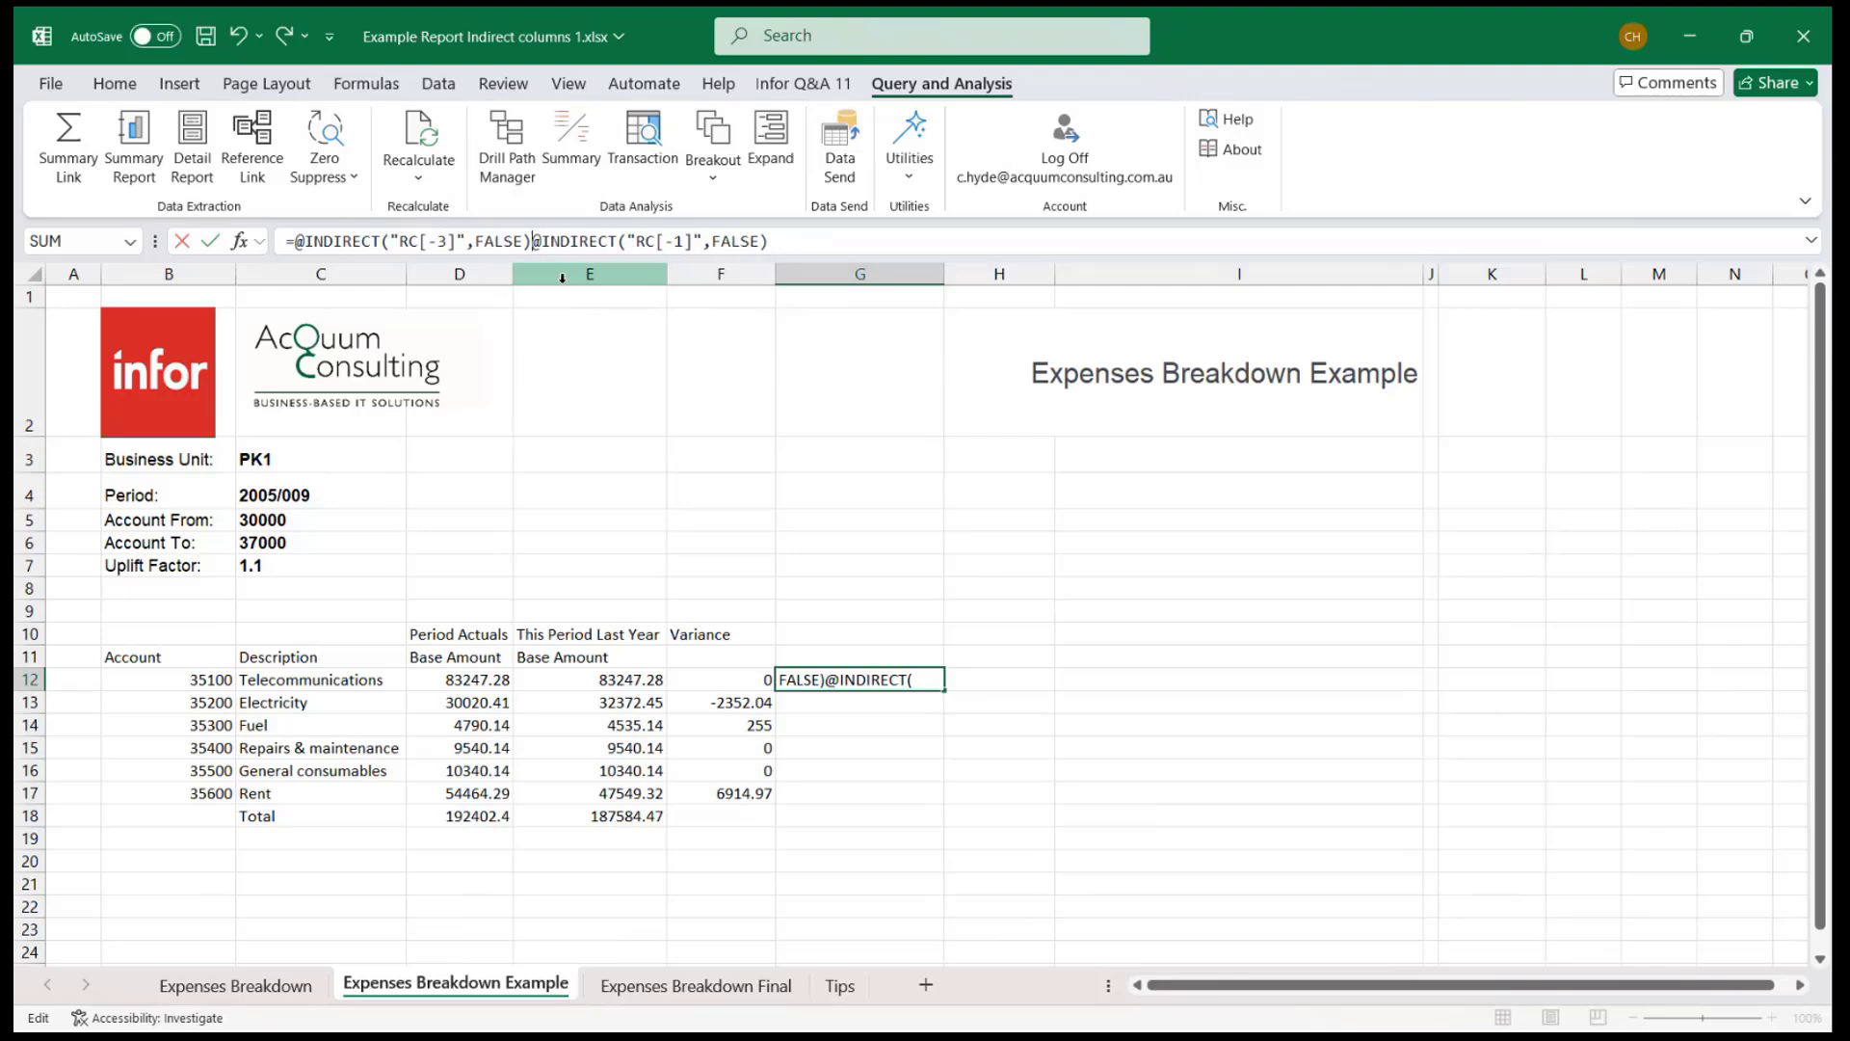
{"action": "type", "text": "8"}
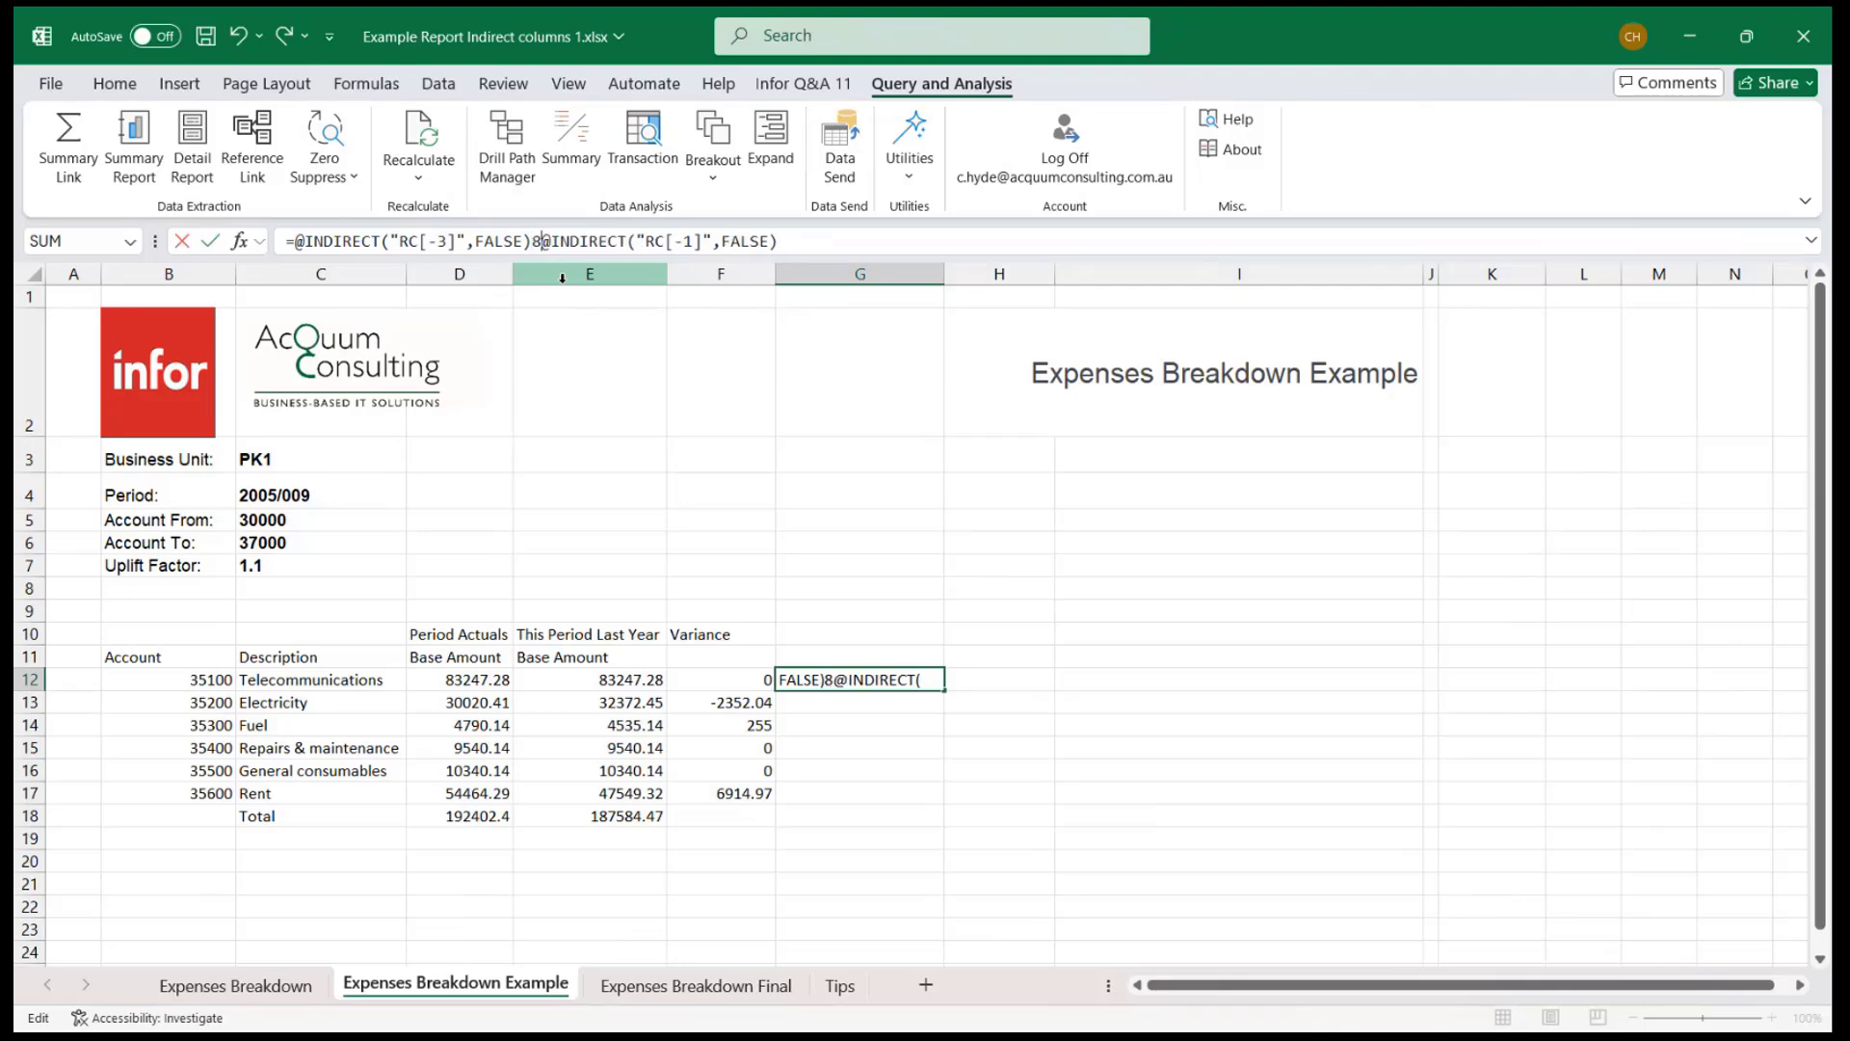
{"action": "key", "text": "BackSpace"}
{"action": "type", "text": "*"}
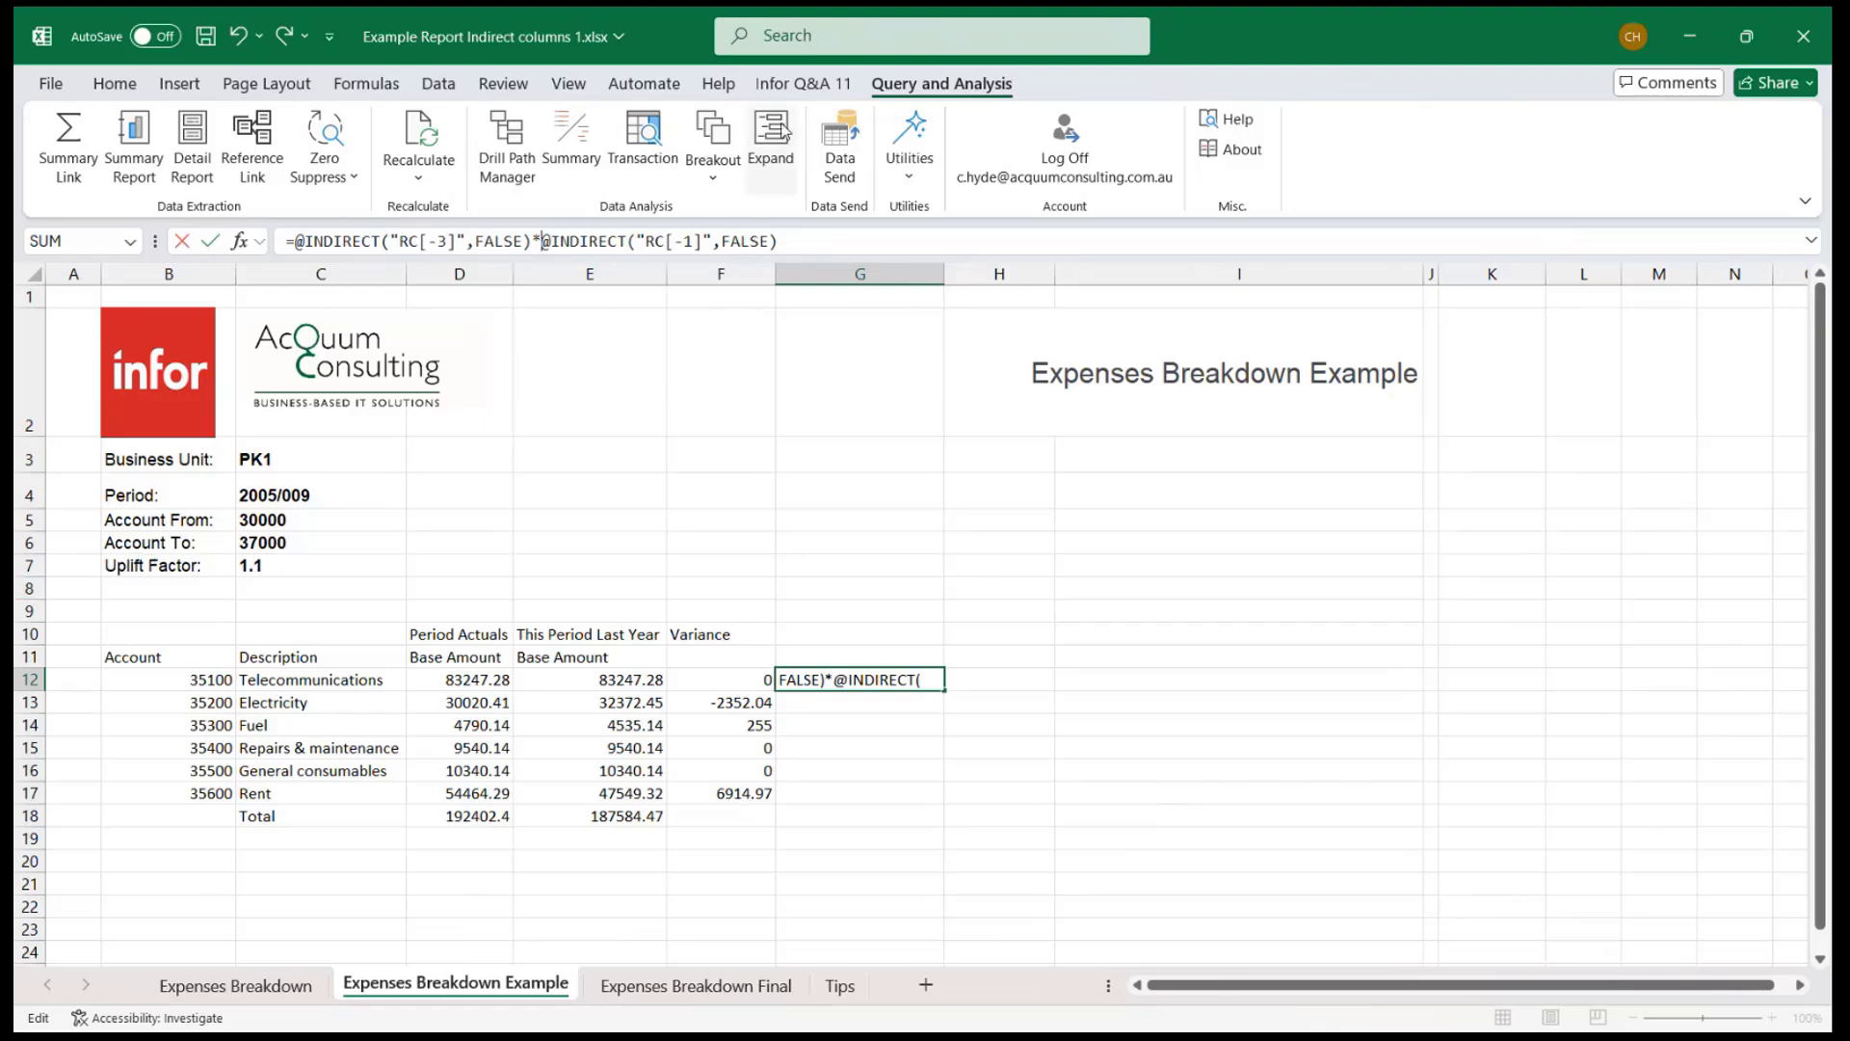
{"action": "left_click", "coordinate": [777, 241]}
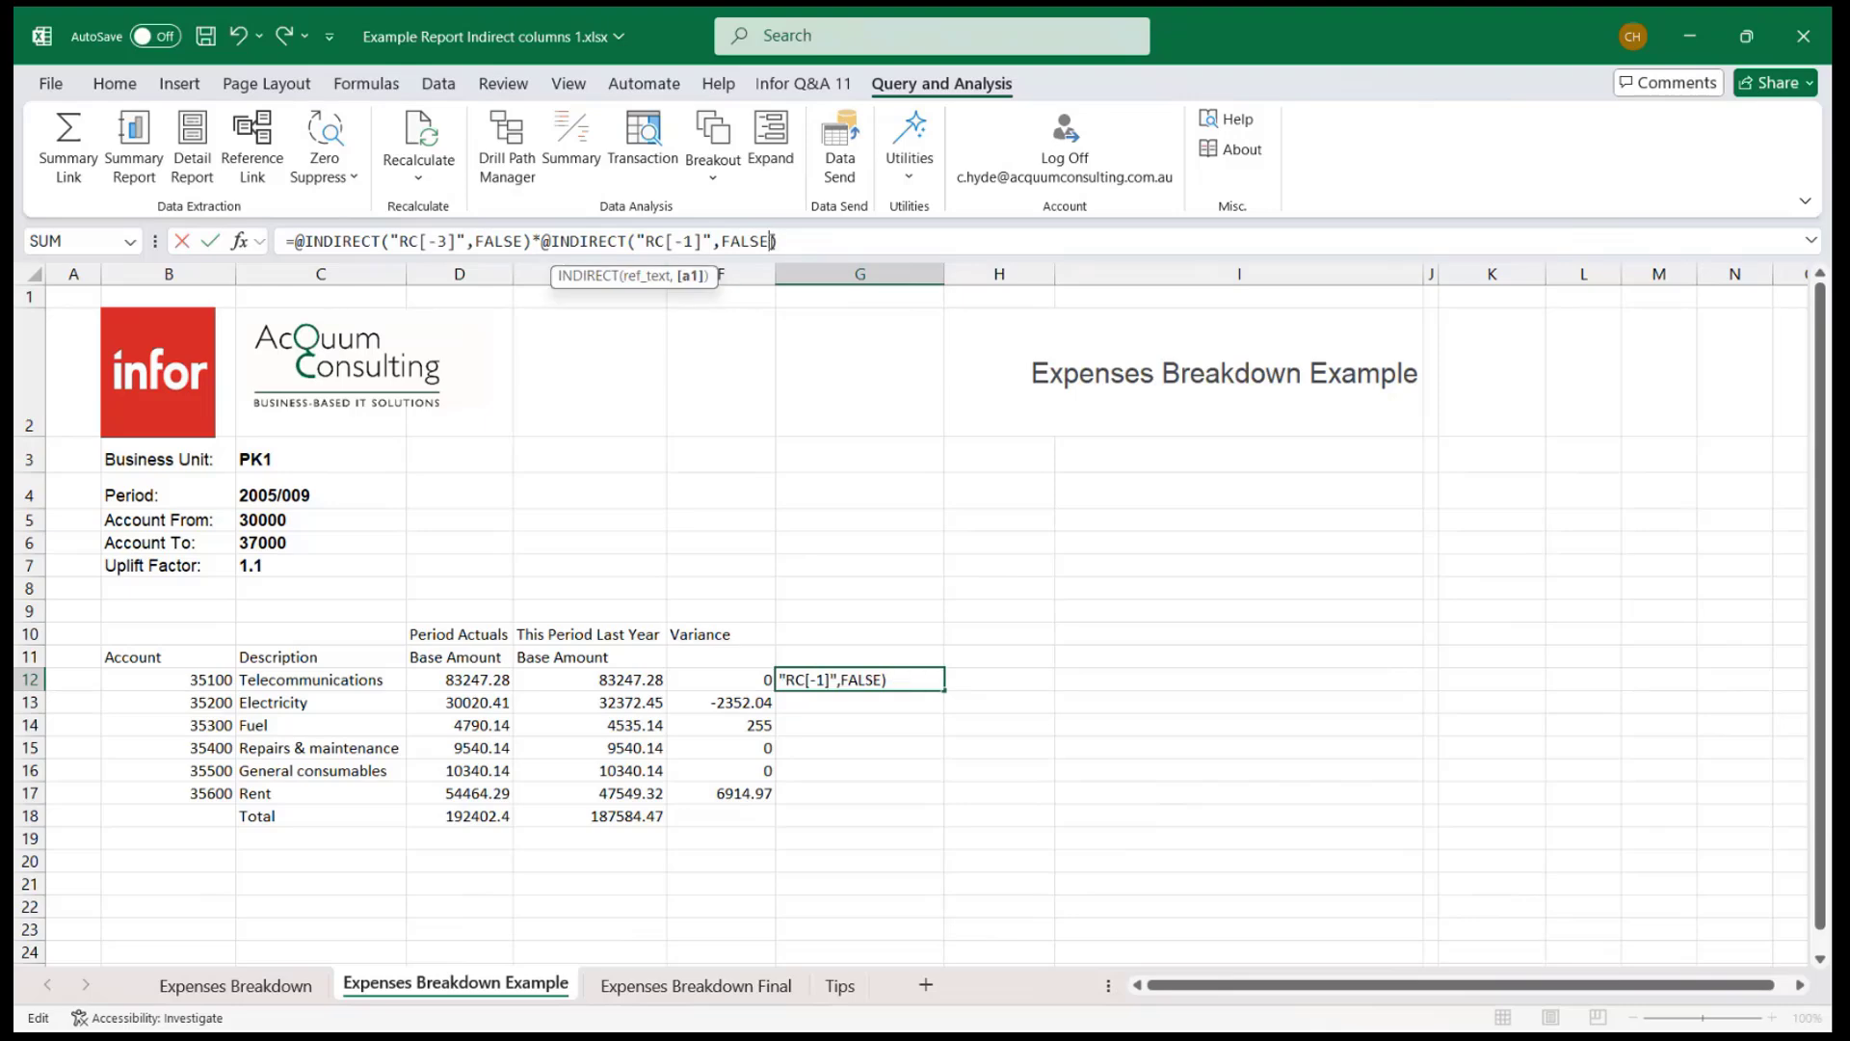
{"action": "key", "text": "BackSpace"}
{"action": "key", "text": "BackSpace"}
{"action": "key", "text": "BackSpace"}
{"action": "key", "text": "BackSpace"}
{"action": "key", "text": "BackSpace"}
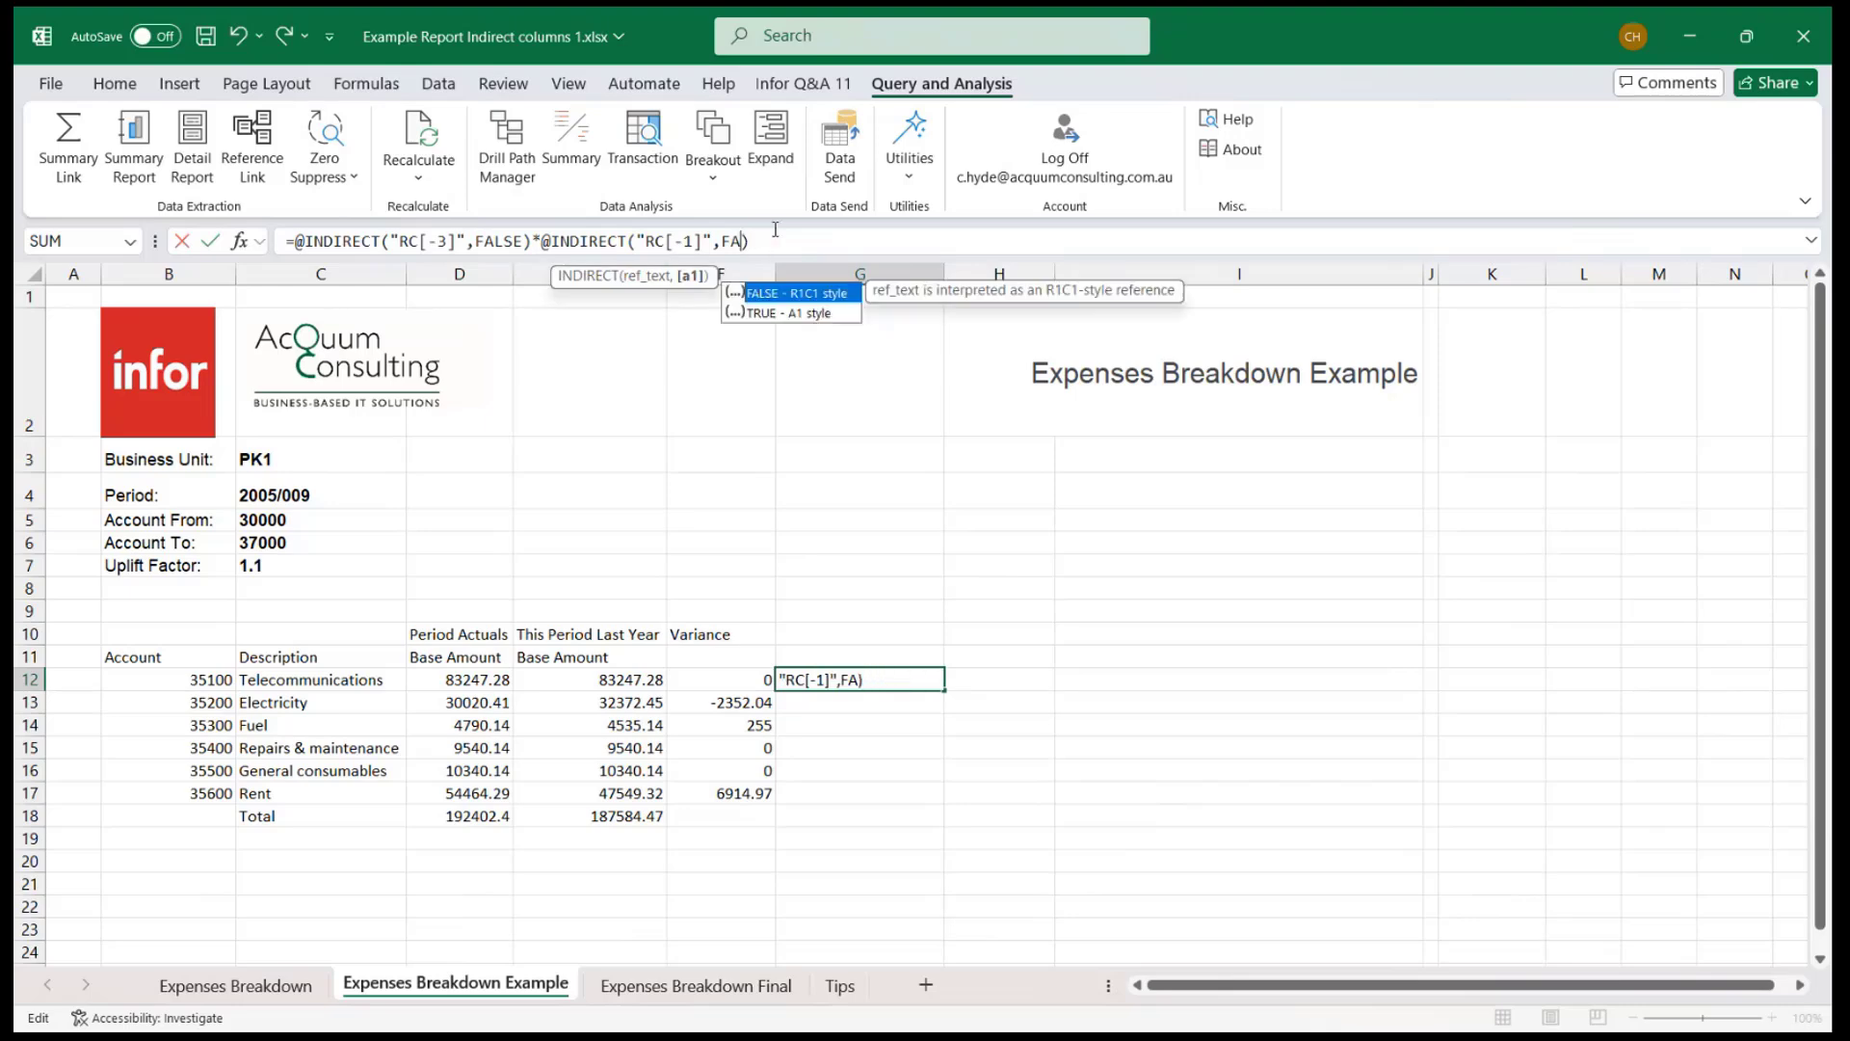
{"action": "key", "text": "BackSpace"}
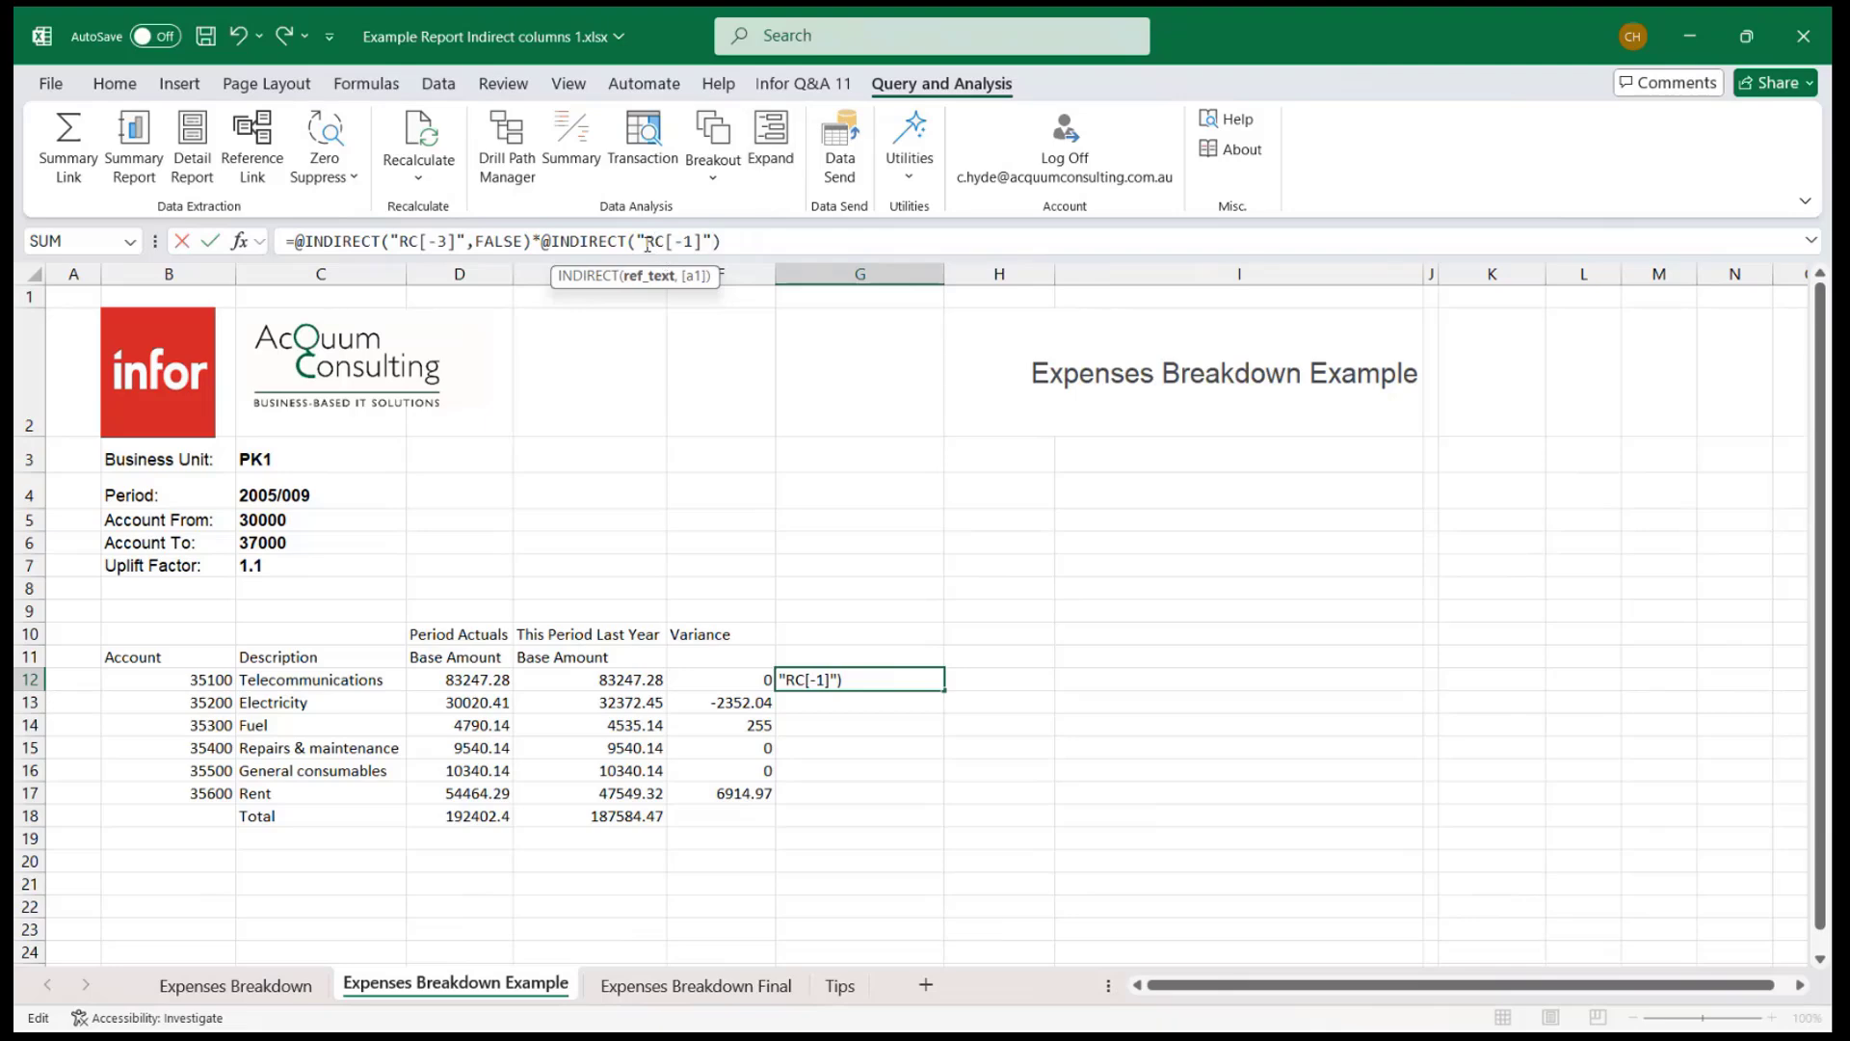
{"action": "left_click_drag", "start_coordinate": [646, 242], "coordinate": [705, 242]}
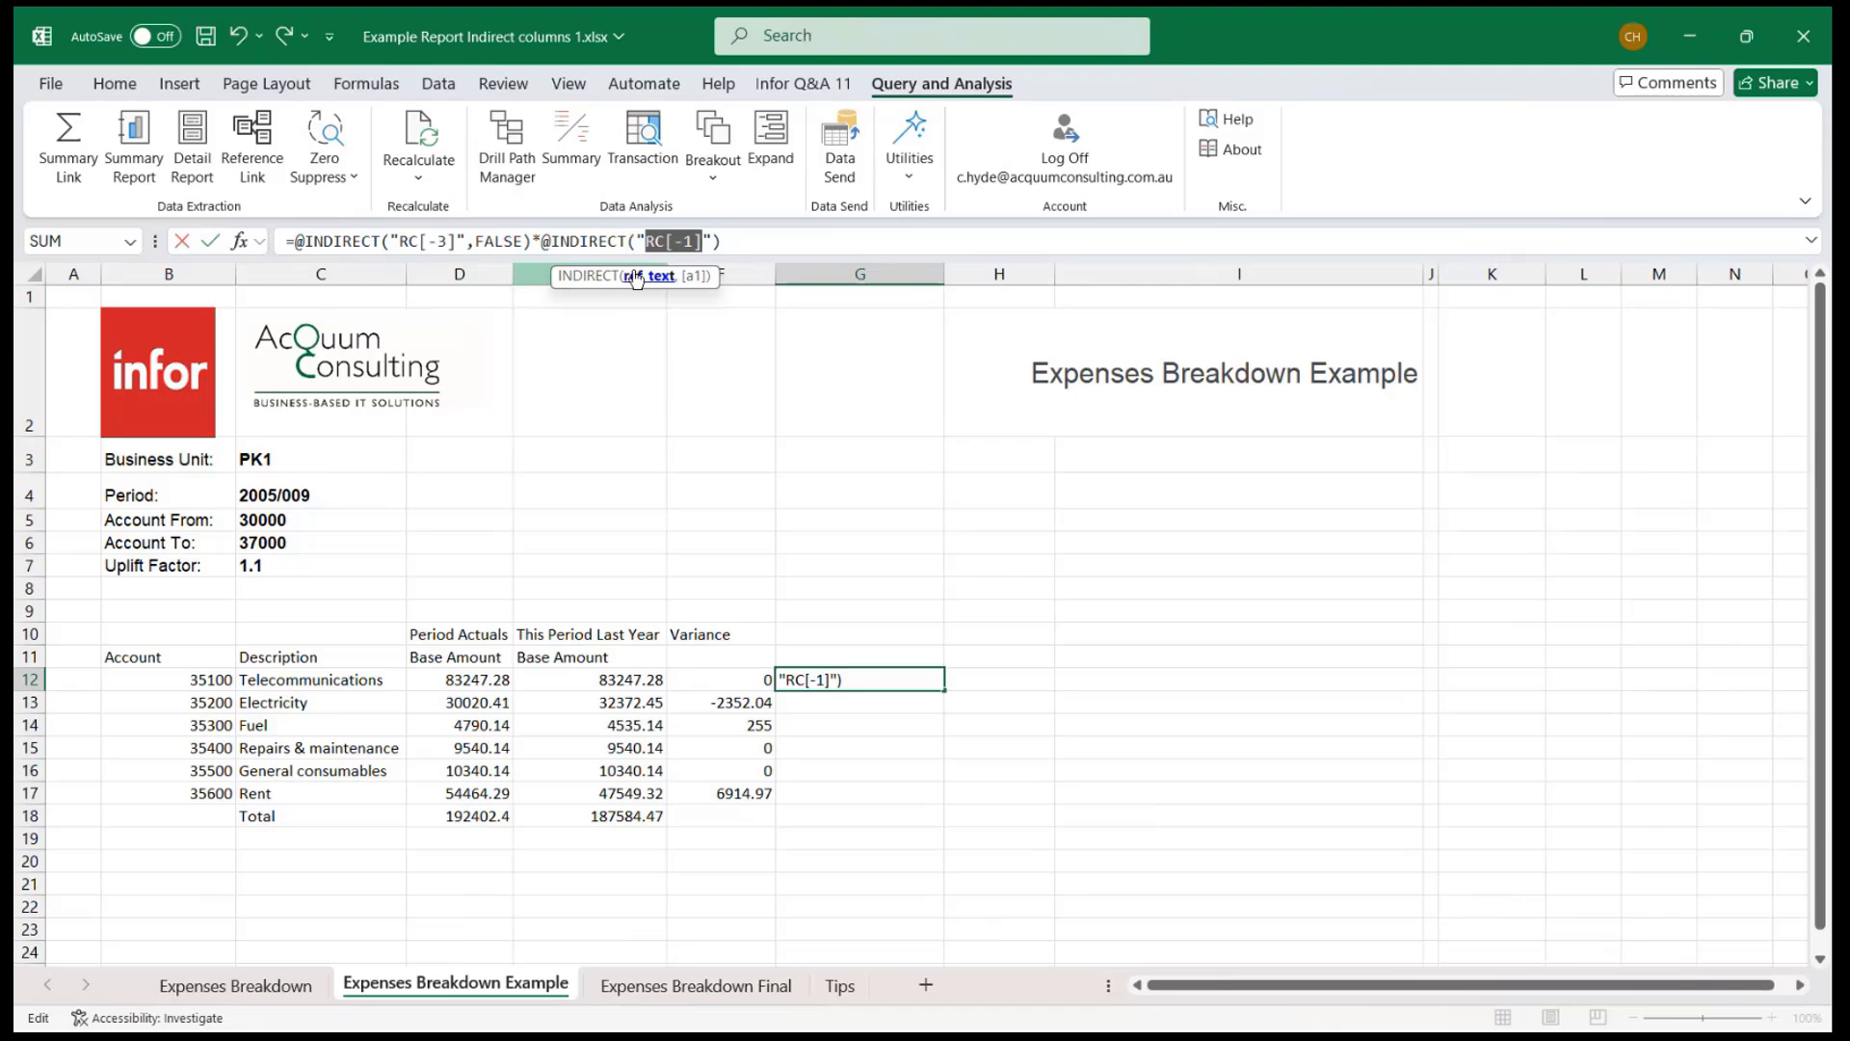
{"action": "type", "text": "C"}
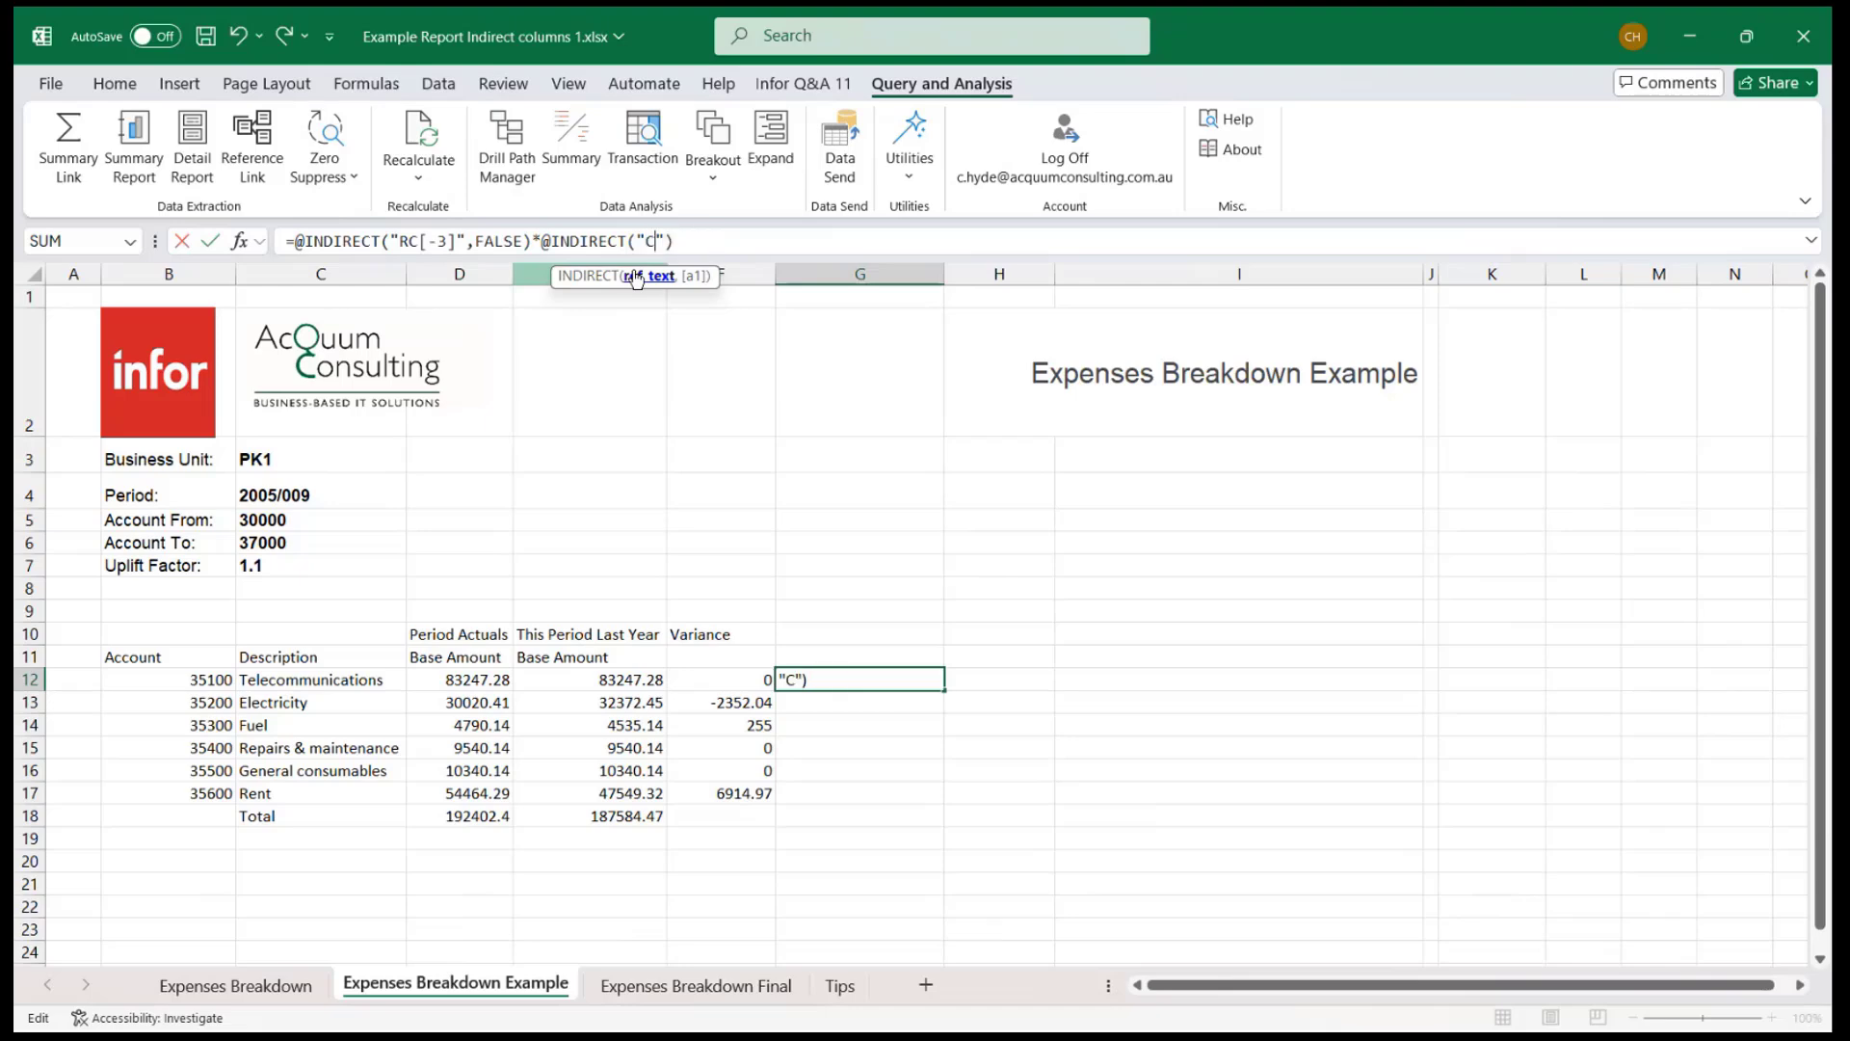
{"action": "type", "text": "7"}
{"action": "key", "text": "Return"}
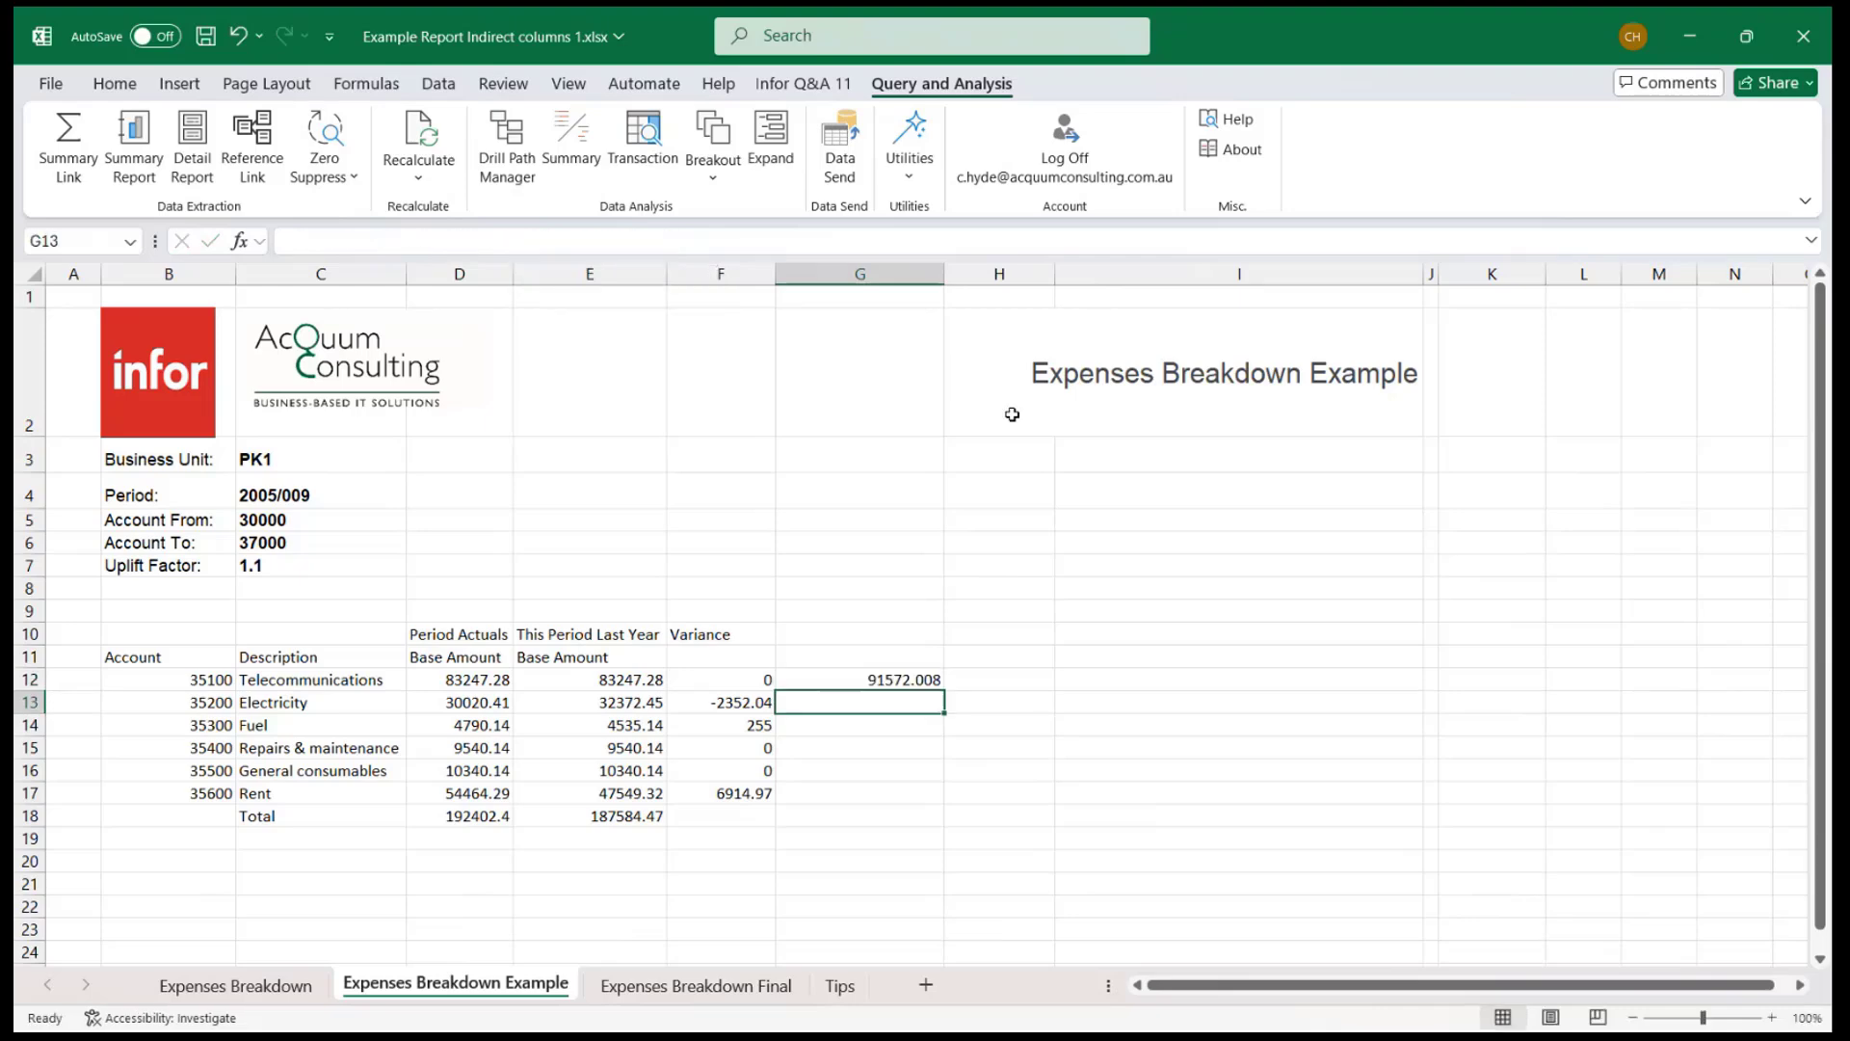
Check the G12 uplift formula against a plain =D12*C7 calculation in H12, and clear that test cell.
{"action": "left_click", "coordinate": [880, 679]}
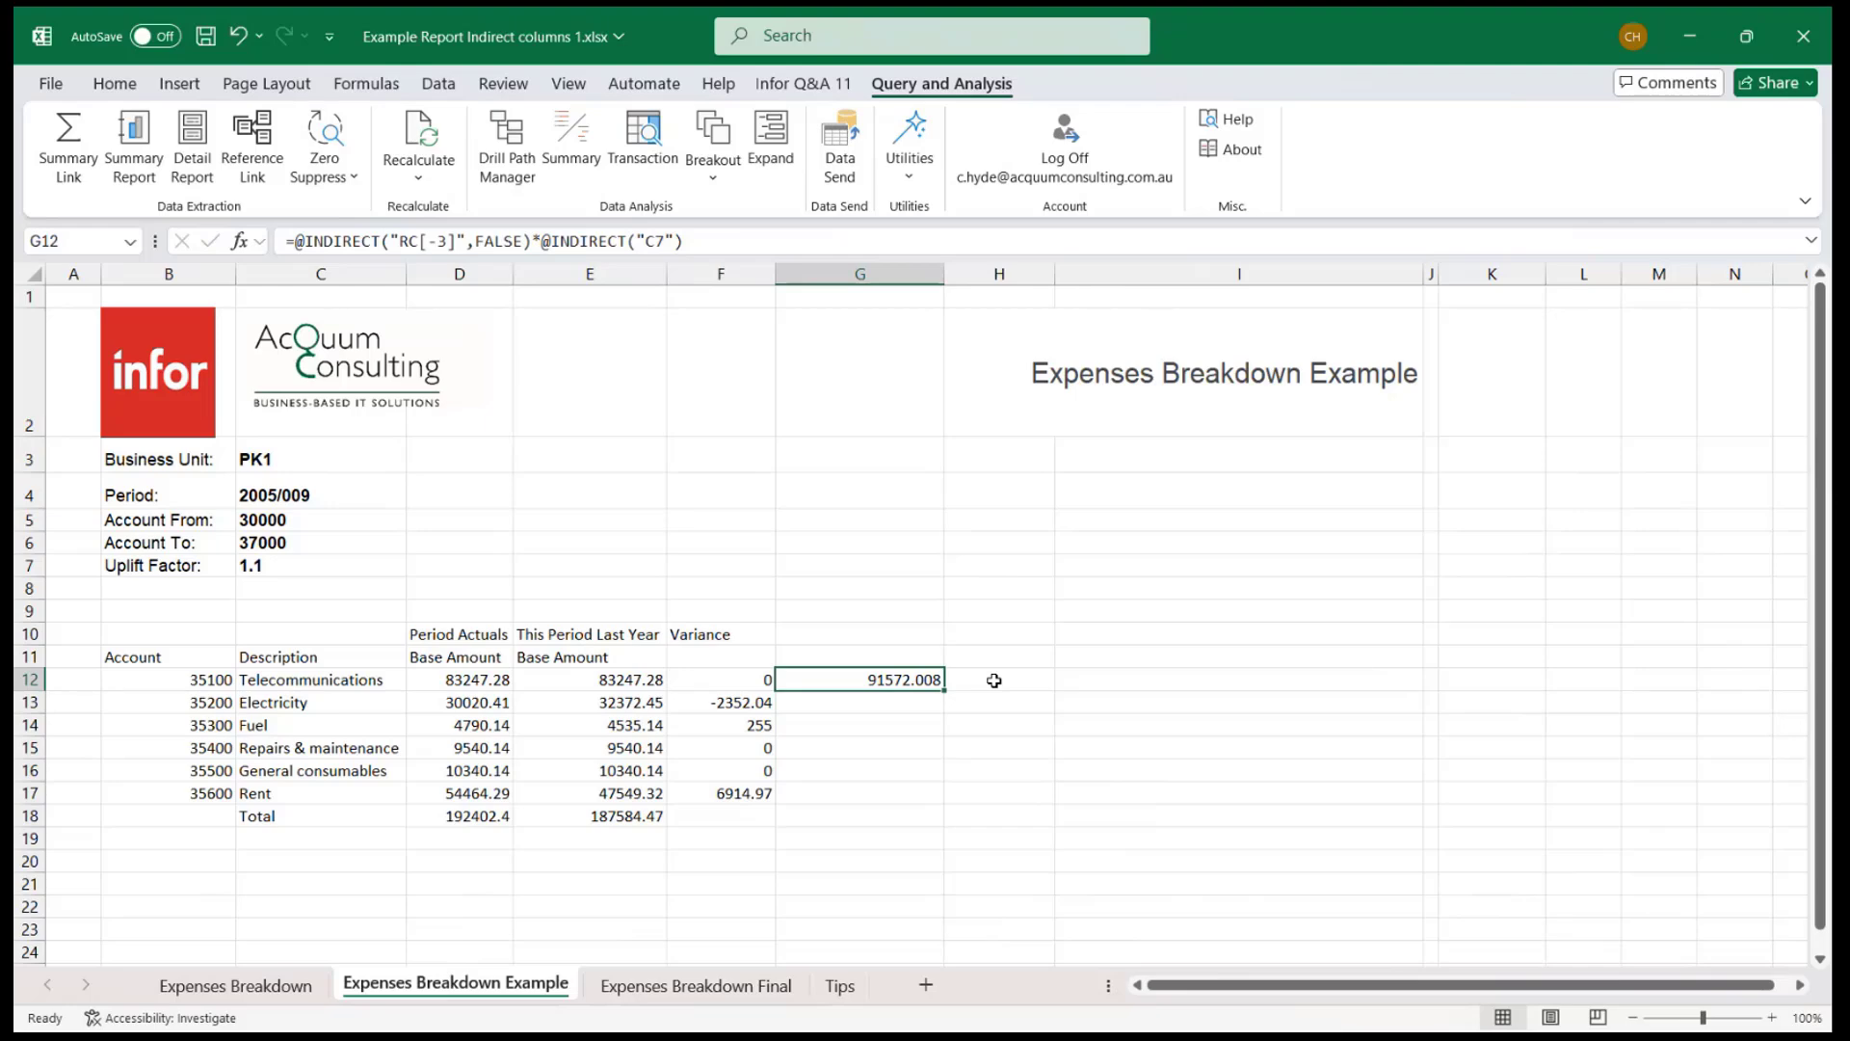
{"action": "left_click", "coordinate": [994, 680]}
{"action": "type", "text": "="}
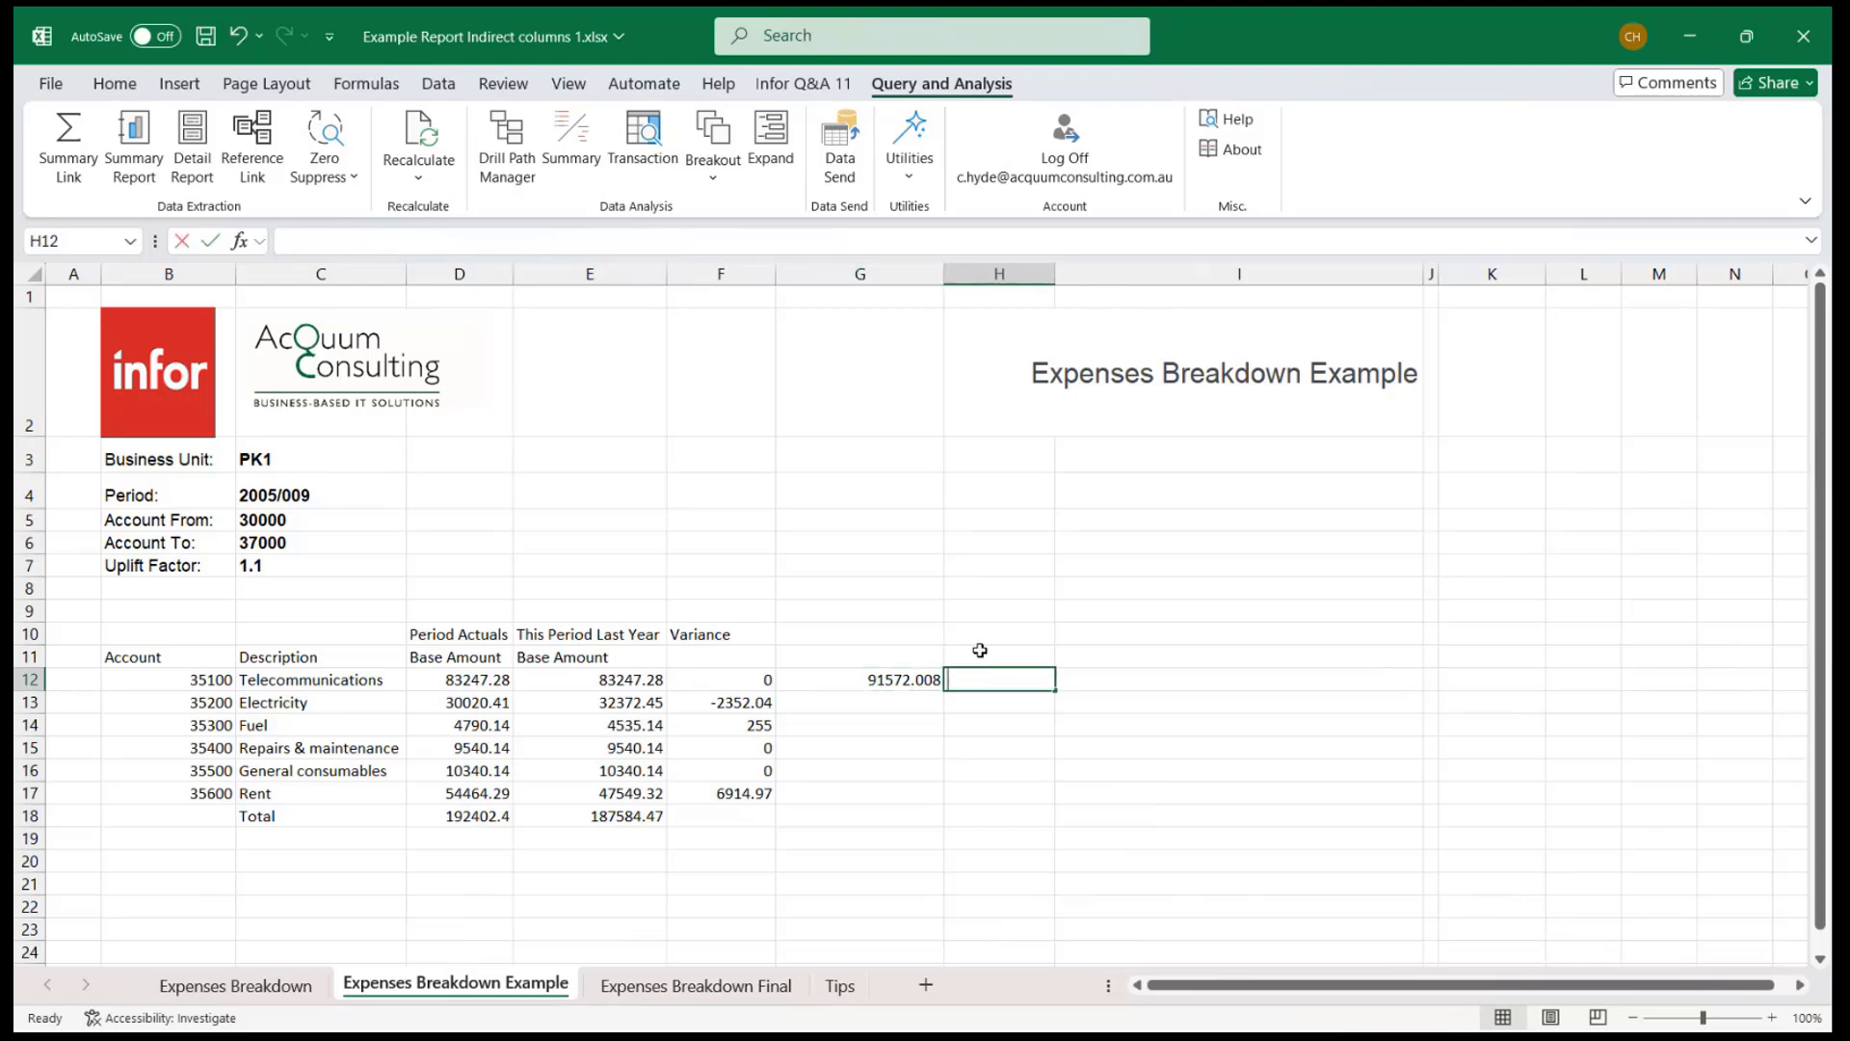
{"action": "key", "text": "Left"}
{"action": "key", "text": "Left"}
{"action": "key", "text": "Left"}
{"action": "key", "text": "Left"}
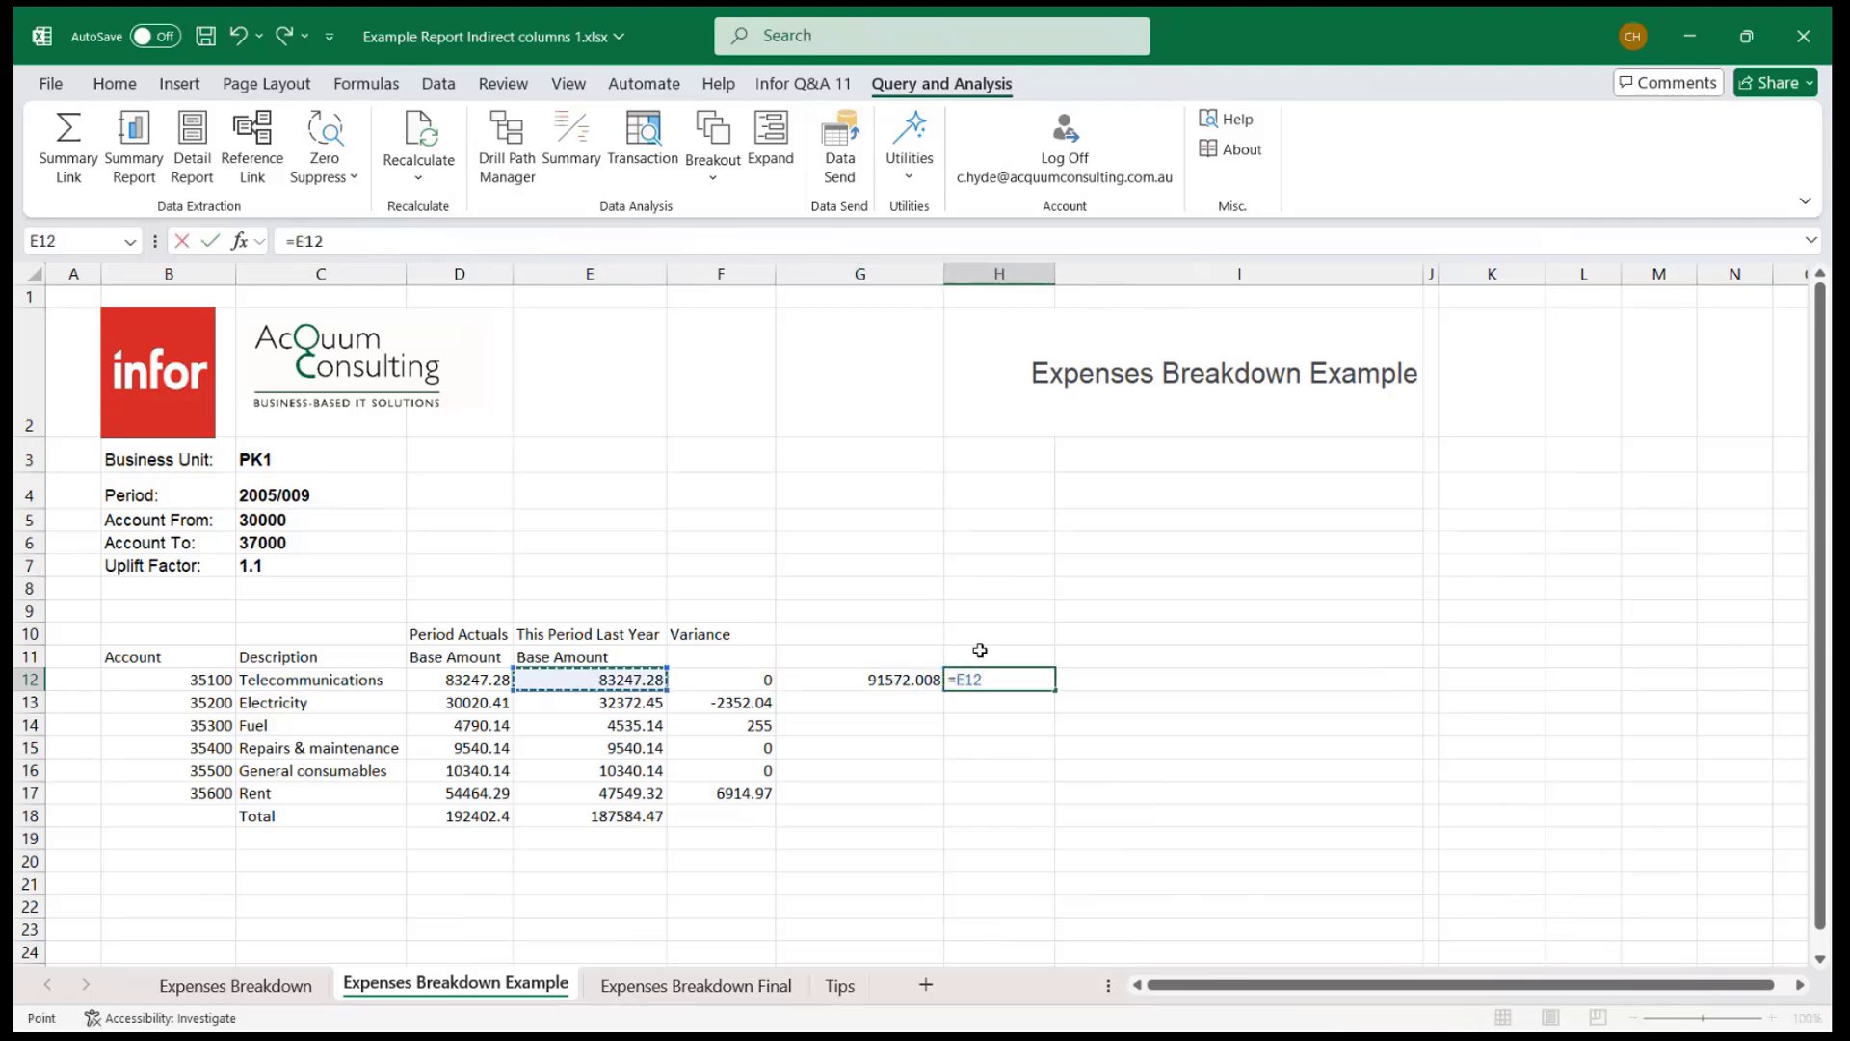
{"action": "type", "text": "*"}
{"action": "left_click", "coordinate": [327, 564]}
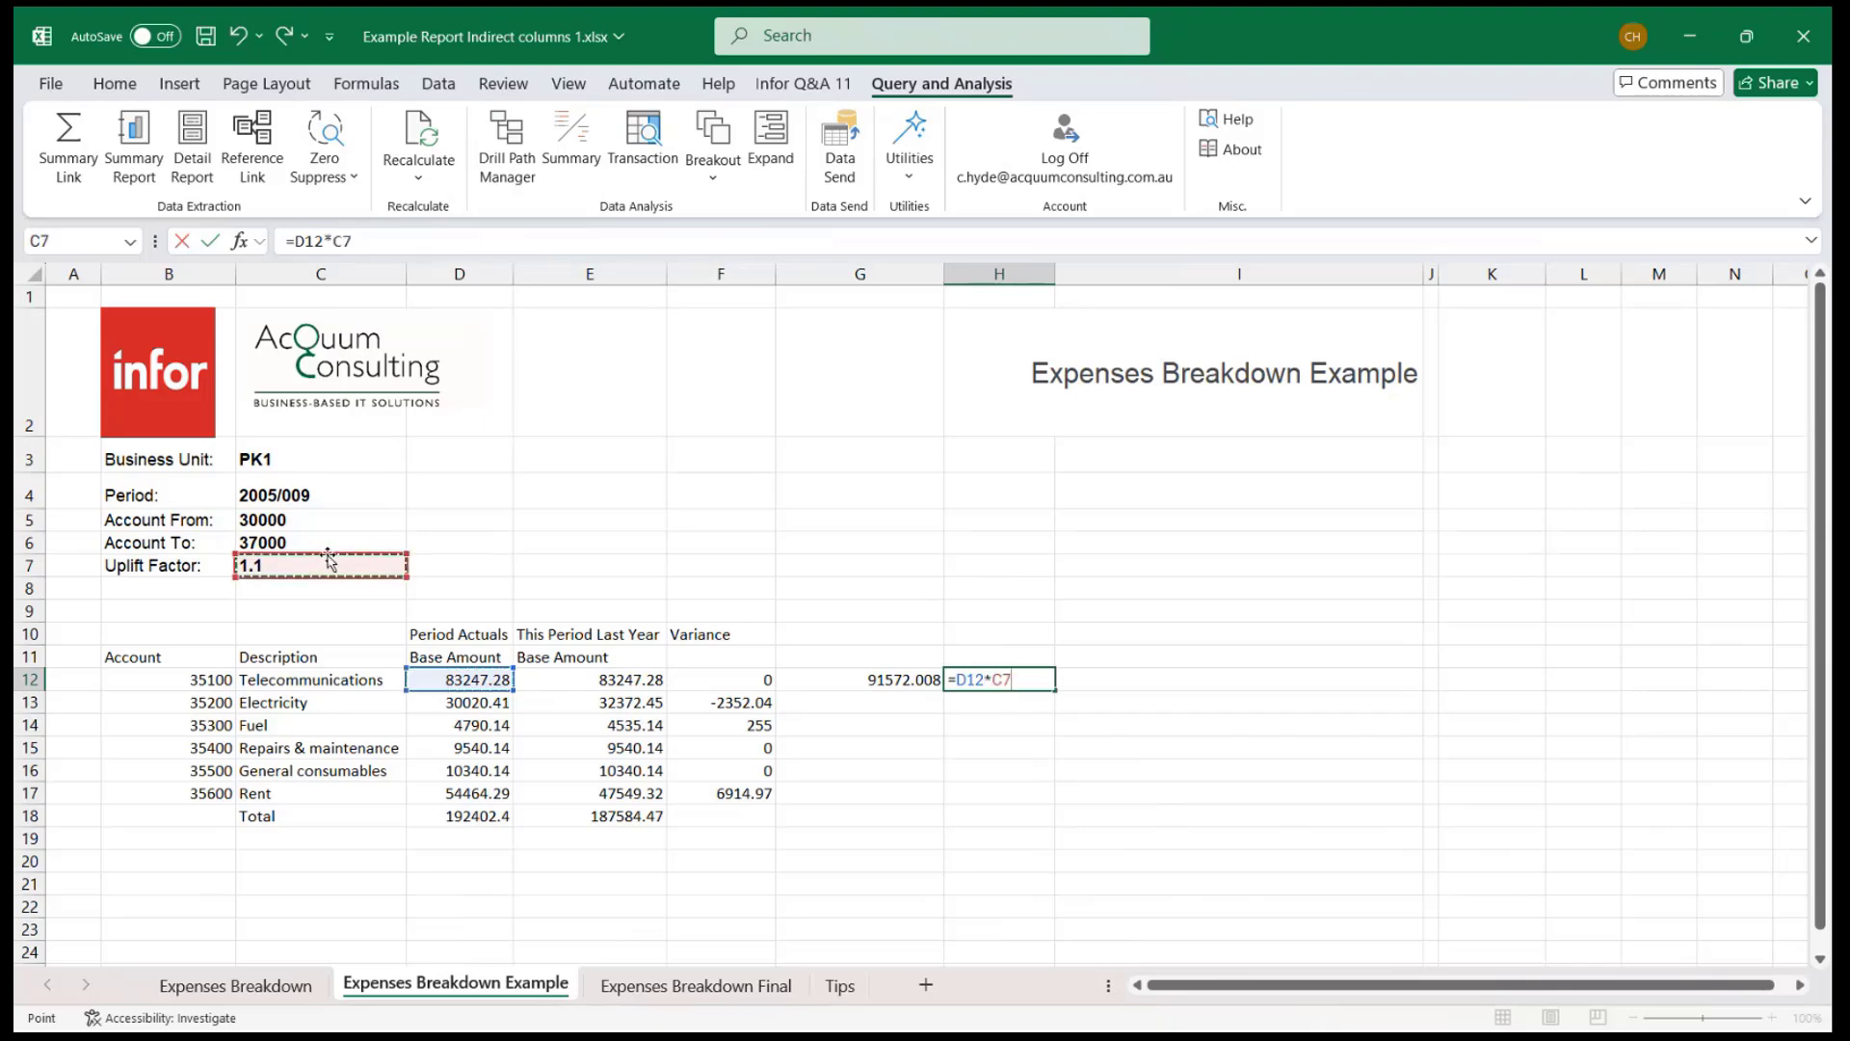
{"action": "key", "text": "Return"}
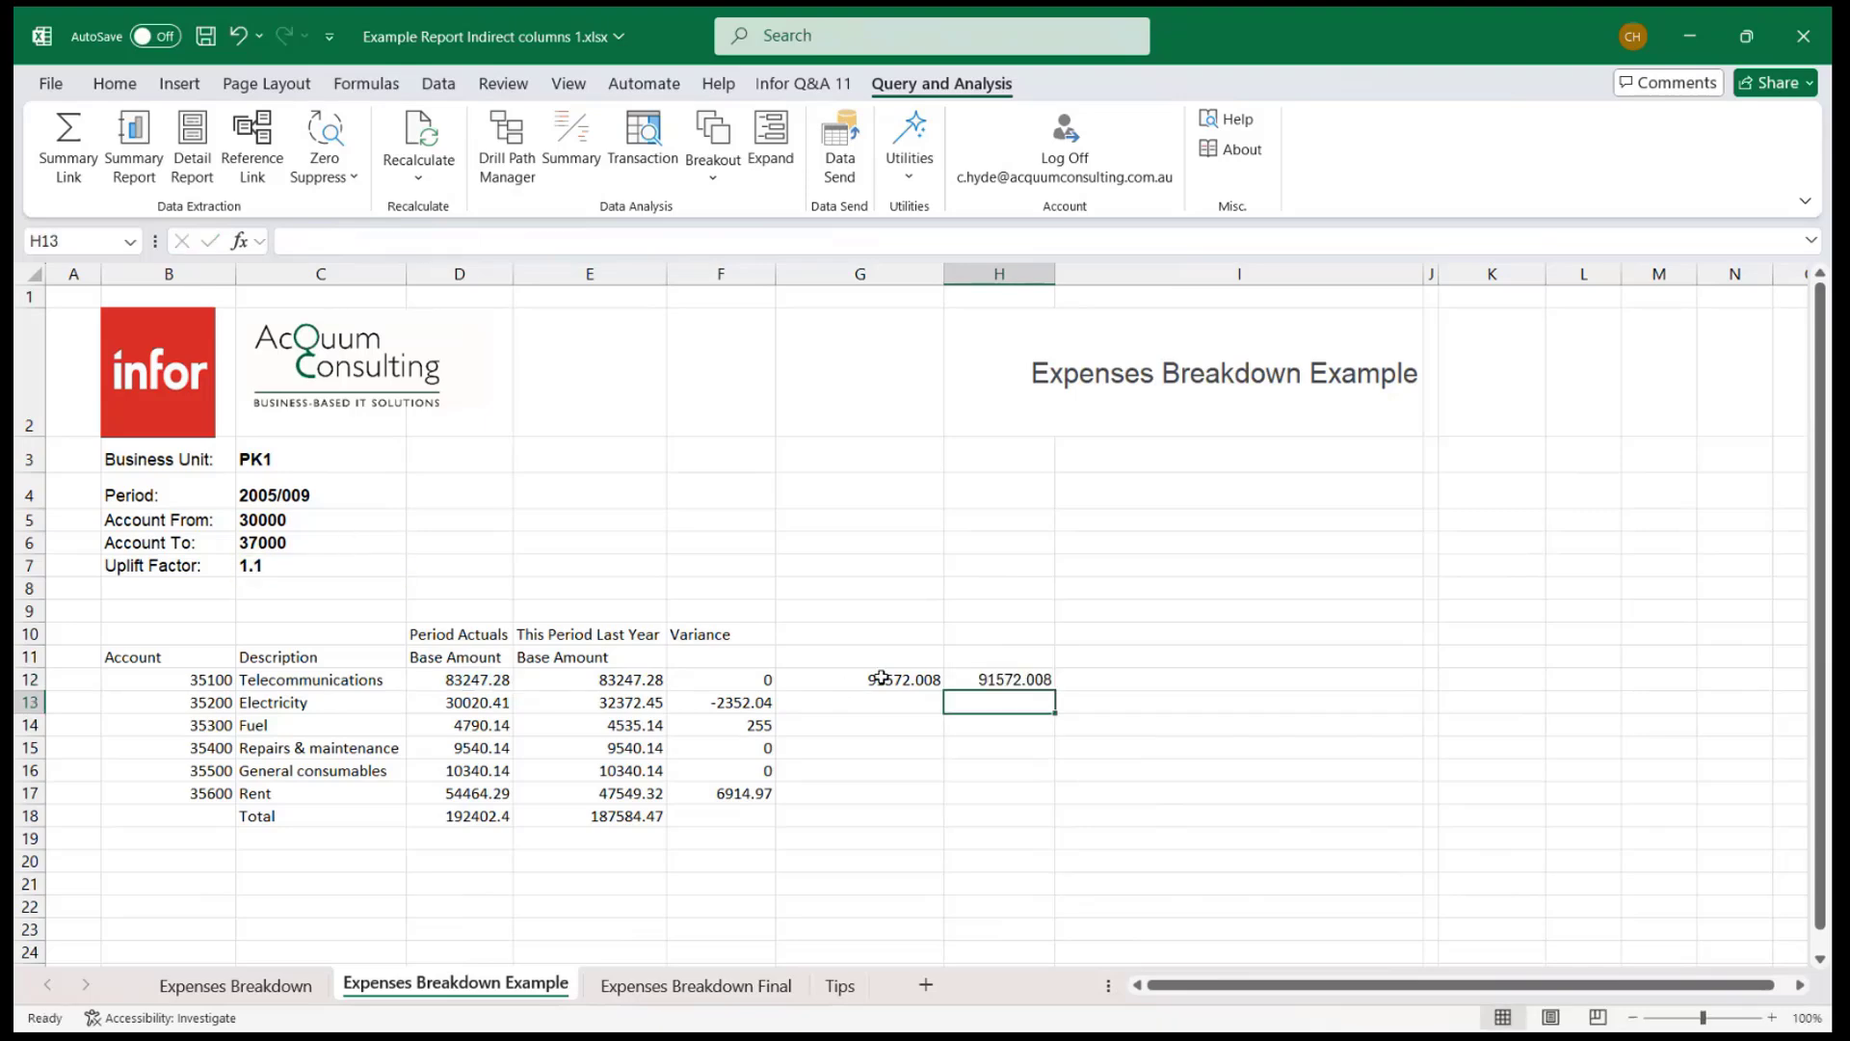
{"action": "left_click", "coordinate": [981, 675]}
{"action": "key", "text": "Delete"}
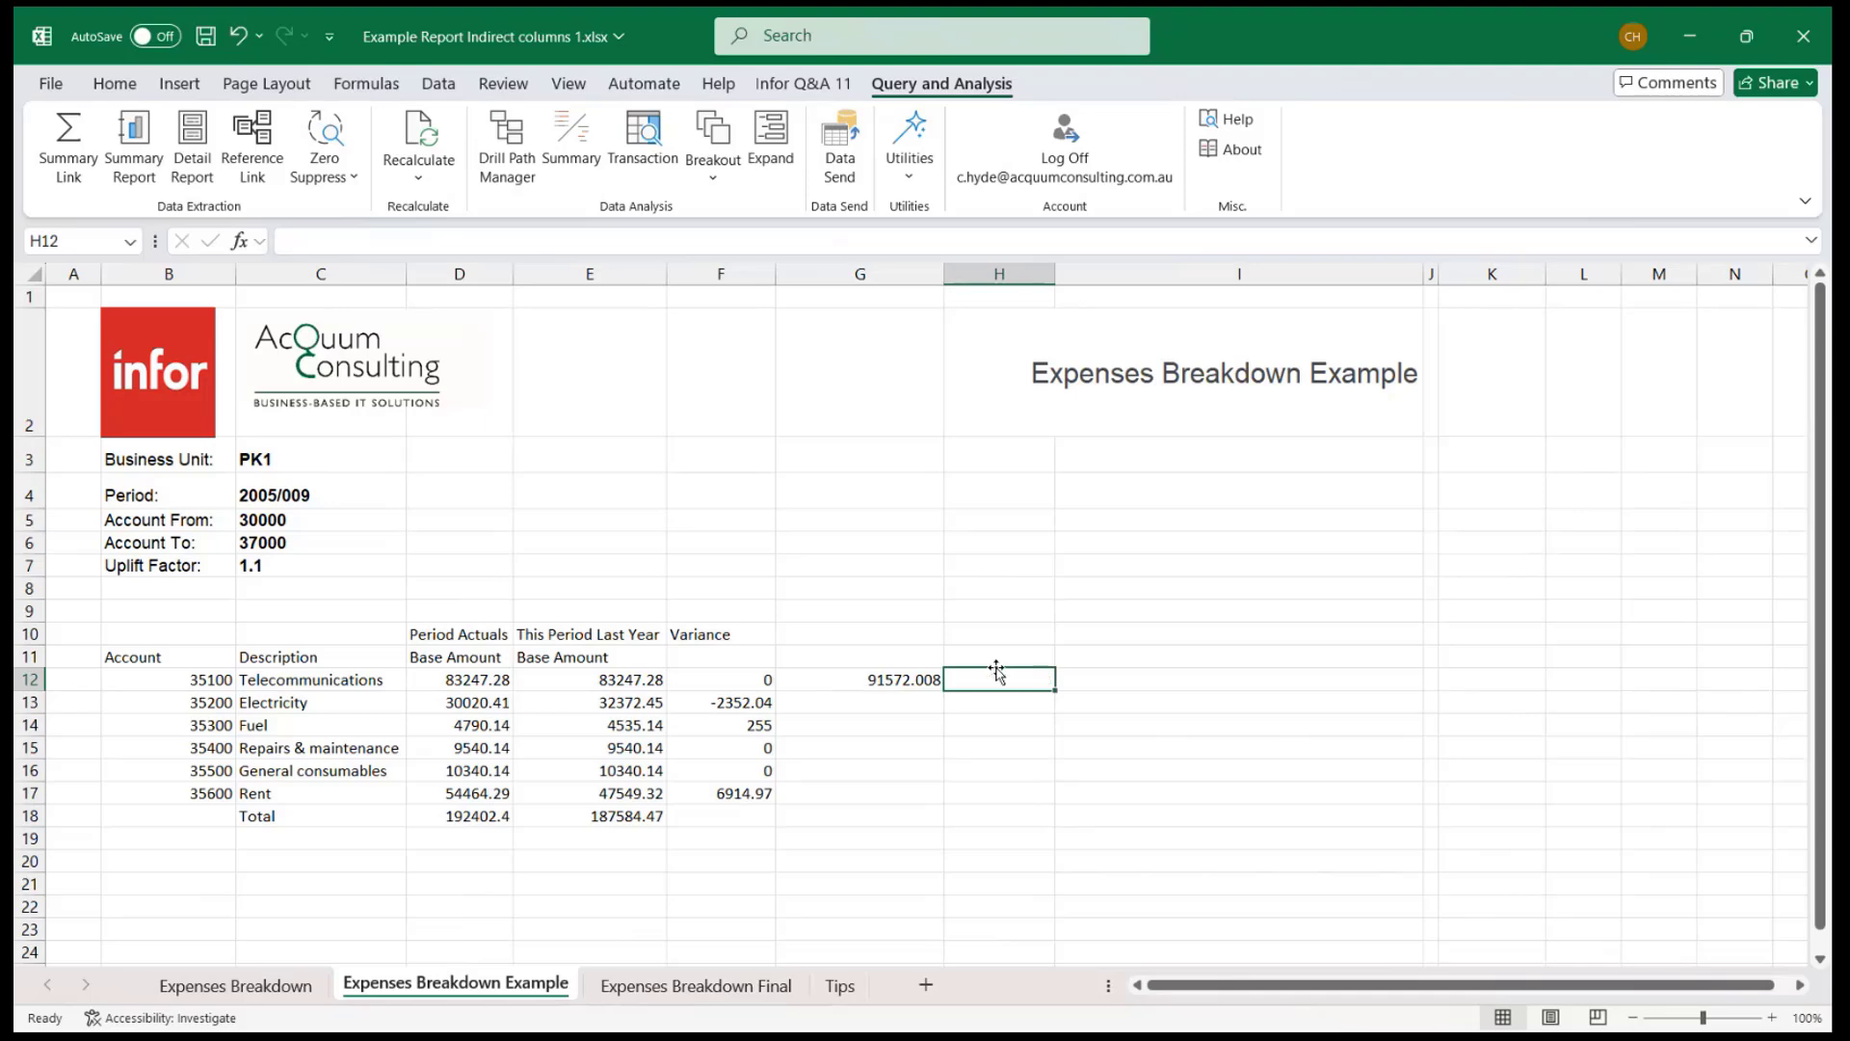
{"action": "left_click", "coordinate": [899, 681]}
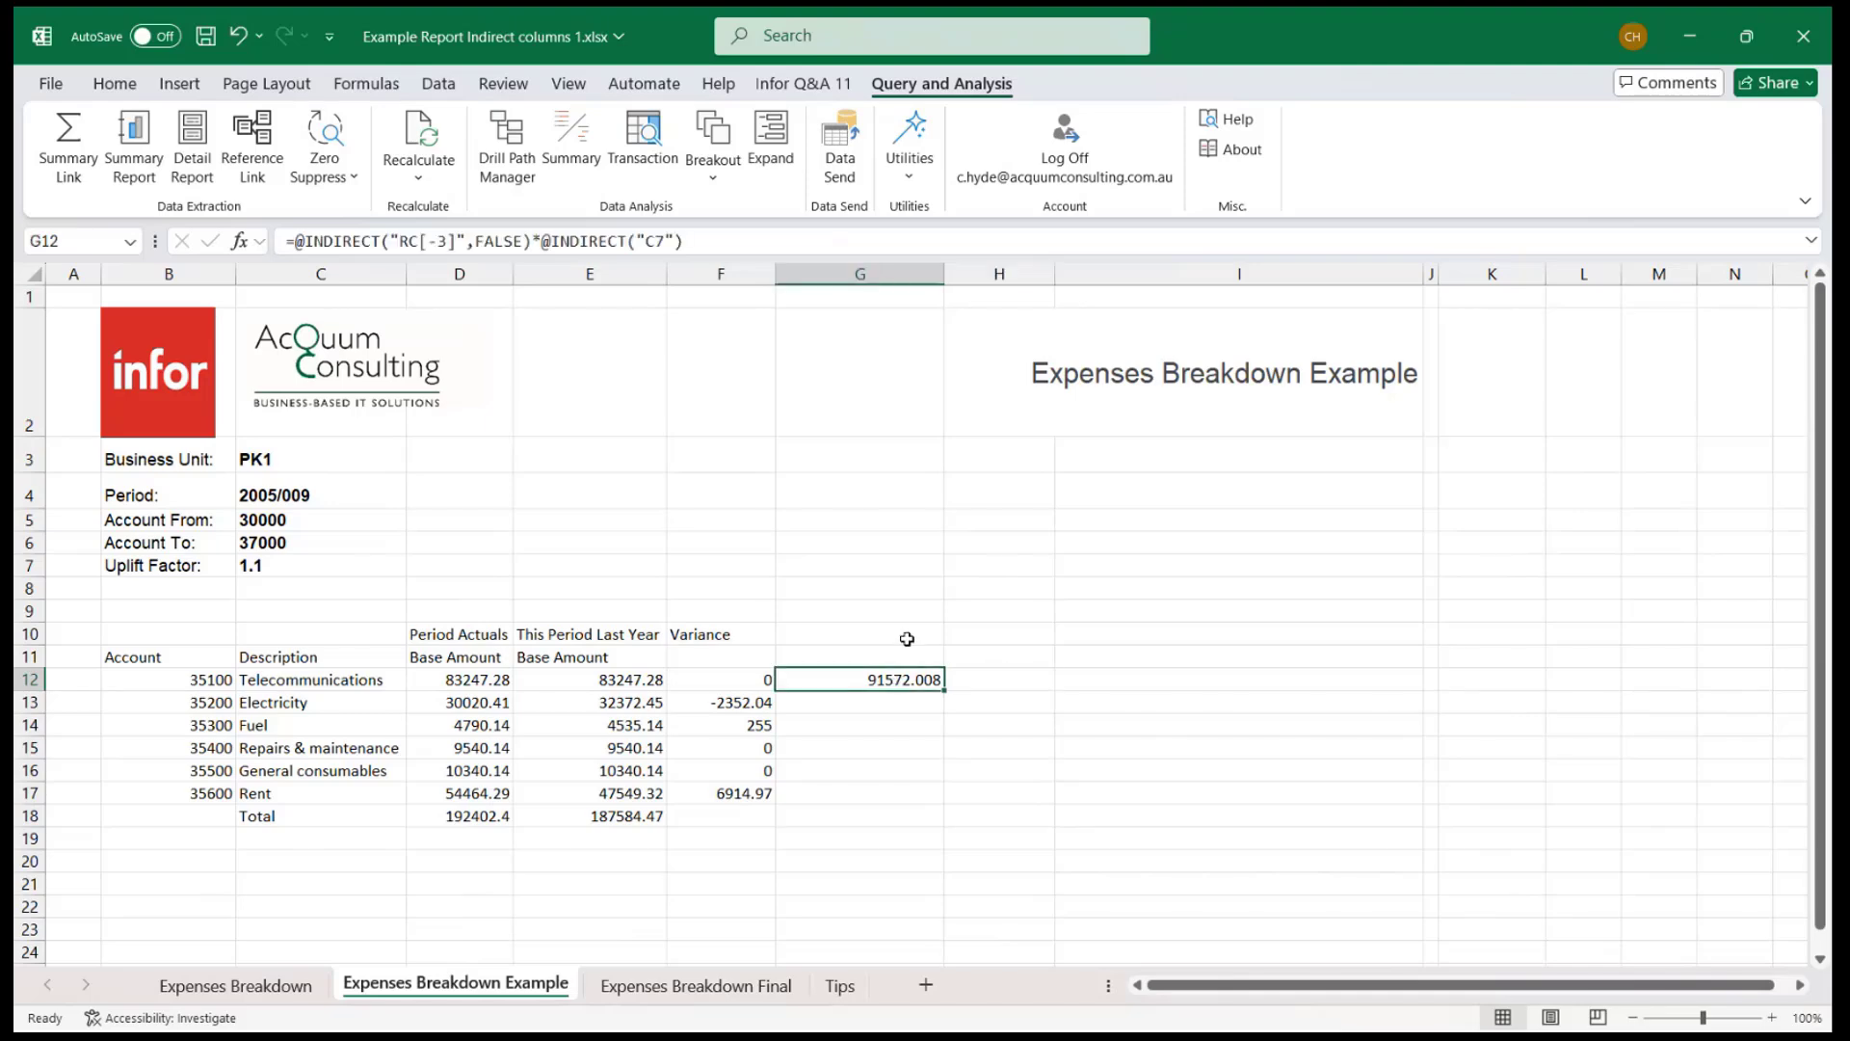
{"action": "left_click_drag", "start_coordinate": [699, 240], "coordinate": [287, 239]}
{"action": "key", "text": "ctrl+c"}
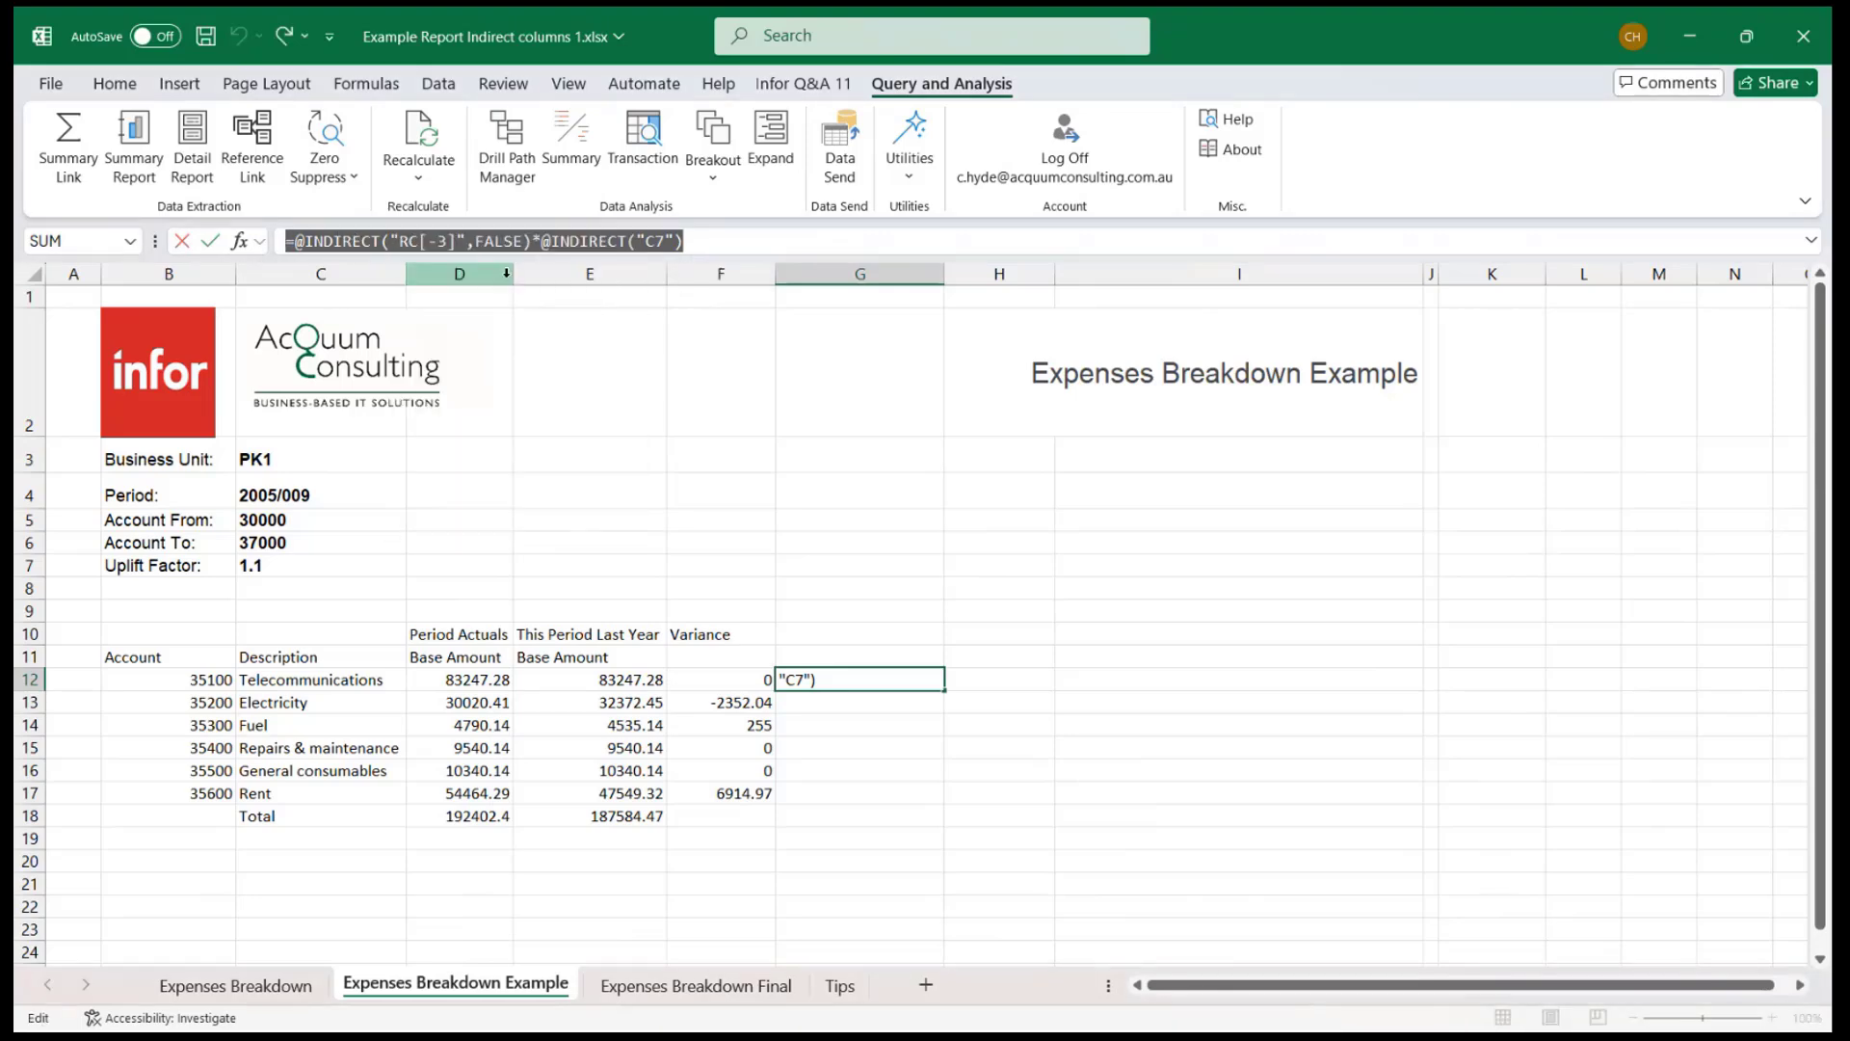
{"action": "key", "text": "alt+Tab"}
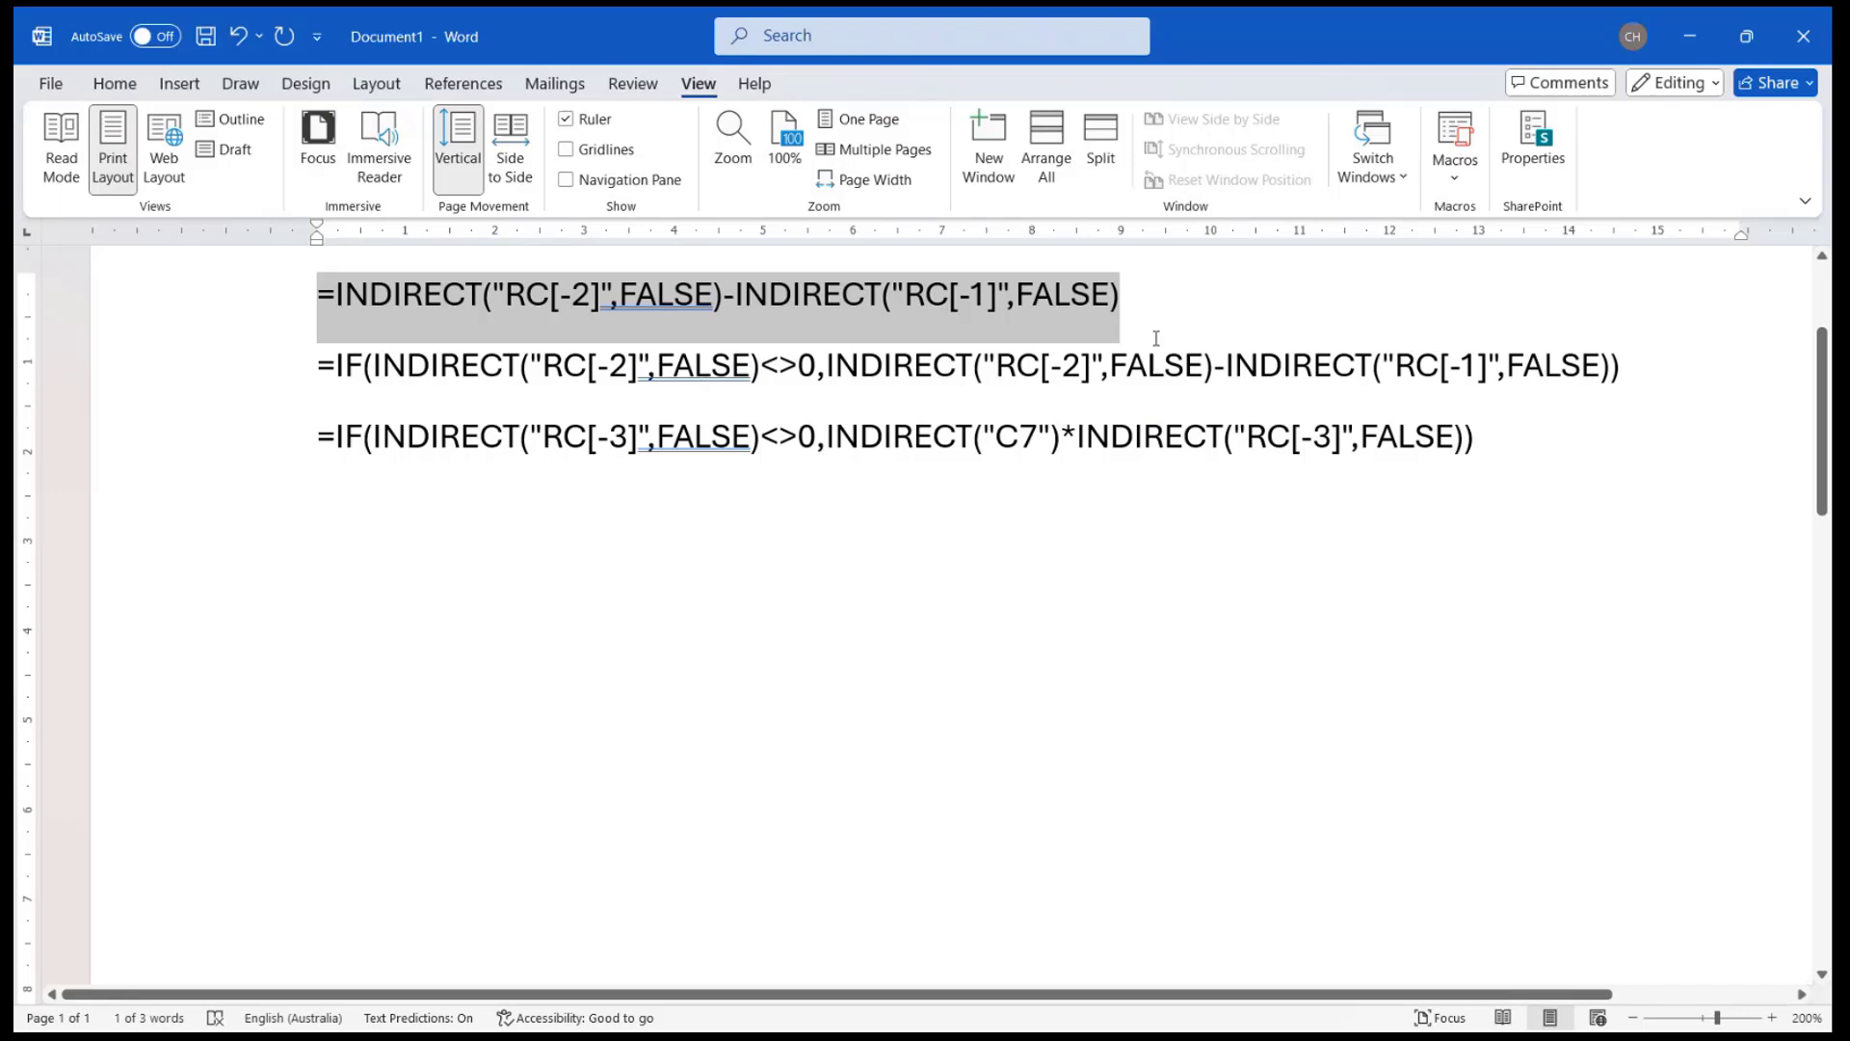
{"action": "left_click", "coordinate": [1161, 290]}
{"action": "key", "text": "Return"}
{"action": "key", "text": "Return"}
{"action": "key", "text": "ctrl+v"}
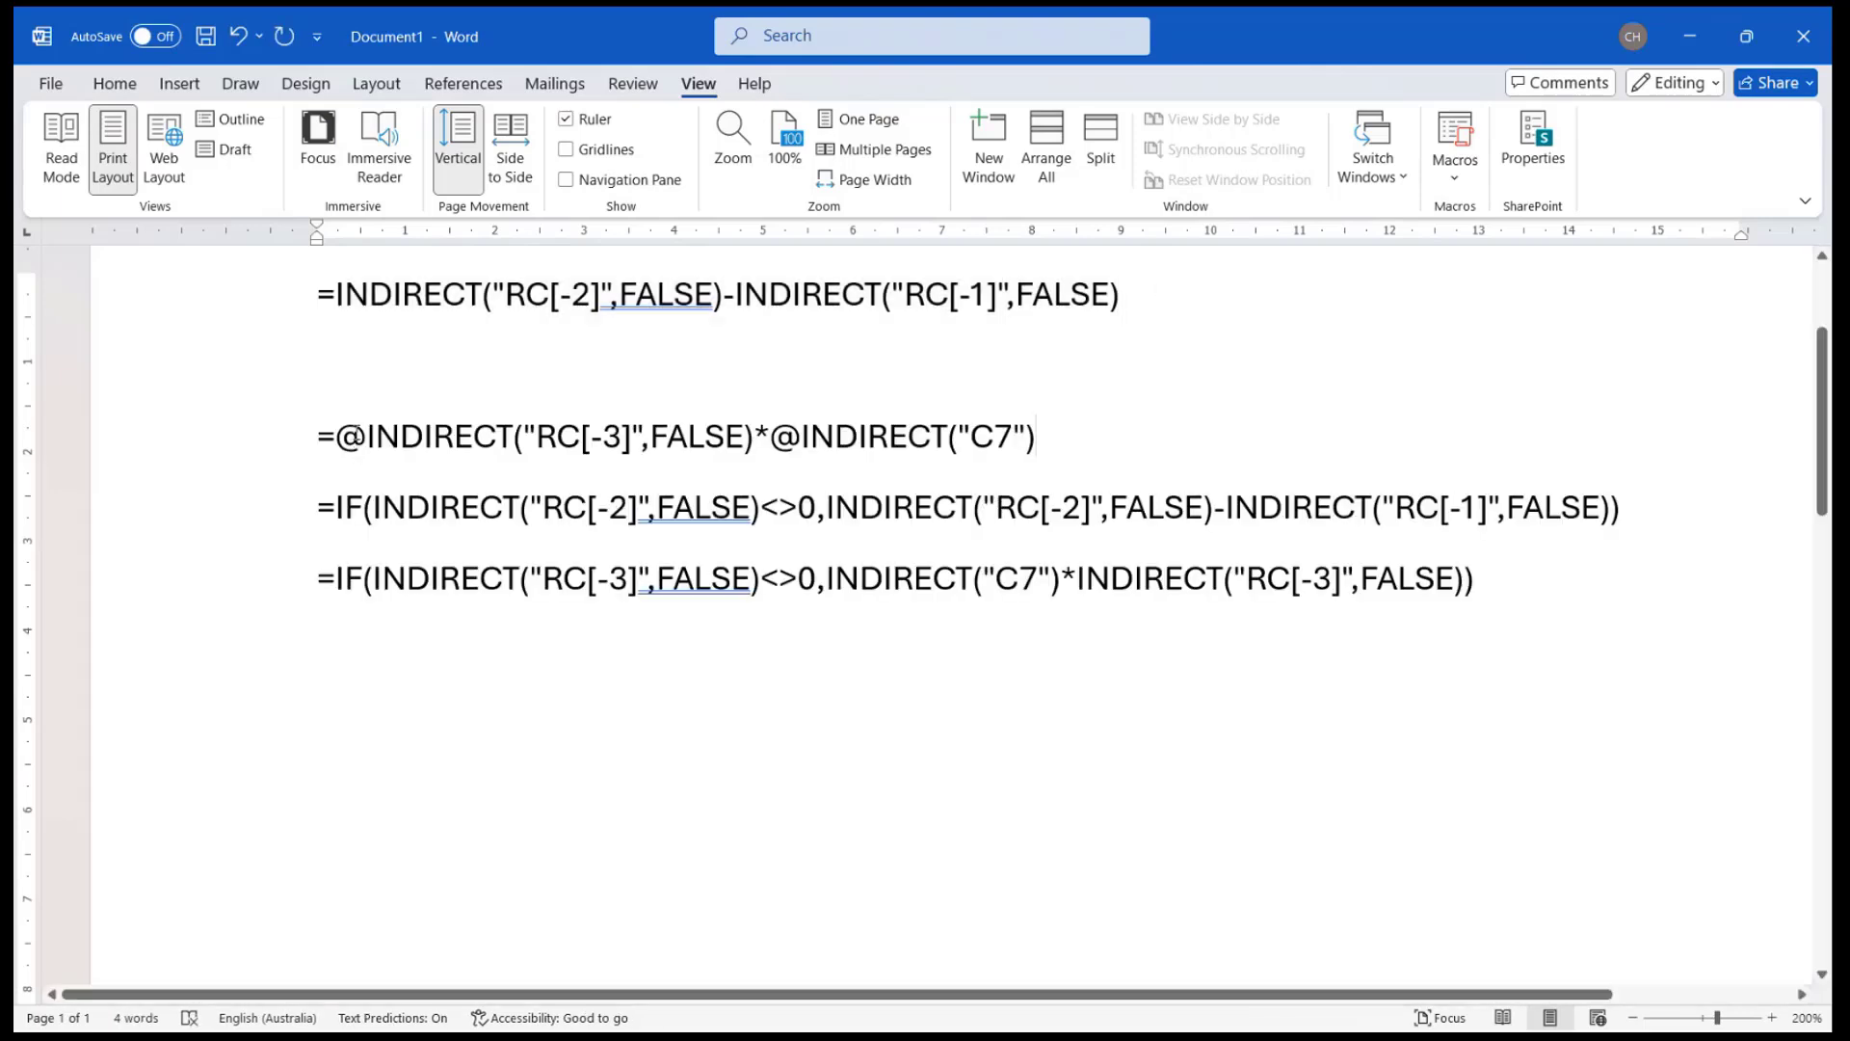
Switch back to Excel, reopen the summary report in B10 for editing, and select header cell F1 beside Variance in the designer.
{"action": "key", "text": "alt+Tab"}
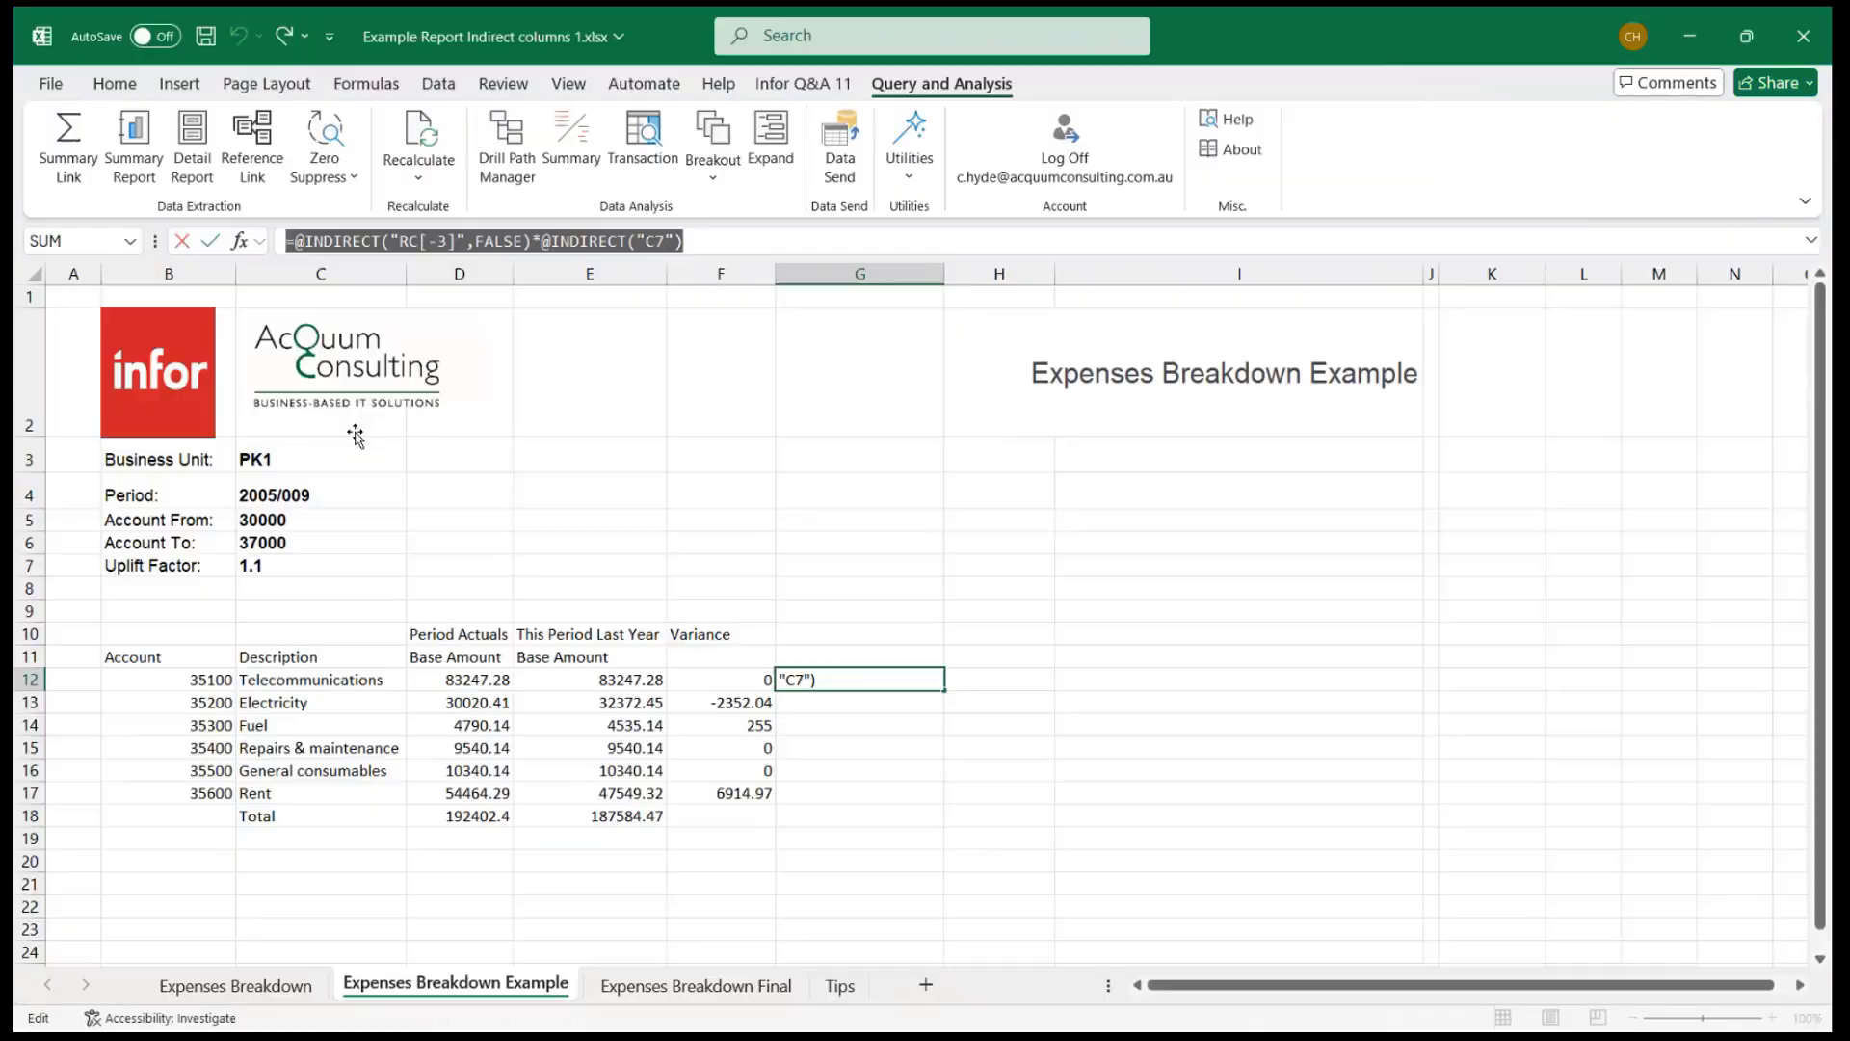
{"action": "key", "text": "Escape"}
{"action": "left_click", "coordinate": [159, 639]}
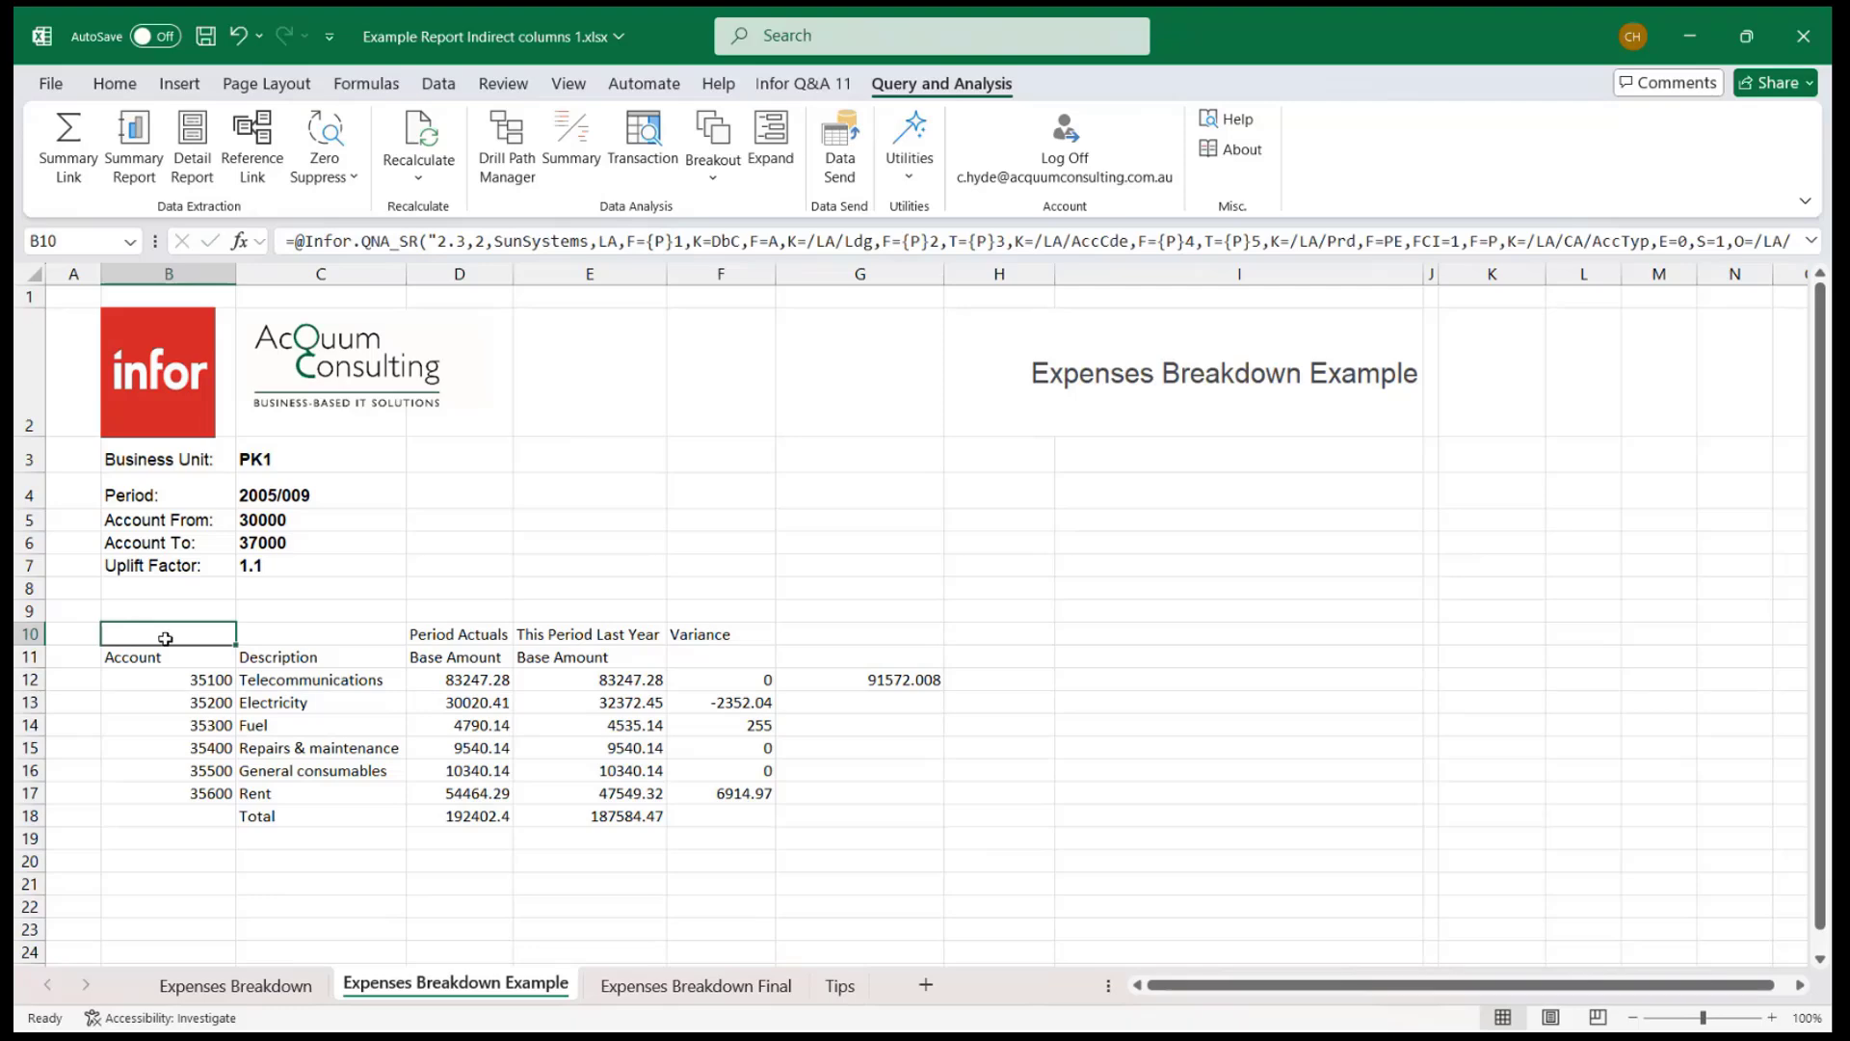
{"action": "double_click", "coordinate": [166, 638]}
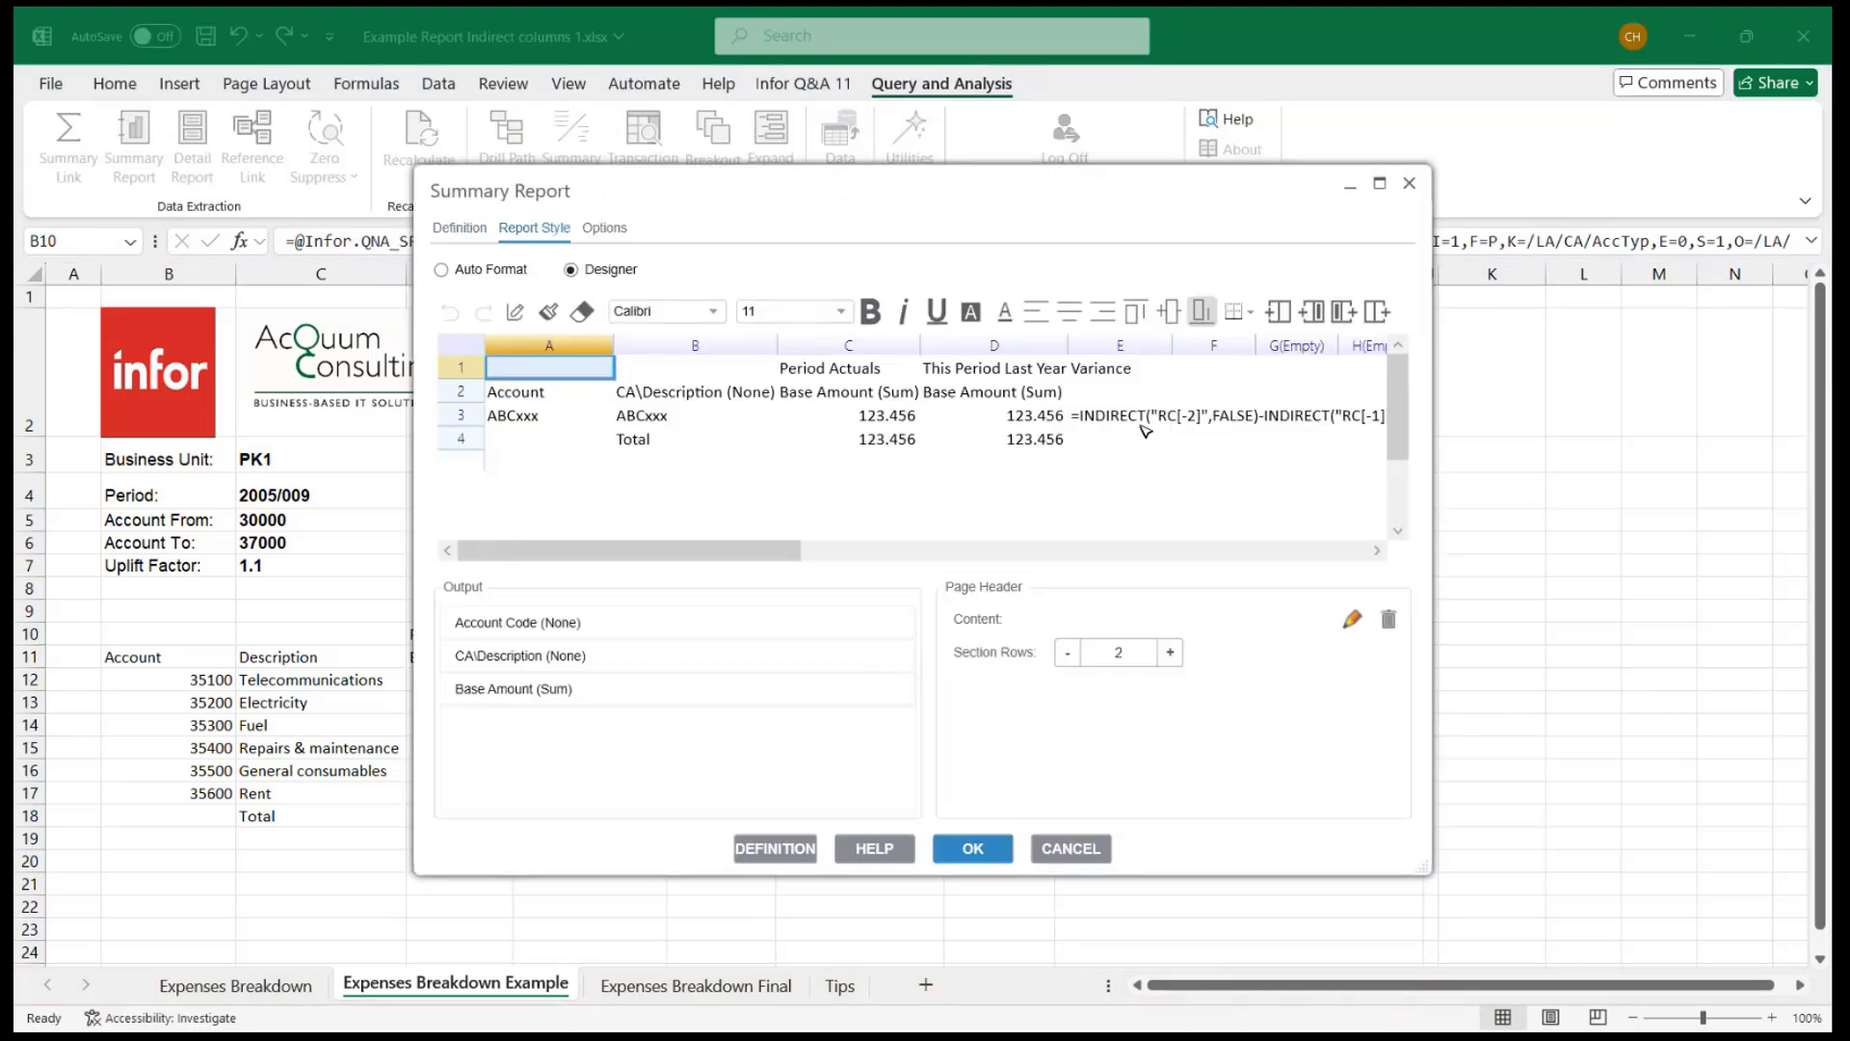
{"action": "left_click", "coordinate": [1213, 370]}
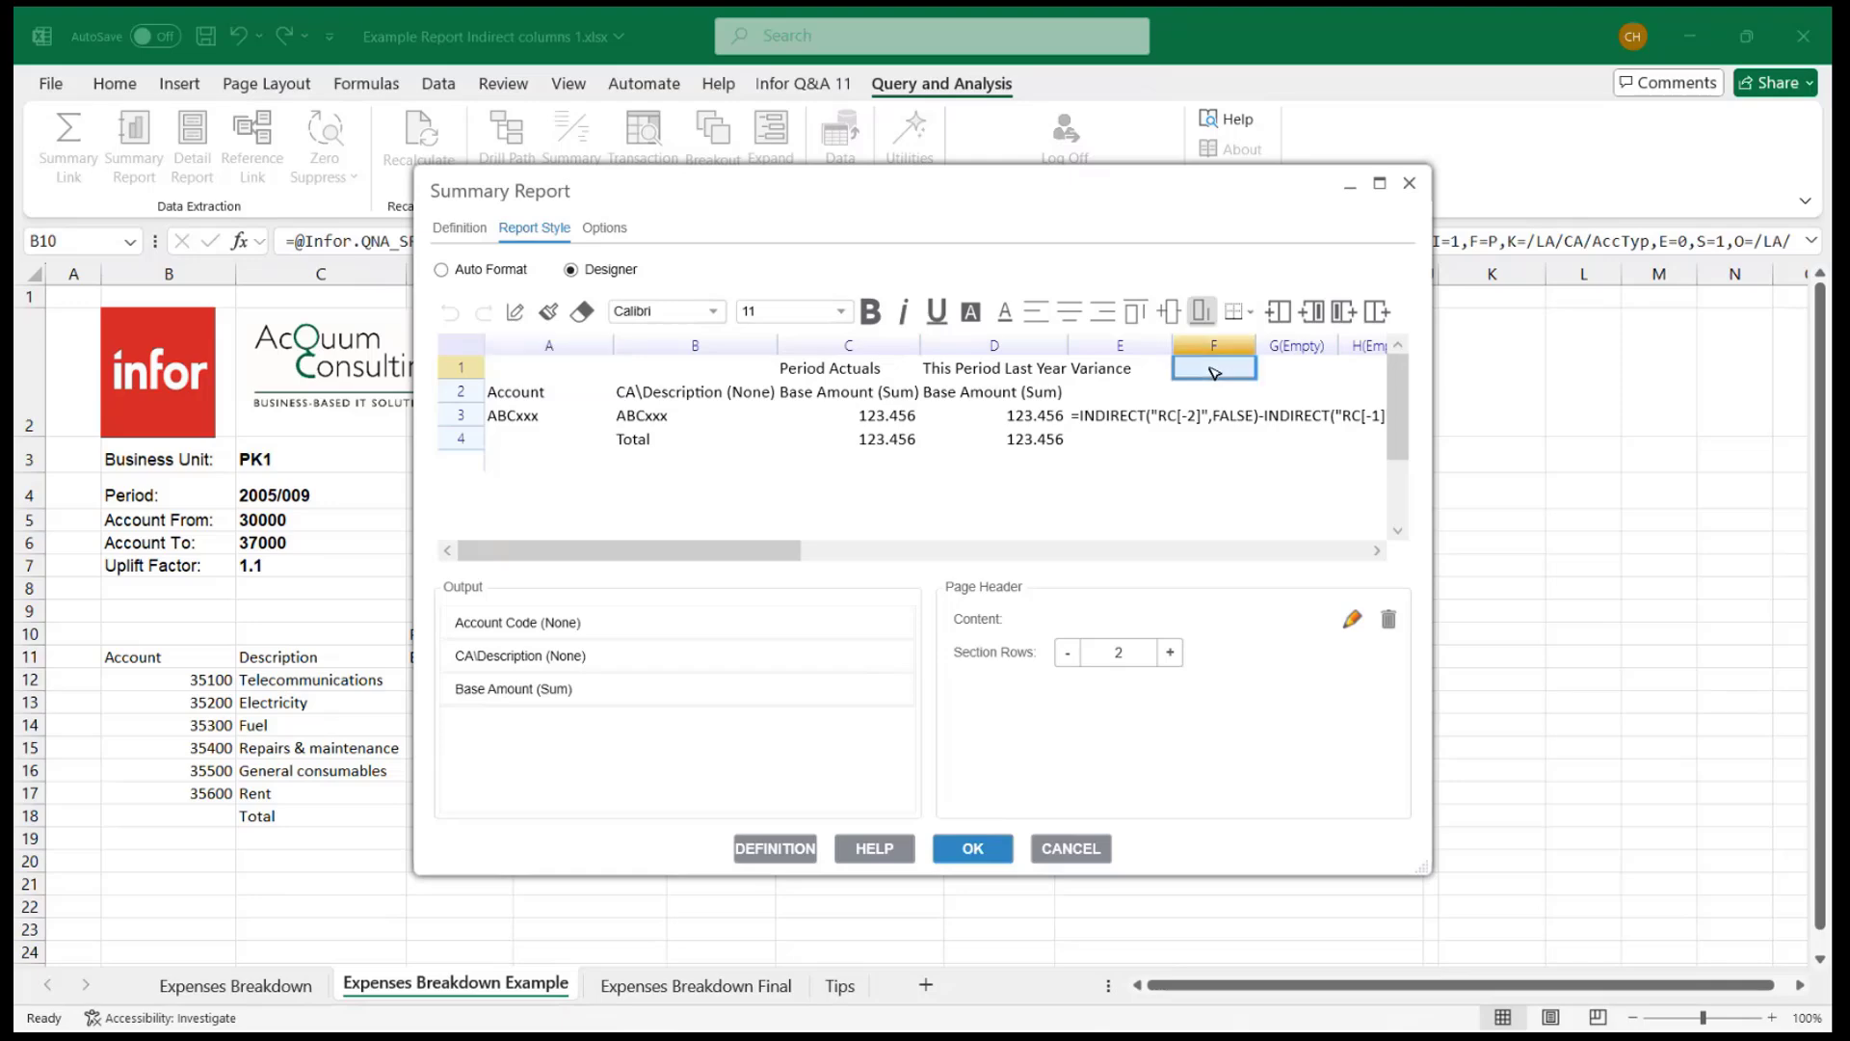
Give header cell F1 in the report designer the custom content "Est Next Year".
{"action": "double_click", "coordinate": [1213, 371]}
{"action": "left_click", "coordinate": [771, 546]}
{"action": "type", "text": "Est"}
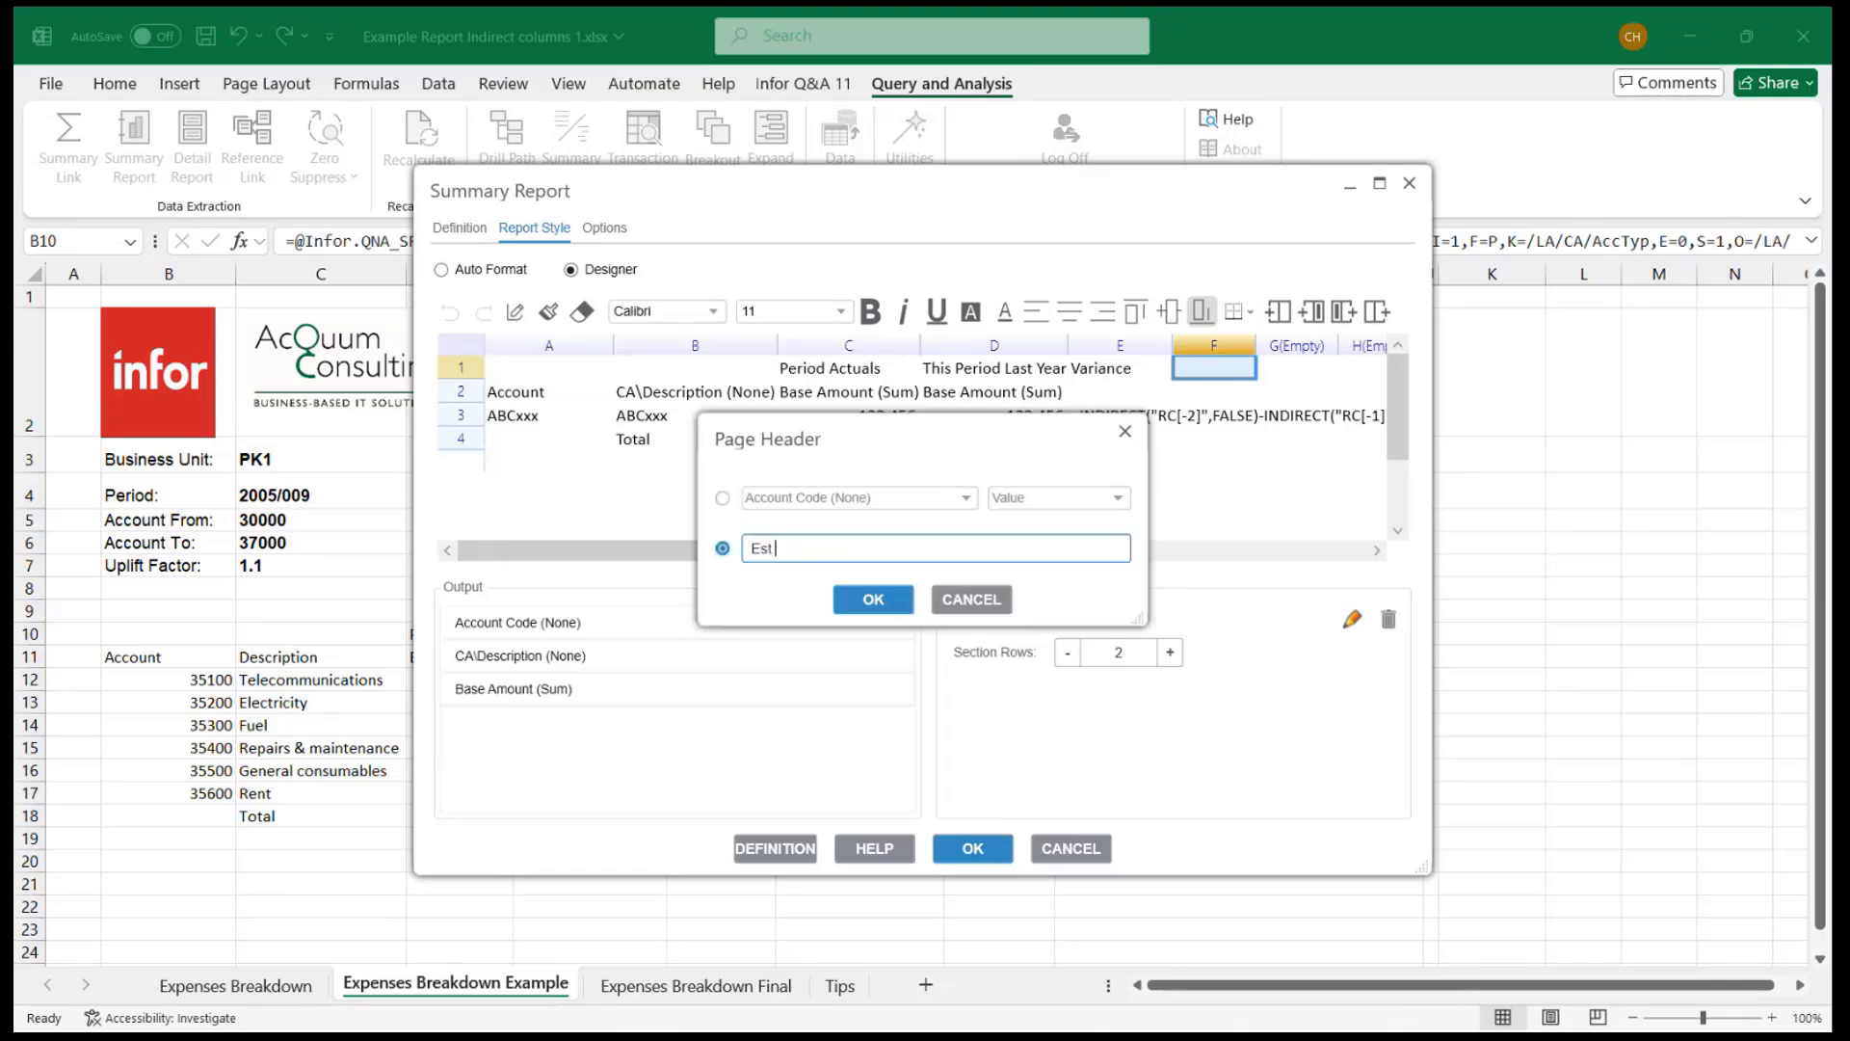
{"action": "type", "text": " Next Year"}
{"action": "key", "text": "Return"}
{"action": "left_click", "coordinate": [1206, 416]}
{"action": "double_click", "coordinate": [1207, 421]}
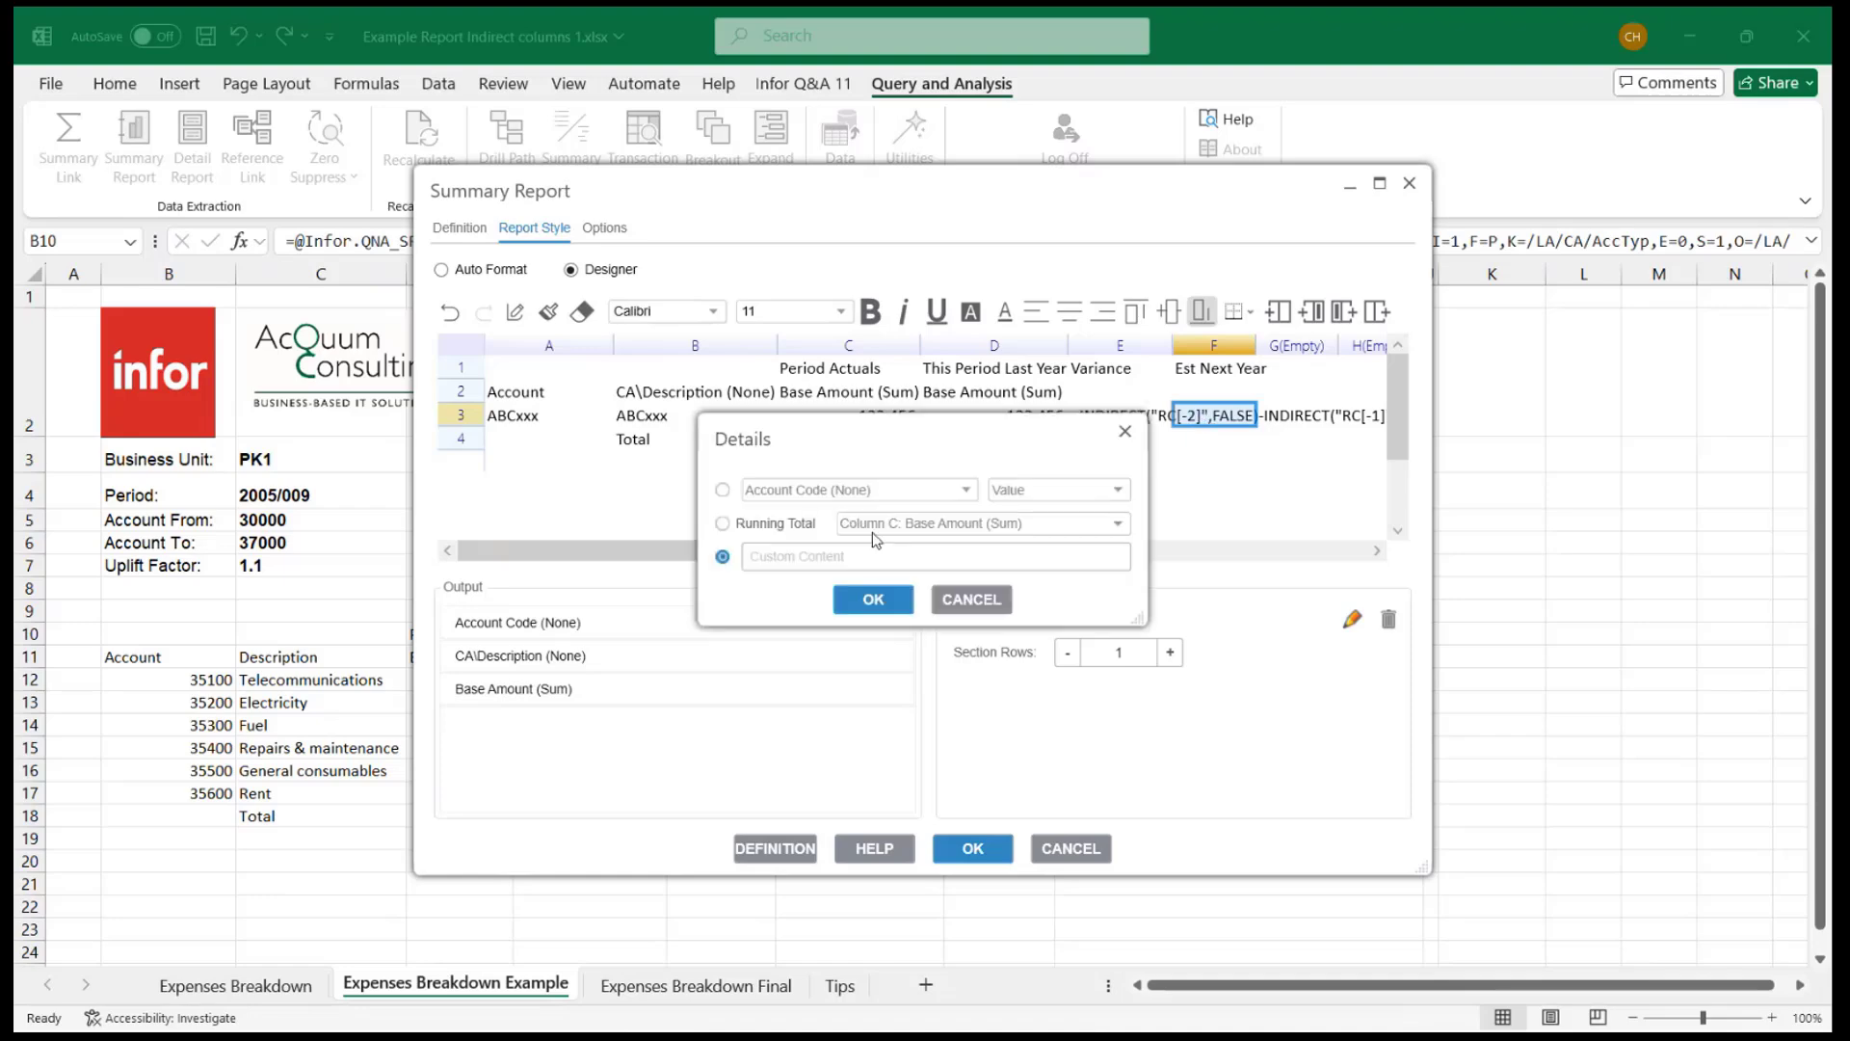
{"action": "left_click", "coordinate": [820, 557]}
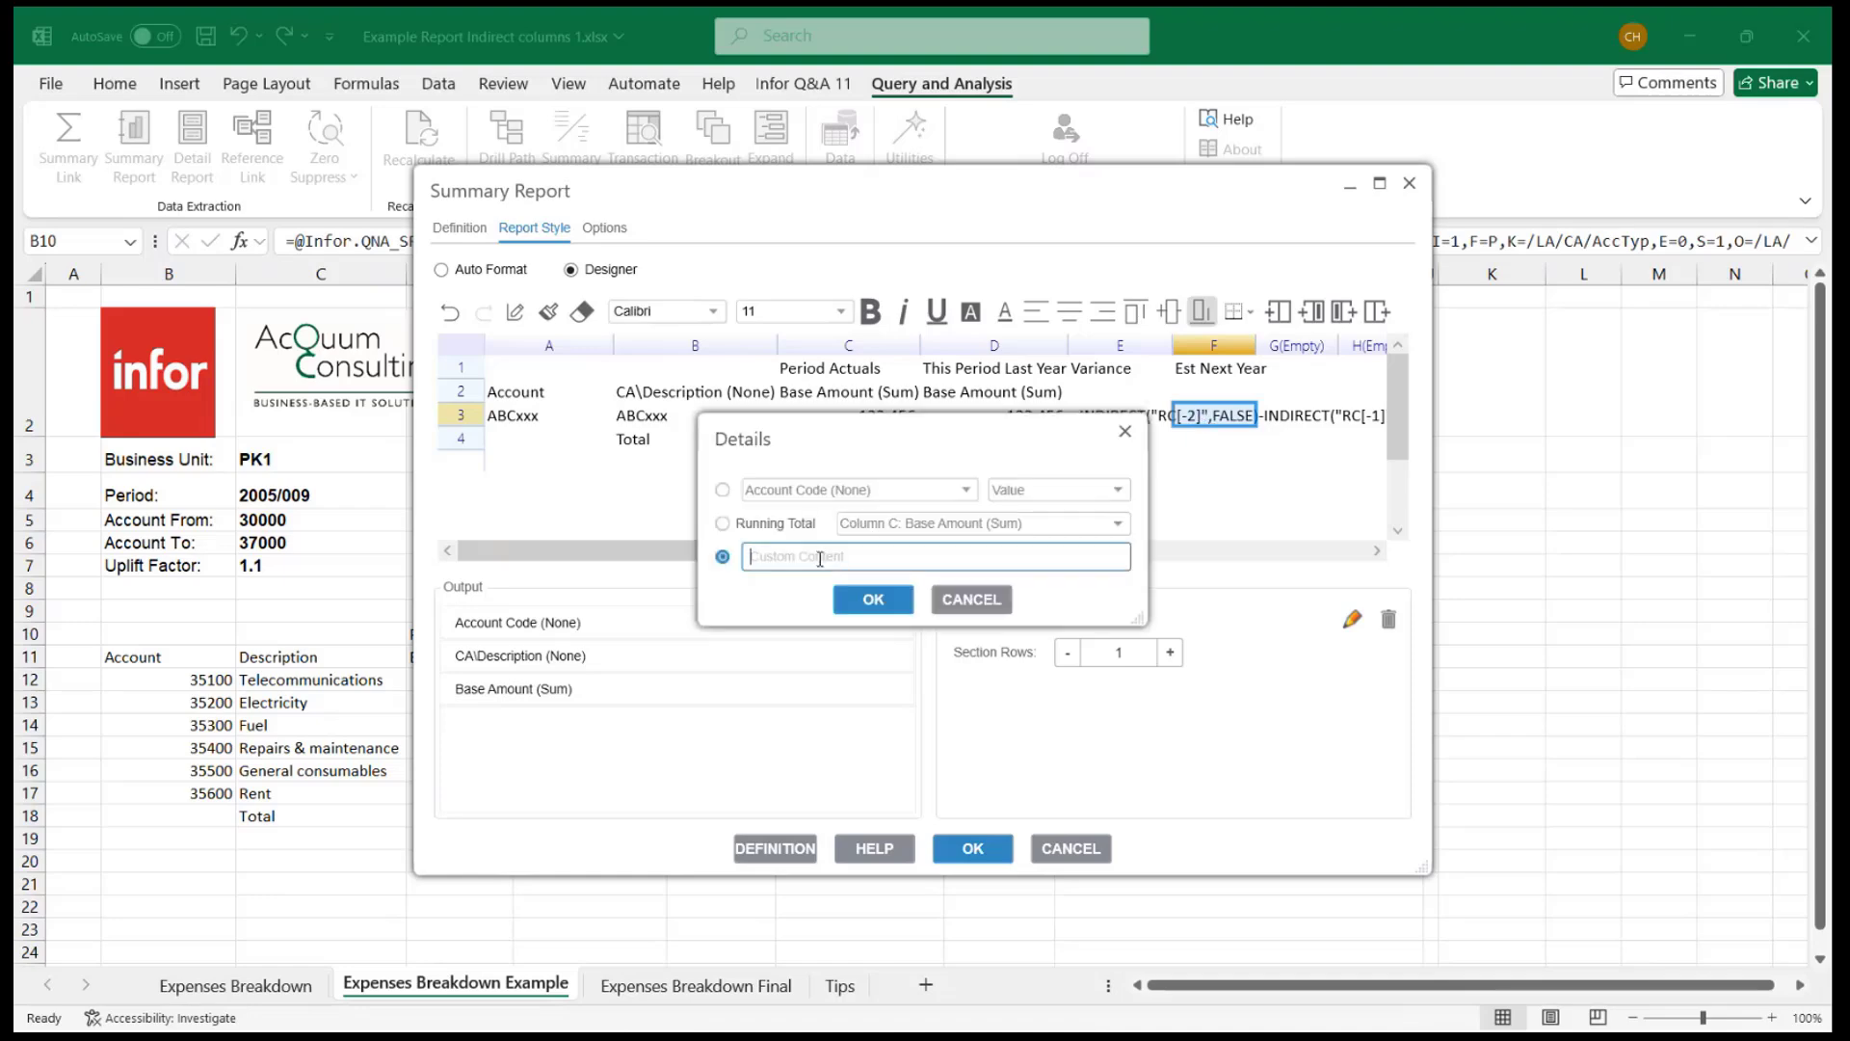
{"action": "key", "text": "alt+Tab"}
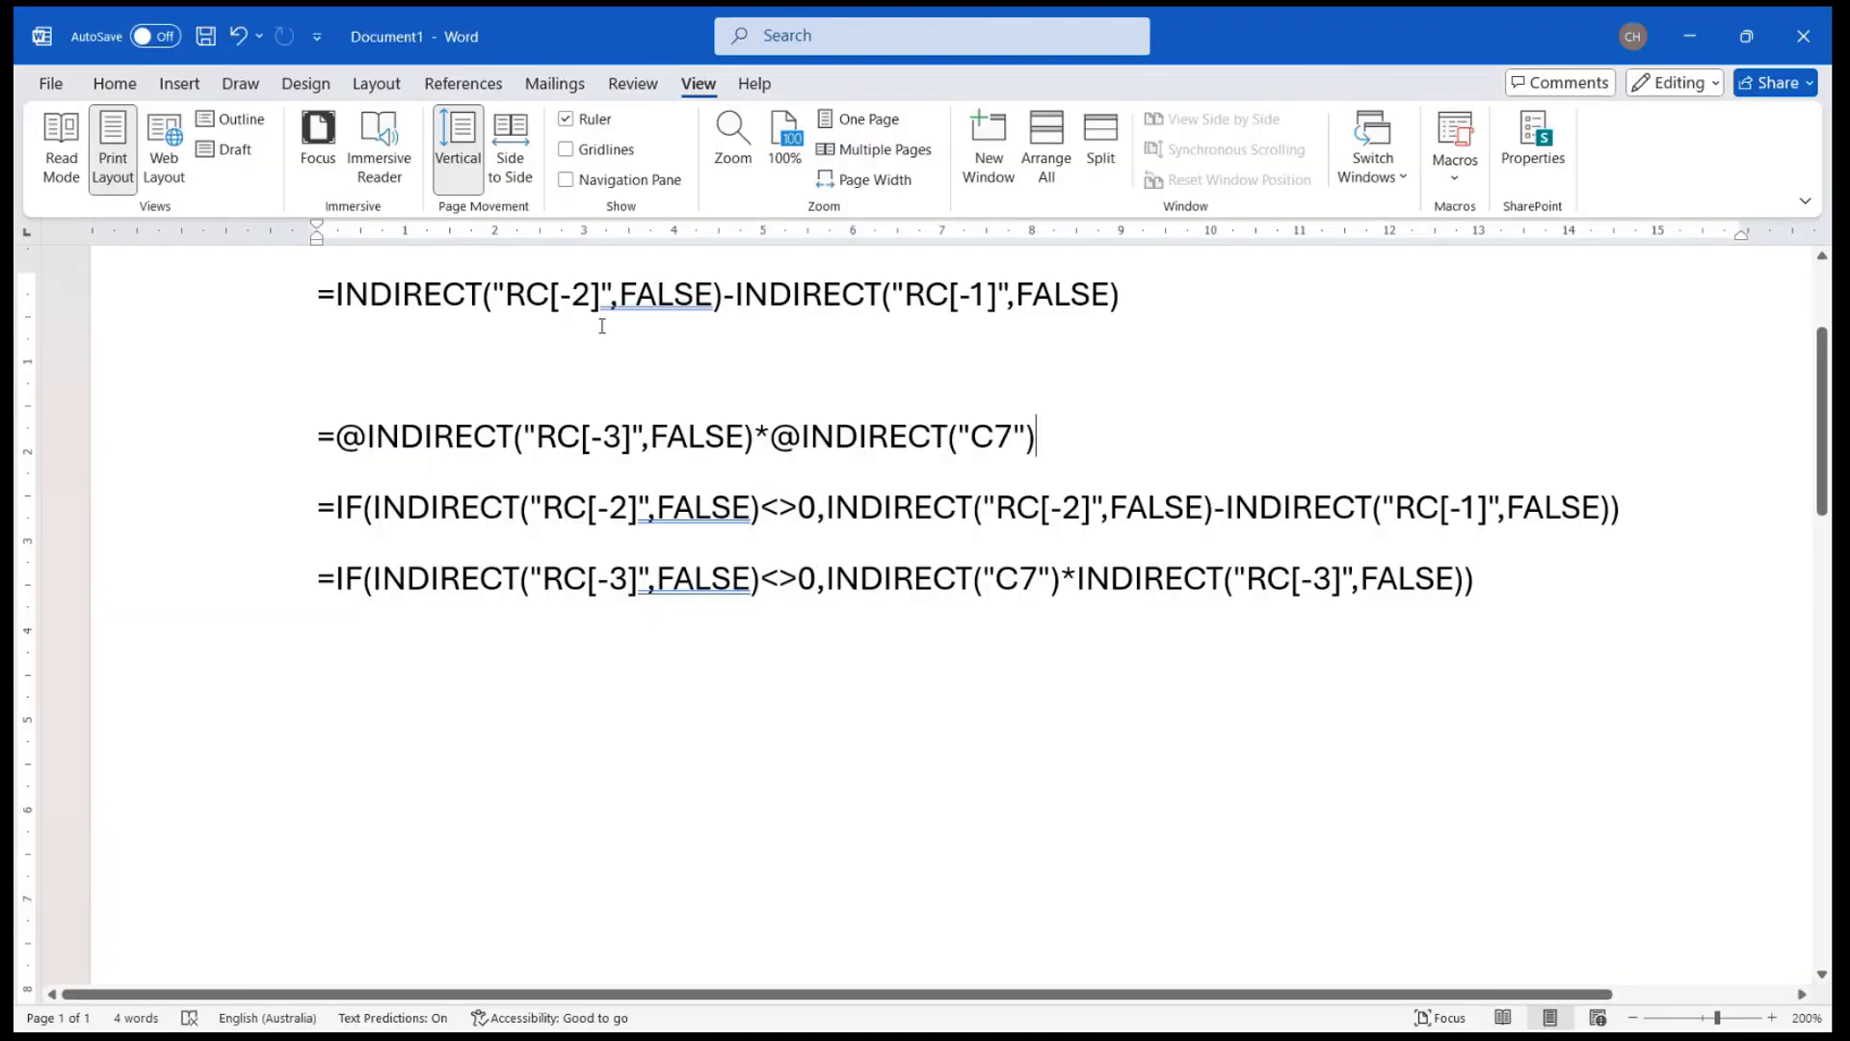
{"action": "left_click_drag", "start_coordinate": [312, 445], "coordinate": [1037, 437]}
{"action": "key", "text": "ctrl+c"}
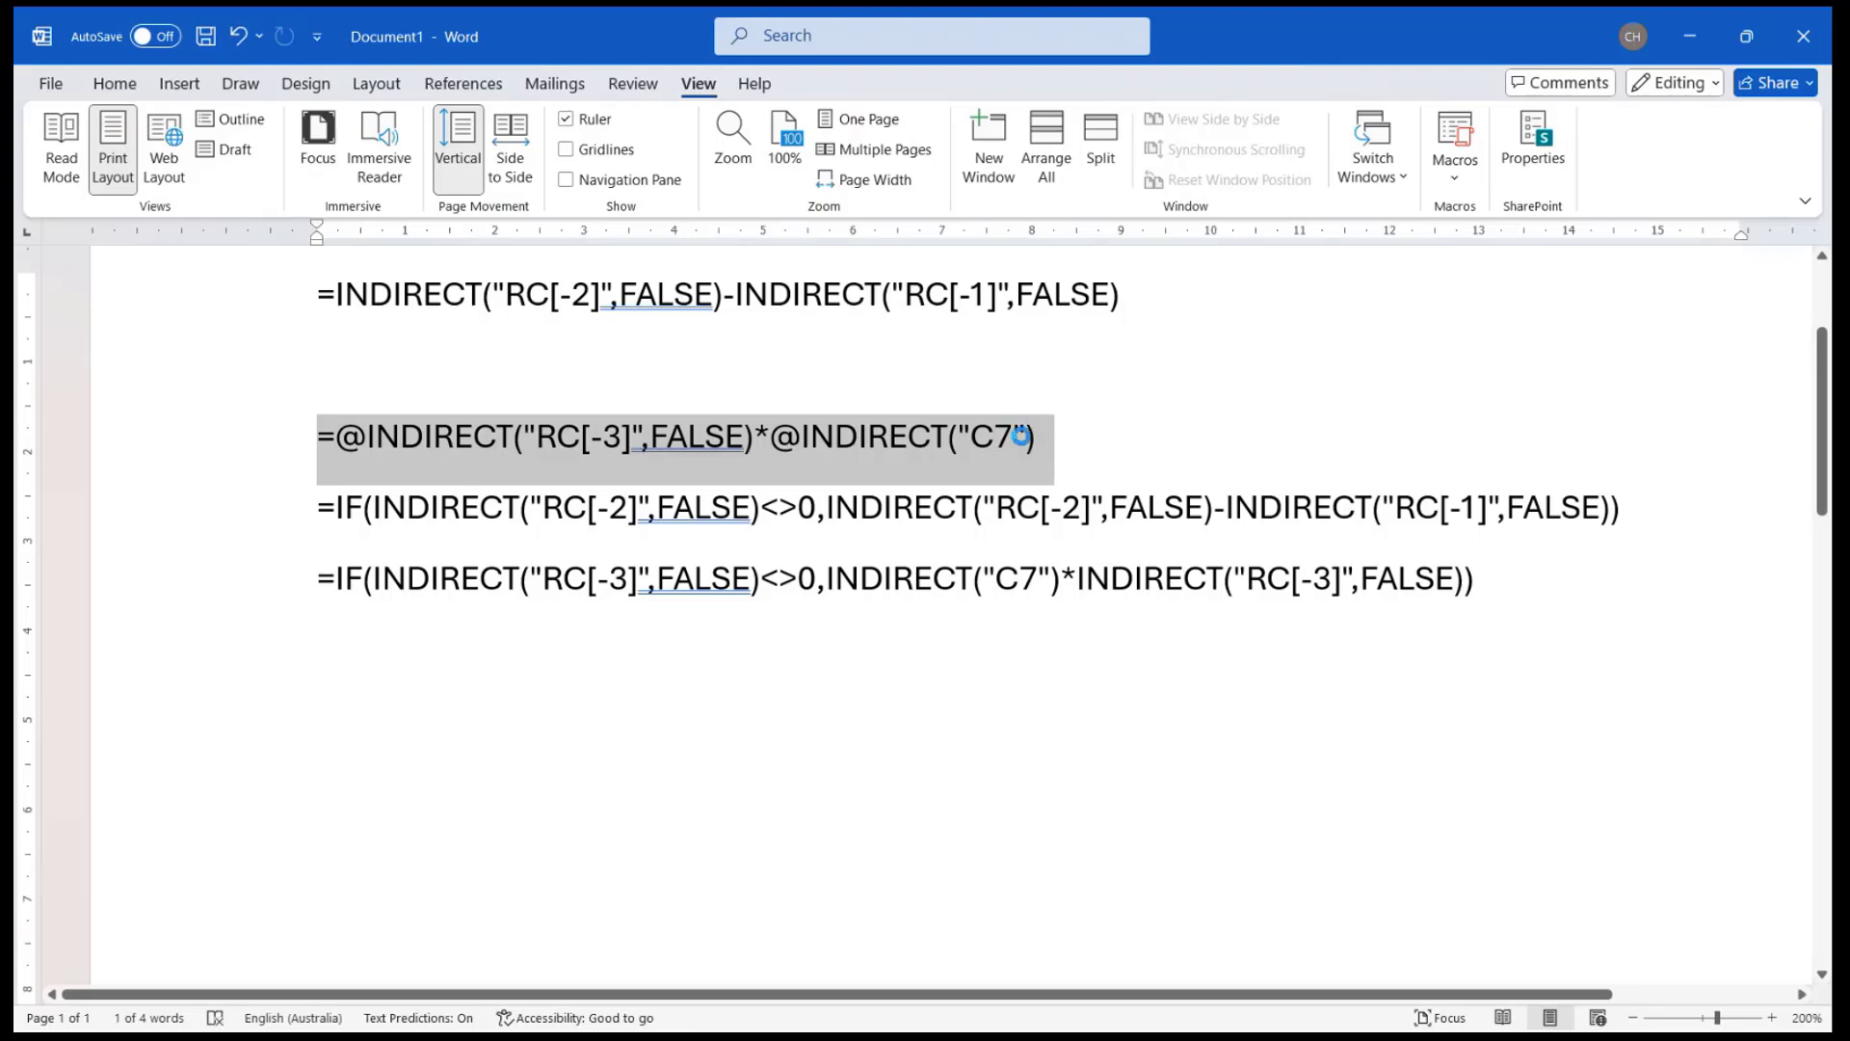
Return to Excel, paste the copied uplift formula as F3's custom content, apply the report design, and check the formula in G12.
{"action": "key", "text": "alt+Tab"}
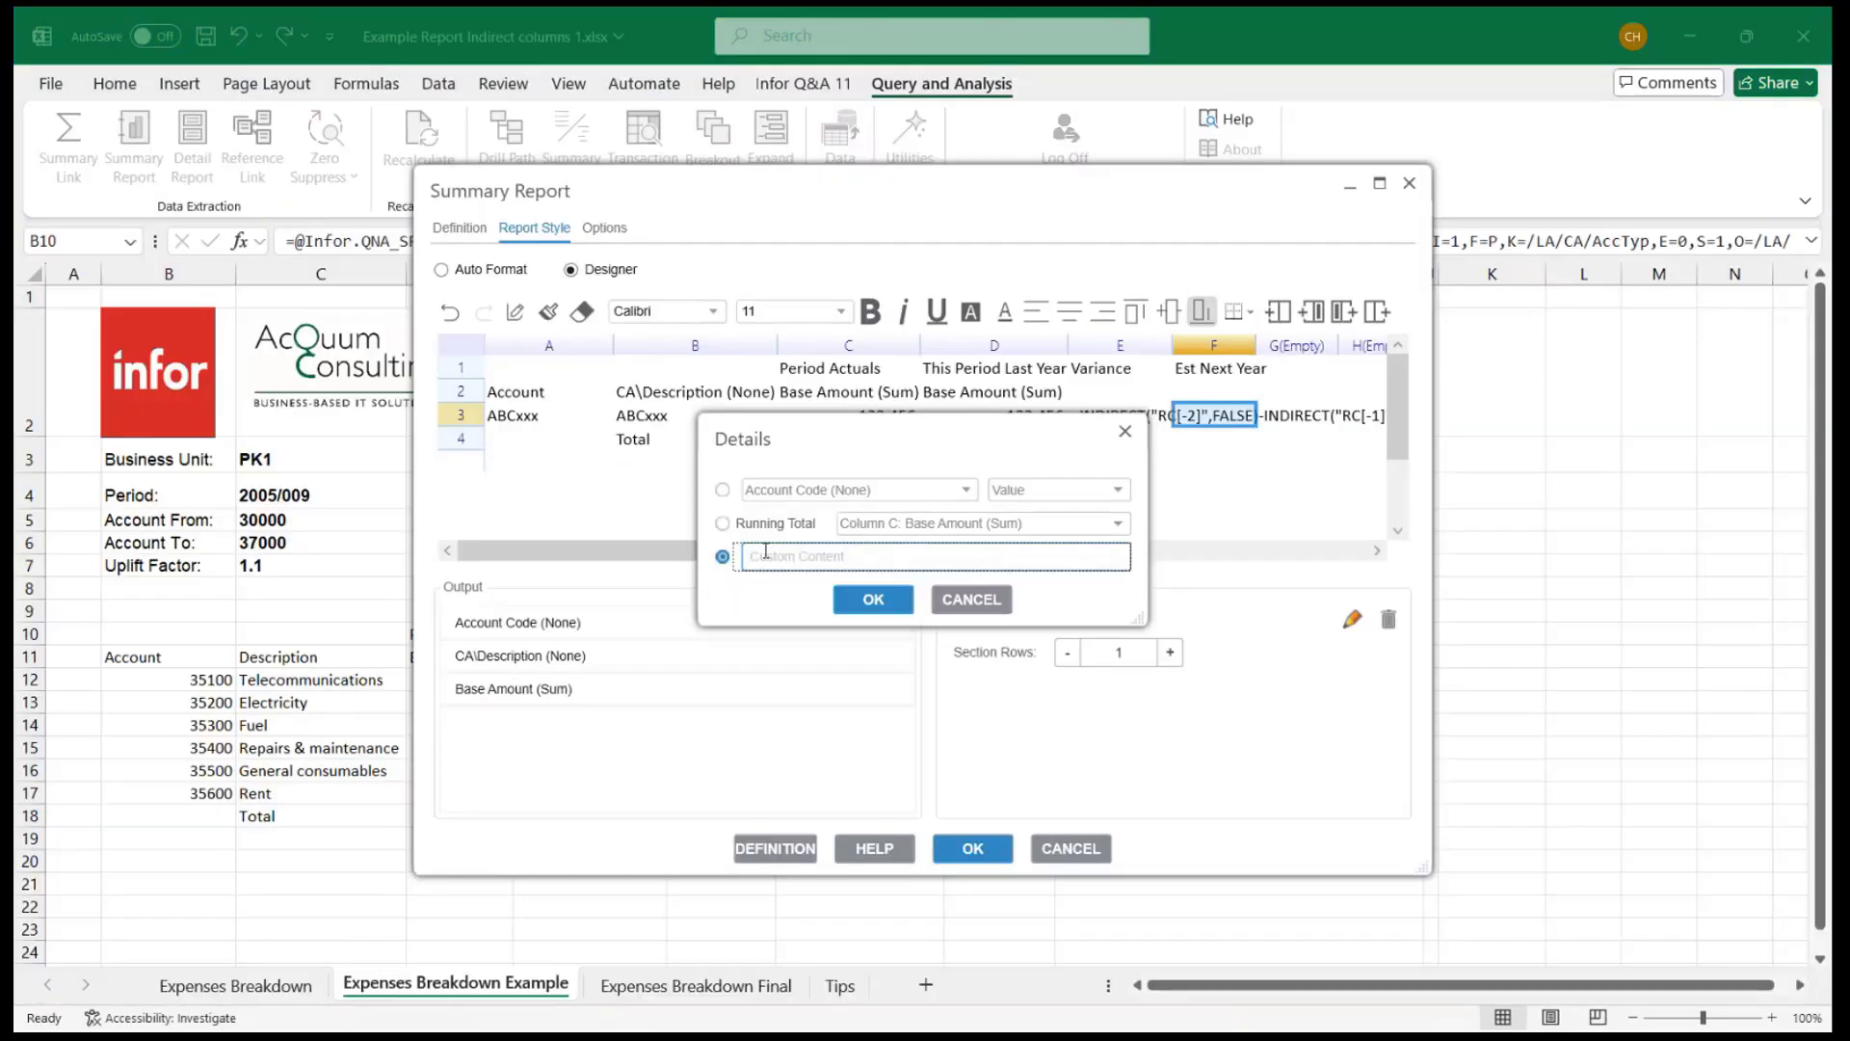
{"action": "key", "text": "ctrl+v"}
{"action": "left_click", "coordinate": [873, 599]}
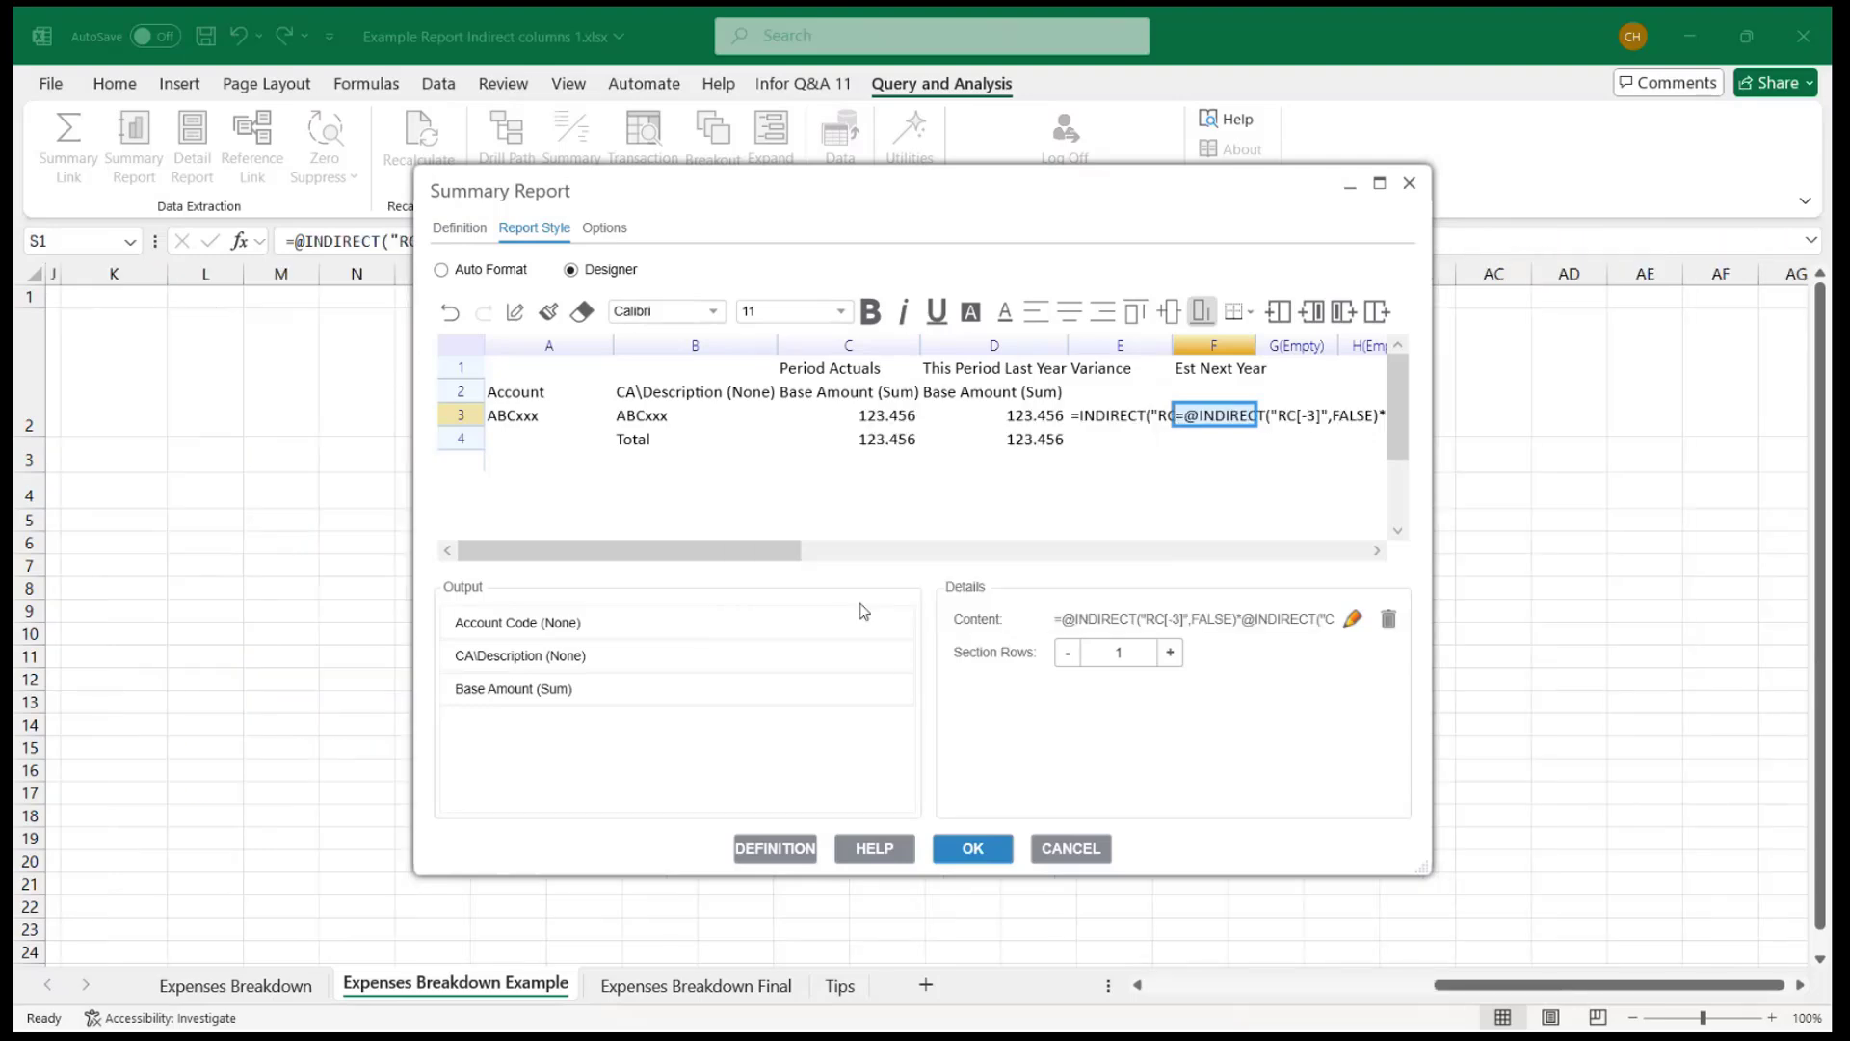
{"action": "left_click", "coordinate": [973, 849]}
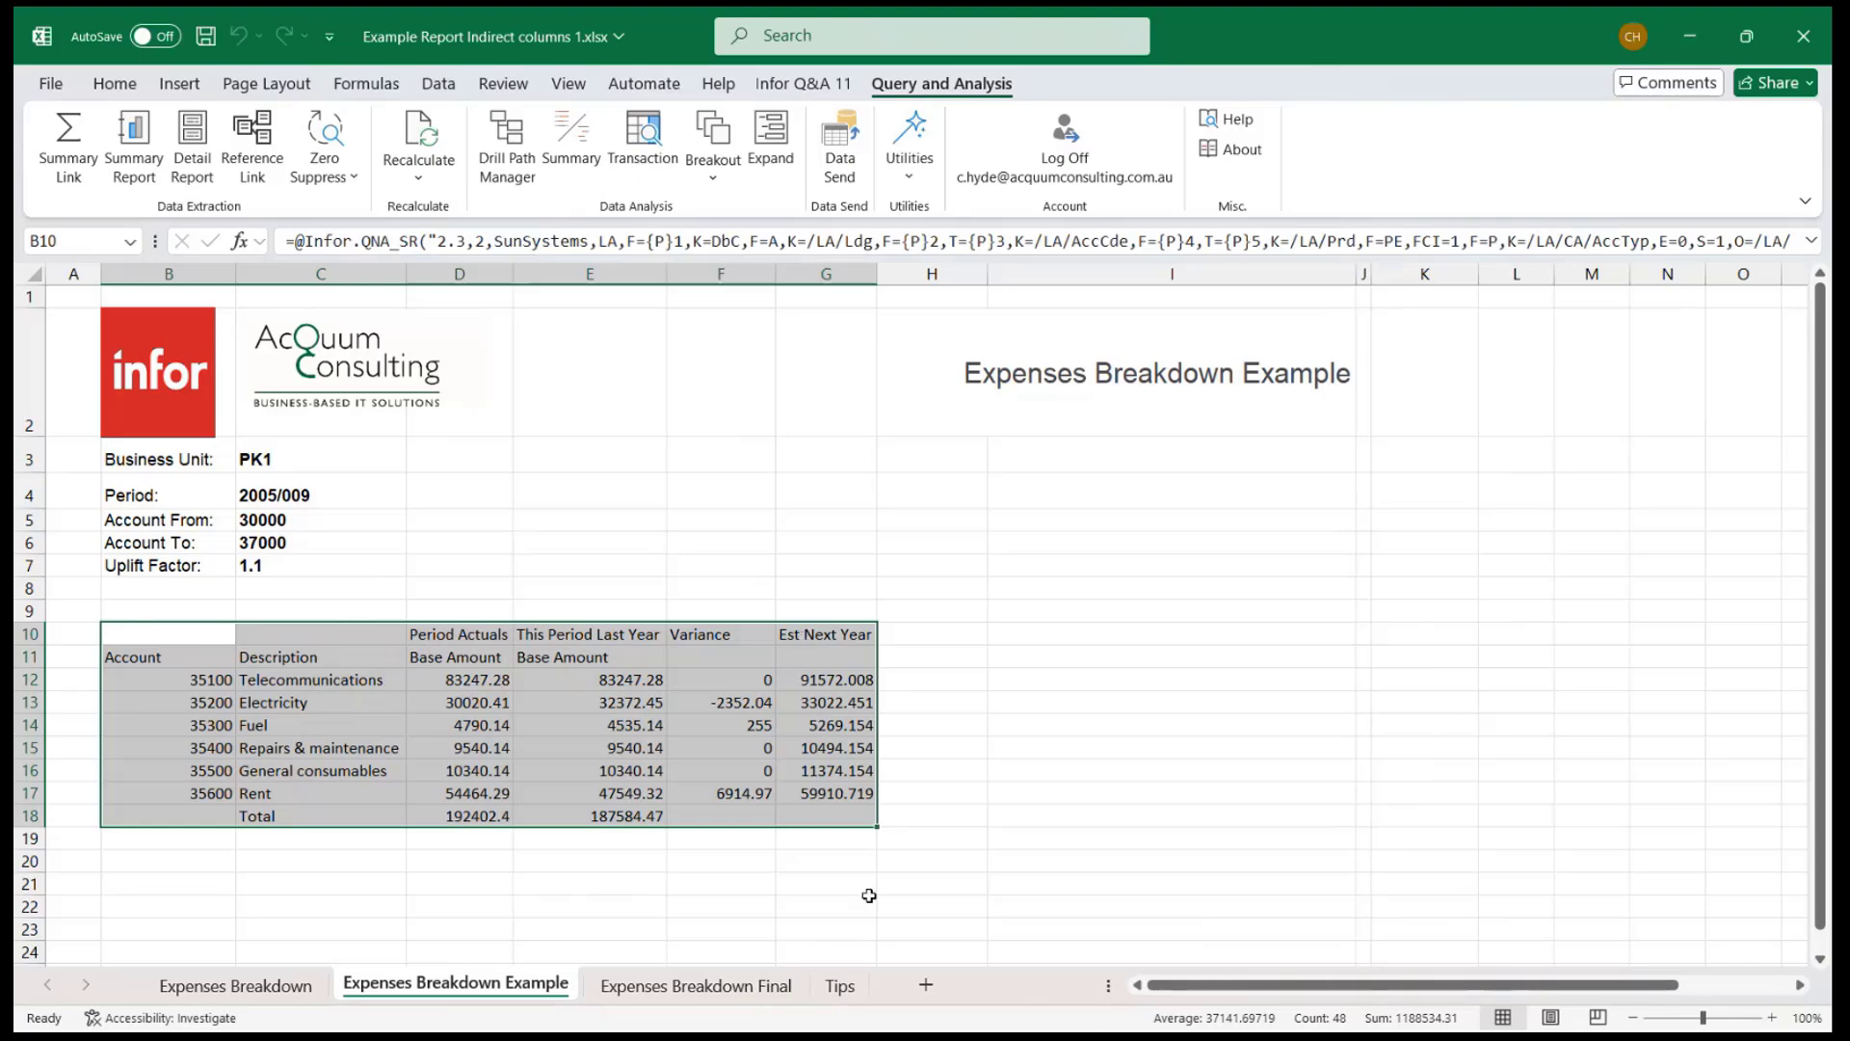
{"action": "left_click", "coordinate": [835, 685]}
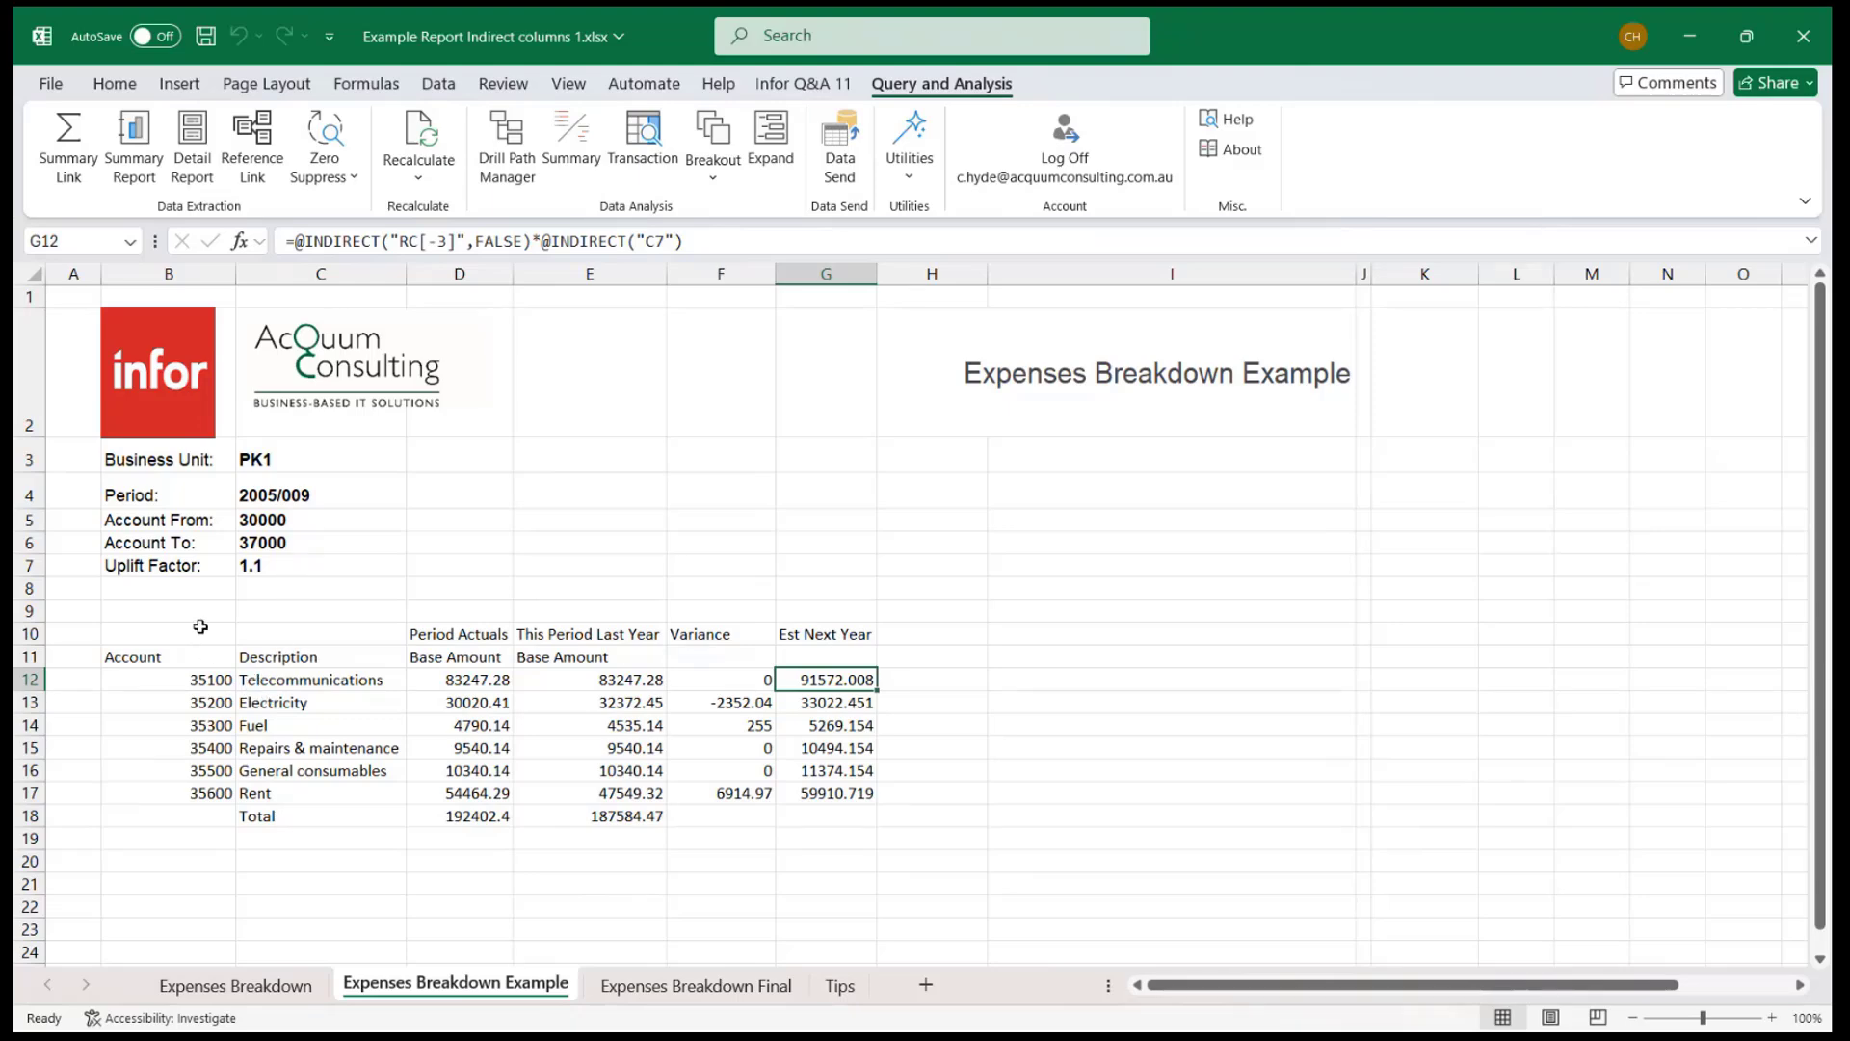
Set the Account To parameter in C6 to 37999 and regenerate the summary report in B10.
{"action": "left_click", "coordinate": [289, 522]}
{"action": "left_click", "coordinate": [299, 540]}
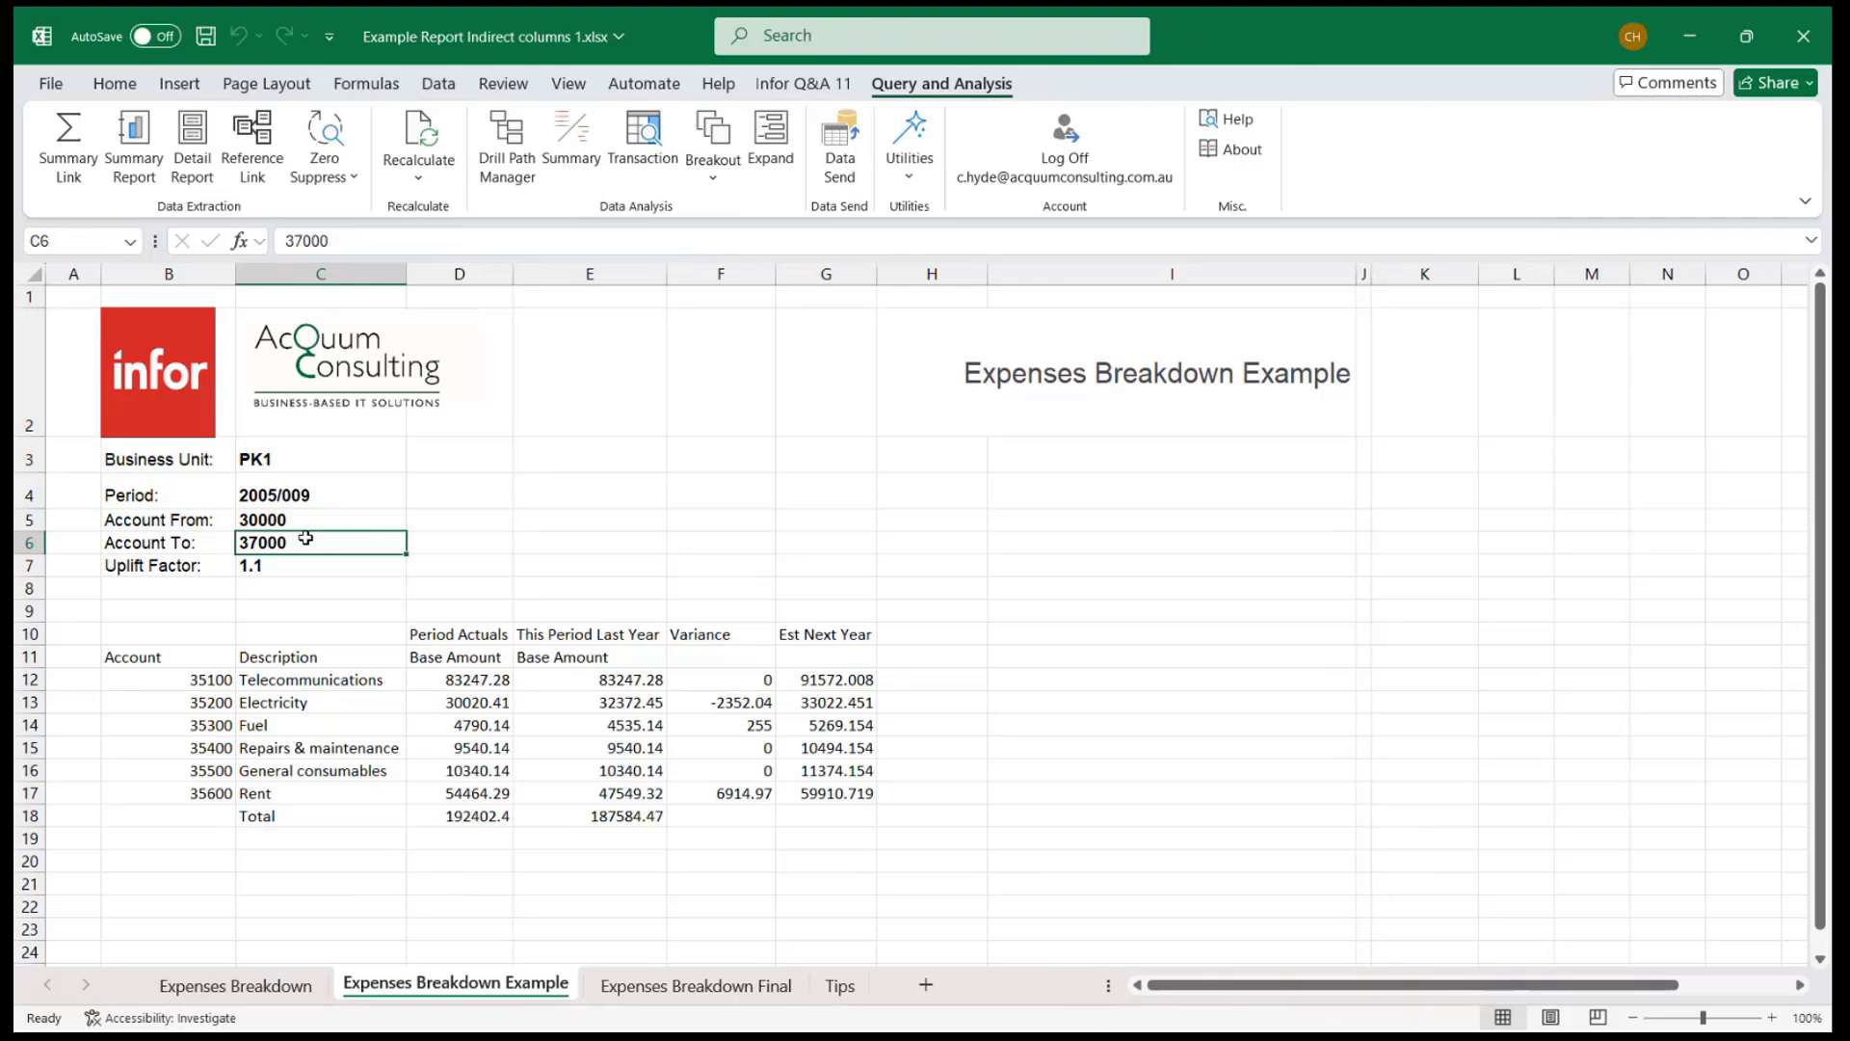
{"action": "type", "text": "3"}
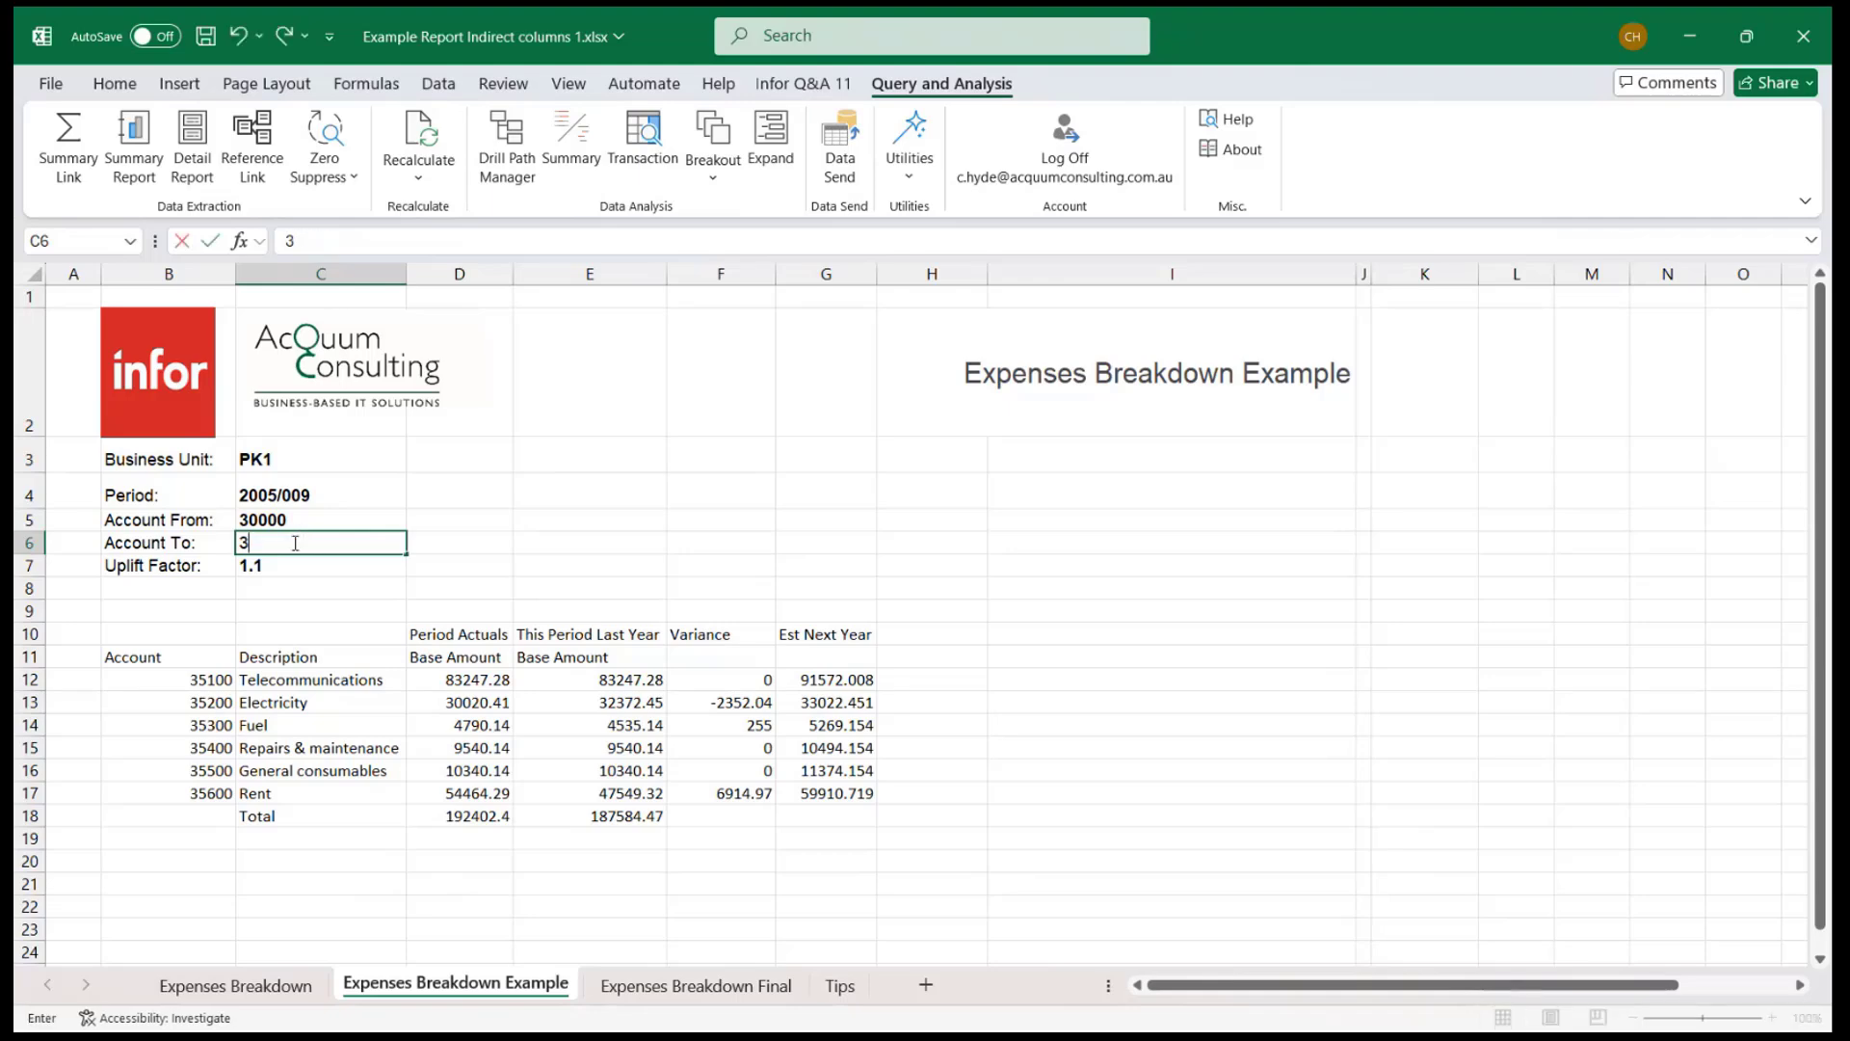
{"action": "type", "text": "7999"}
{"action": "key", "text": "Return"}
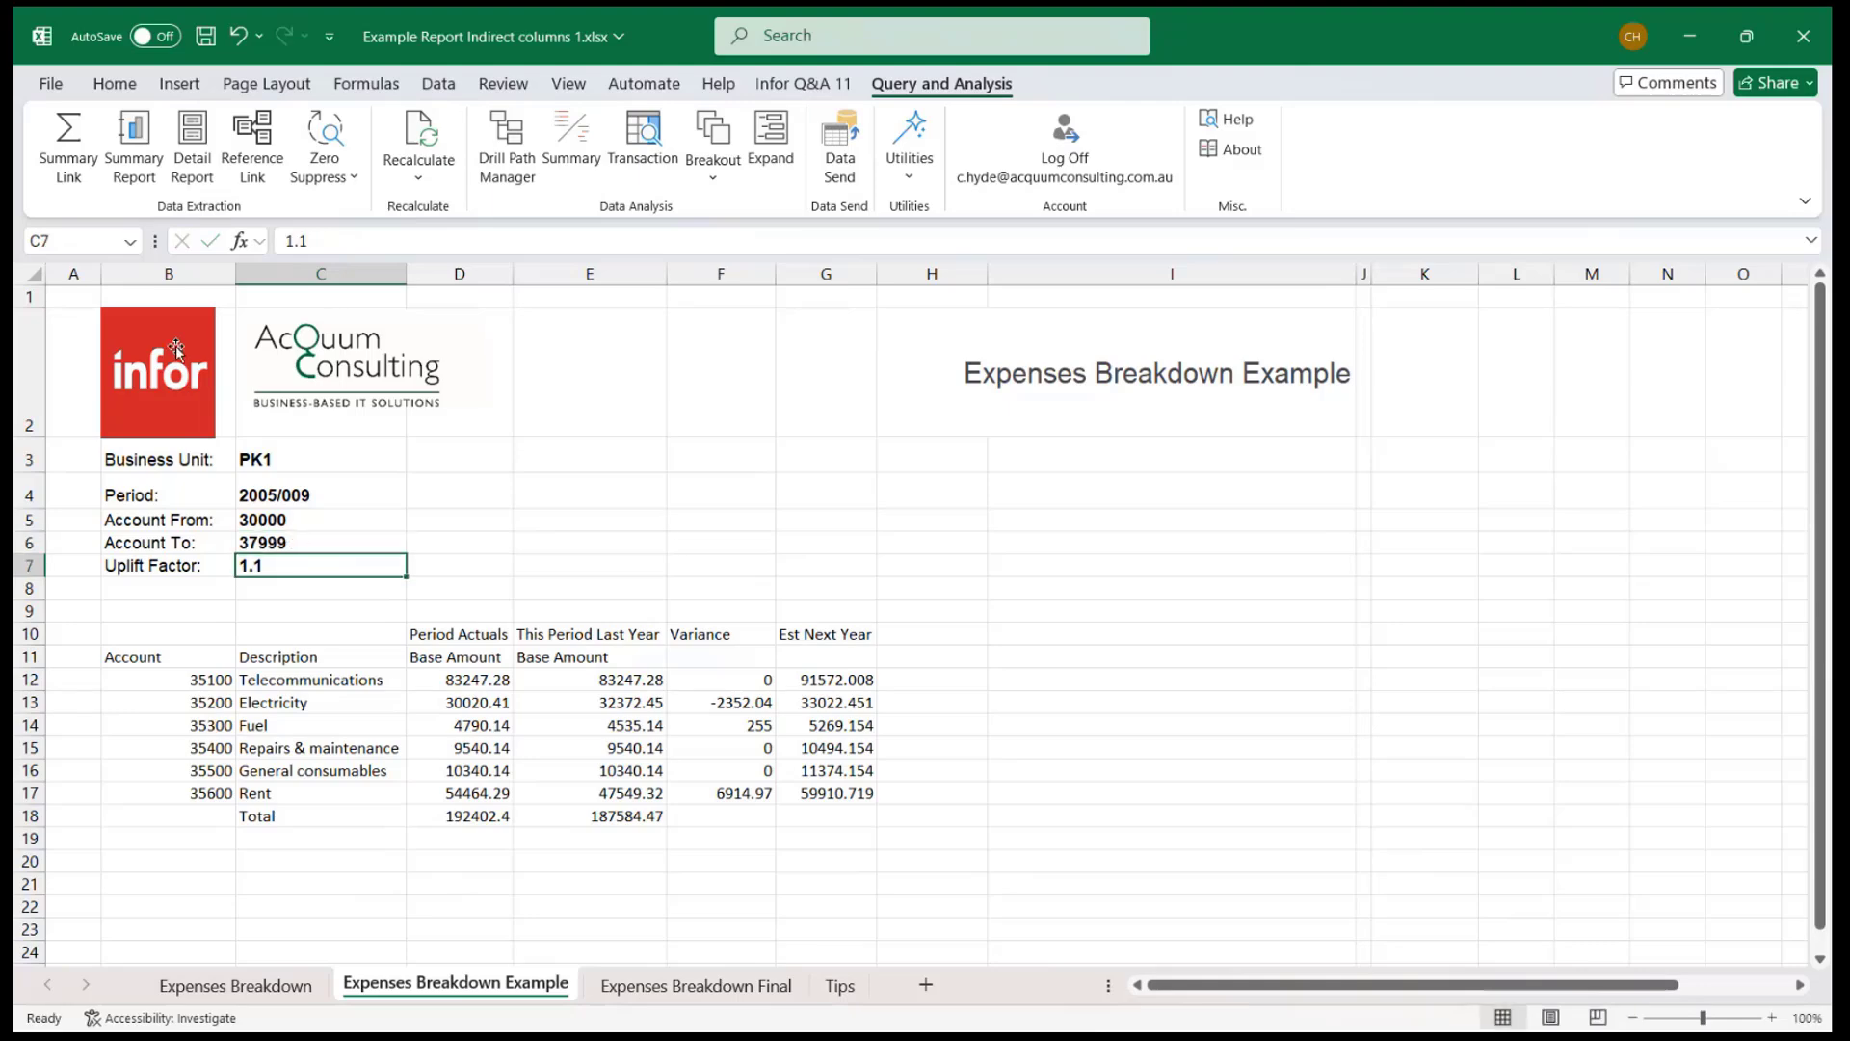
{"action": "left_click", "coordinate": [160, 633]}
{"action": "key", "text": "ctrl+c"}
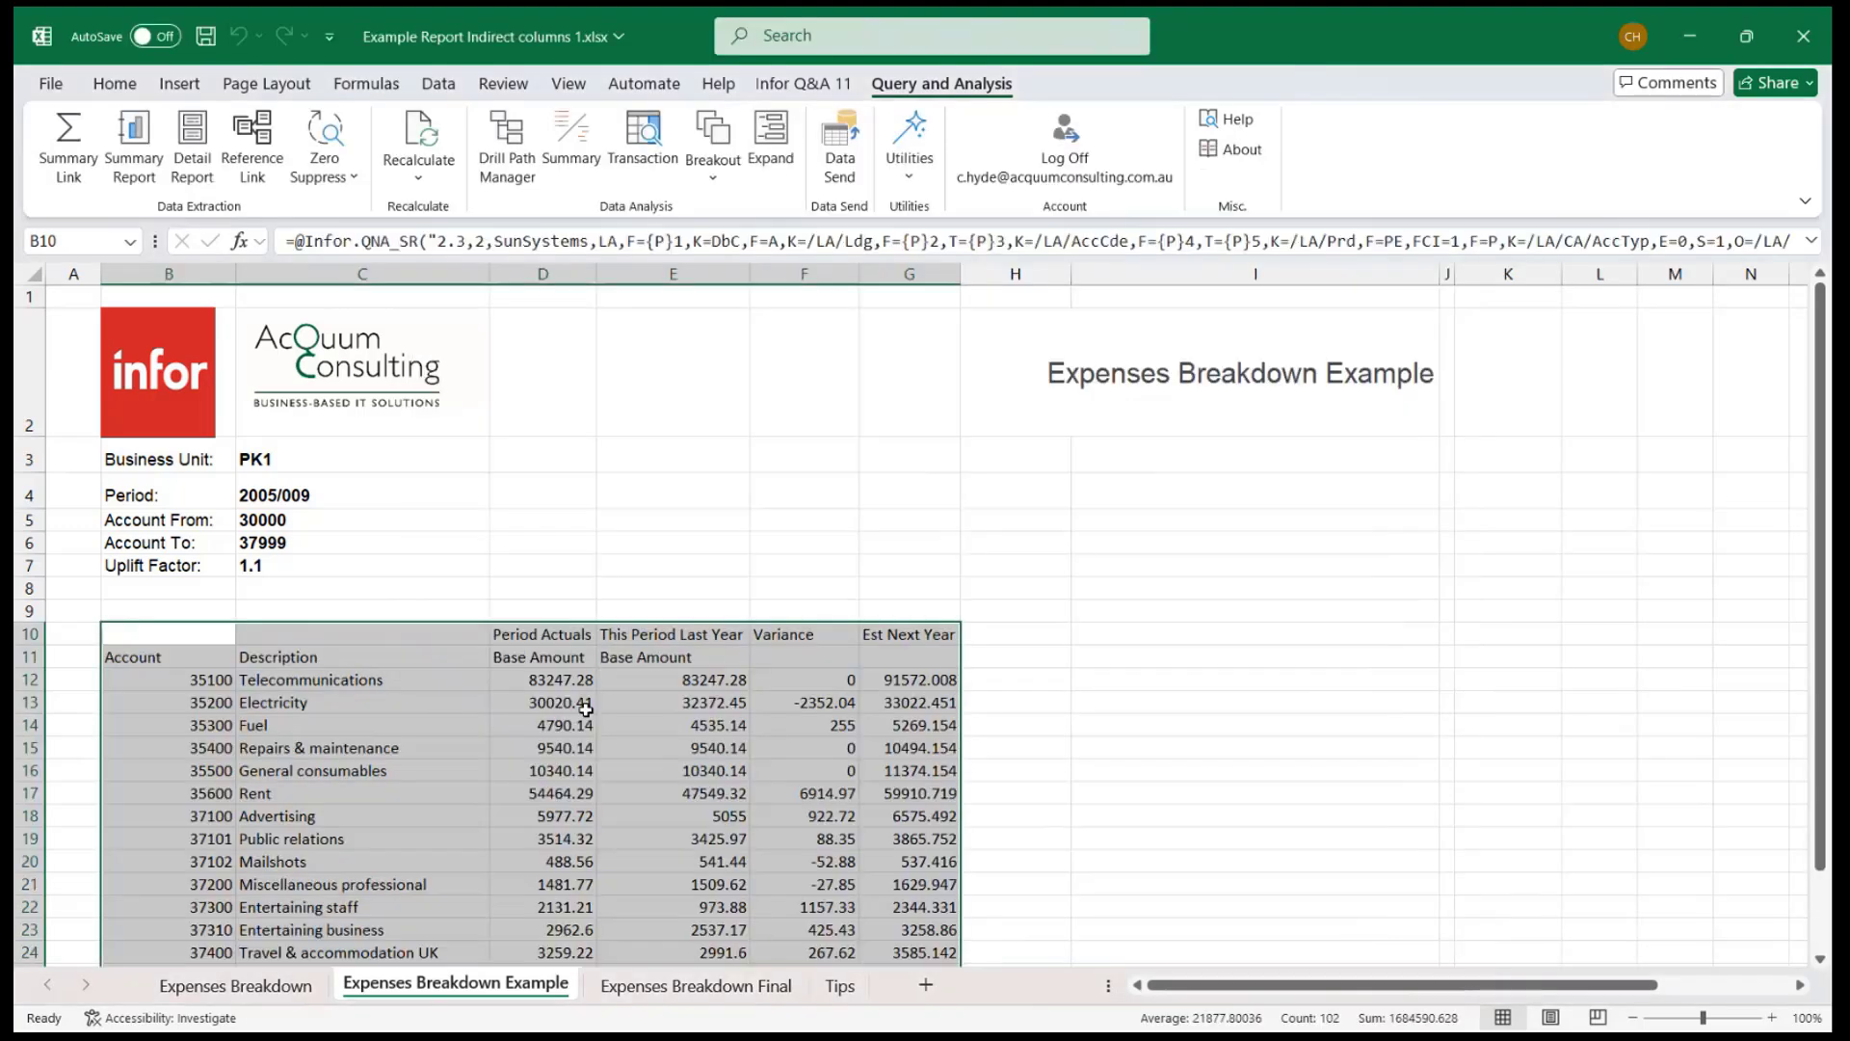
Review the extended report rows and examine the Est Next Year formulas in G13 and G12.
{"action": "scroll", "coordinate": [587, 711], "scroll_direction": "down", "scroll_amount": 3}
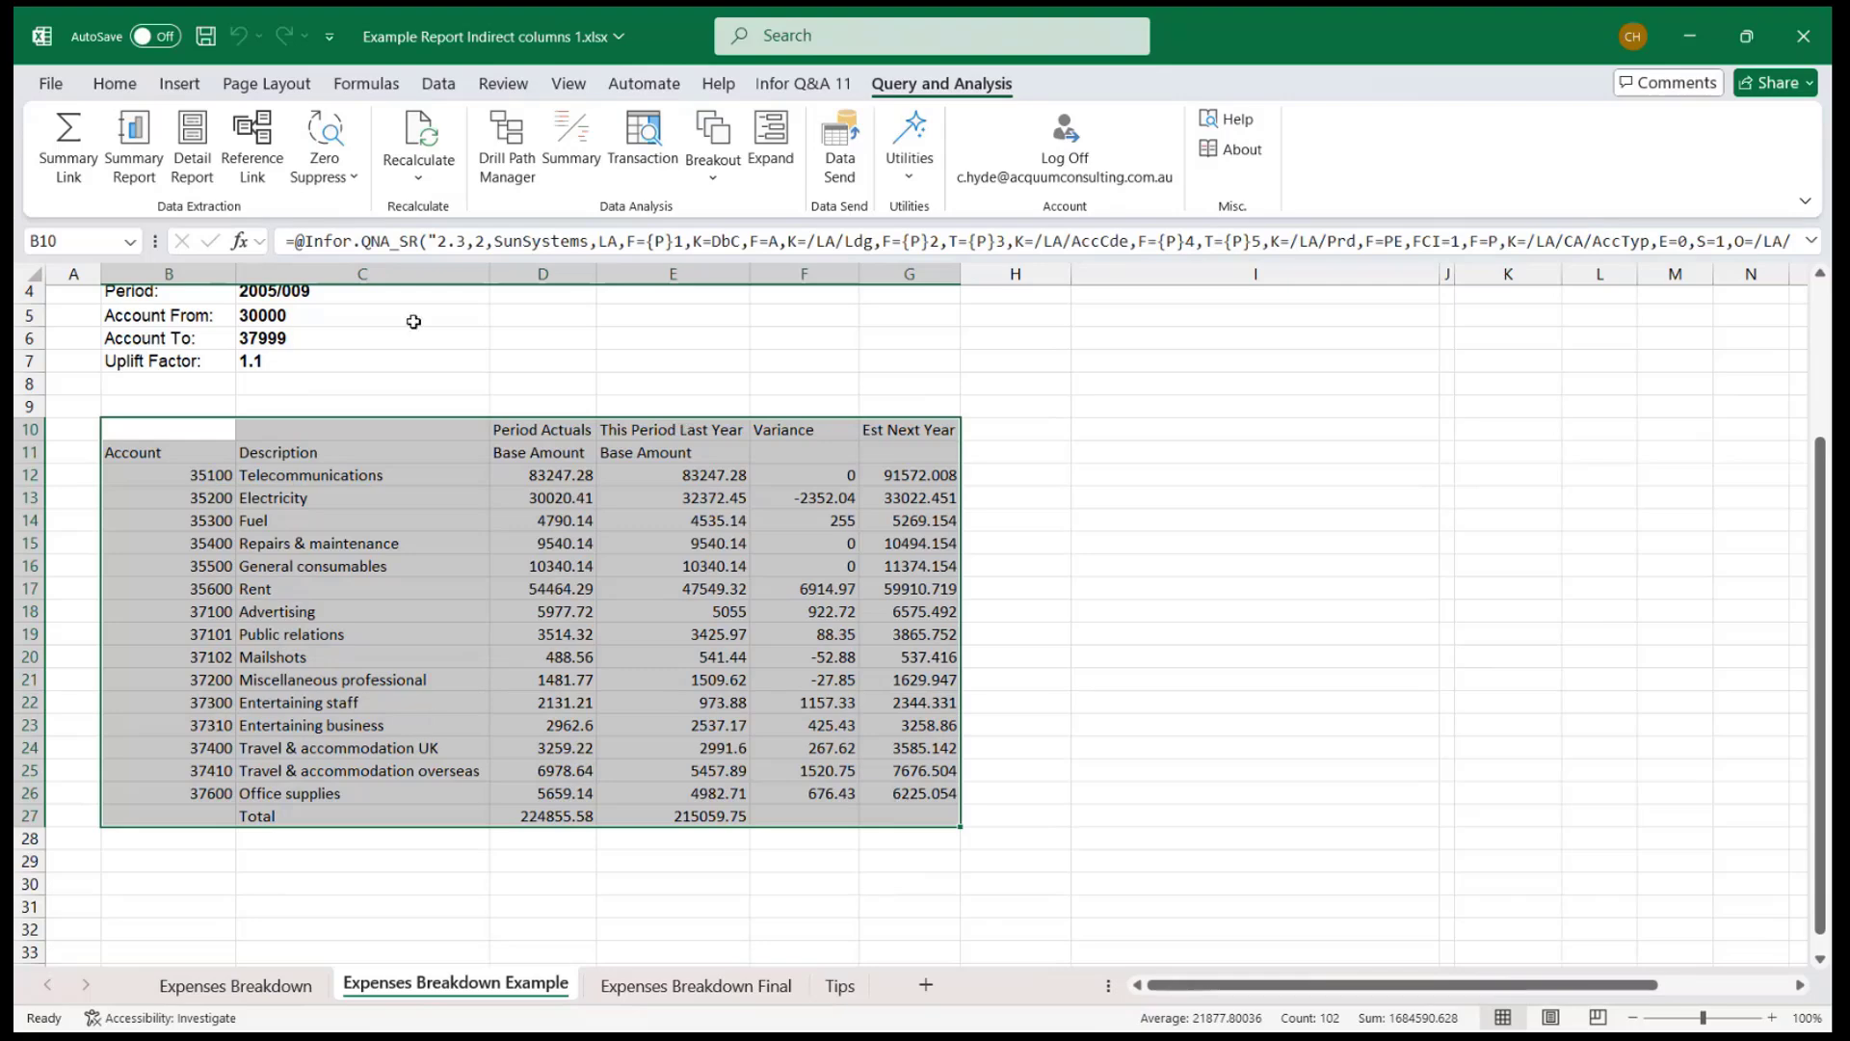
{"action": "left_click", "coordinate": [421, 381]}
{"action": "scroll", "coordinate": [422, 382], "scroll_direction": "up", "scroll_amount": 2}
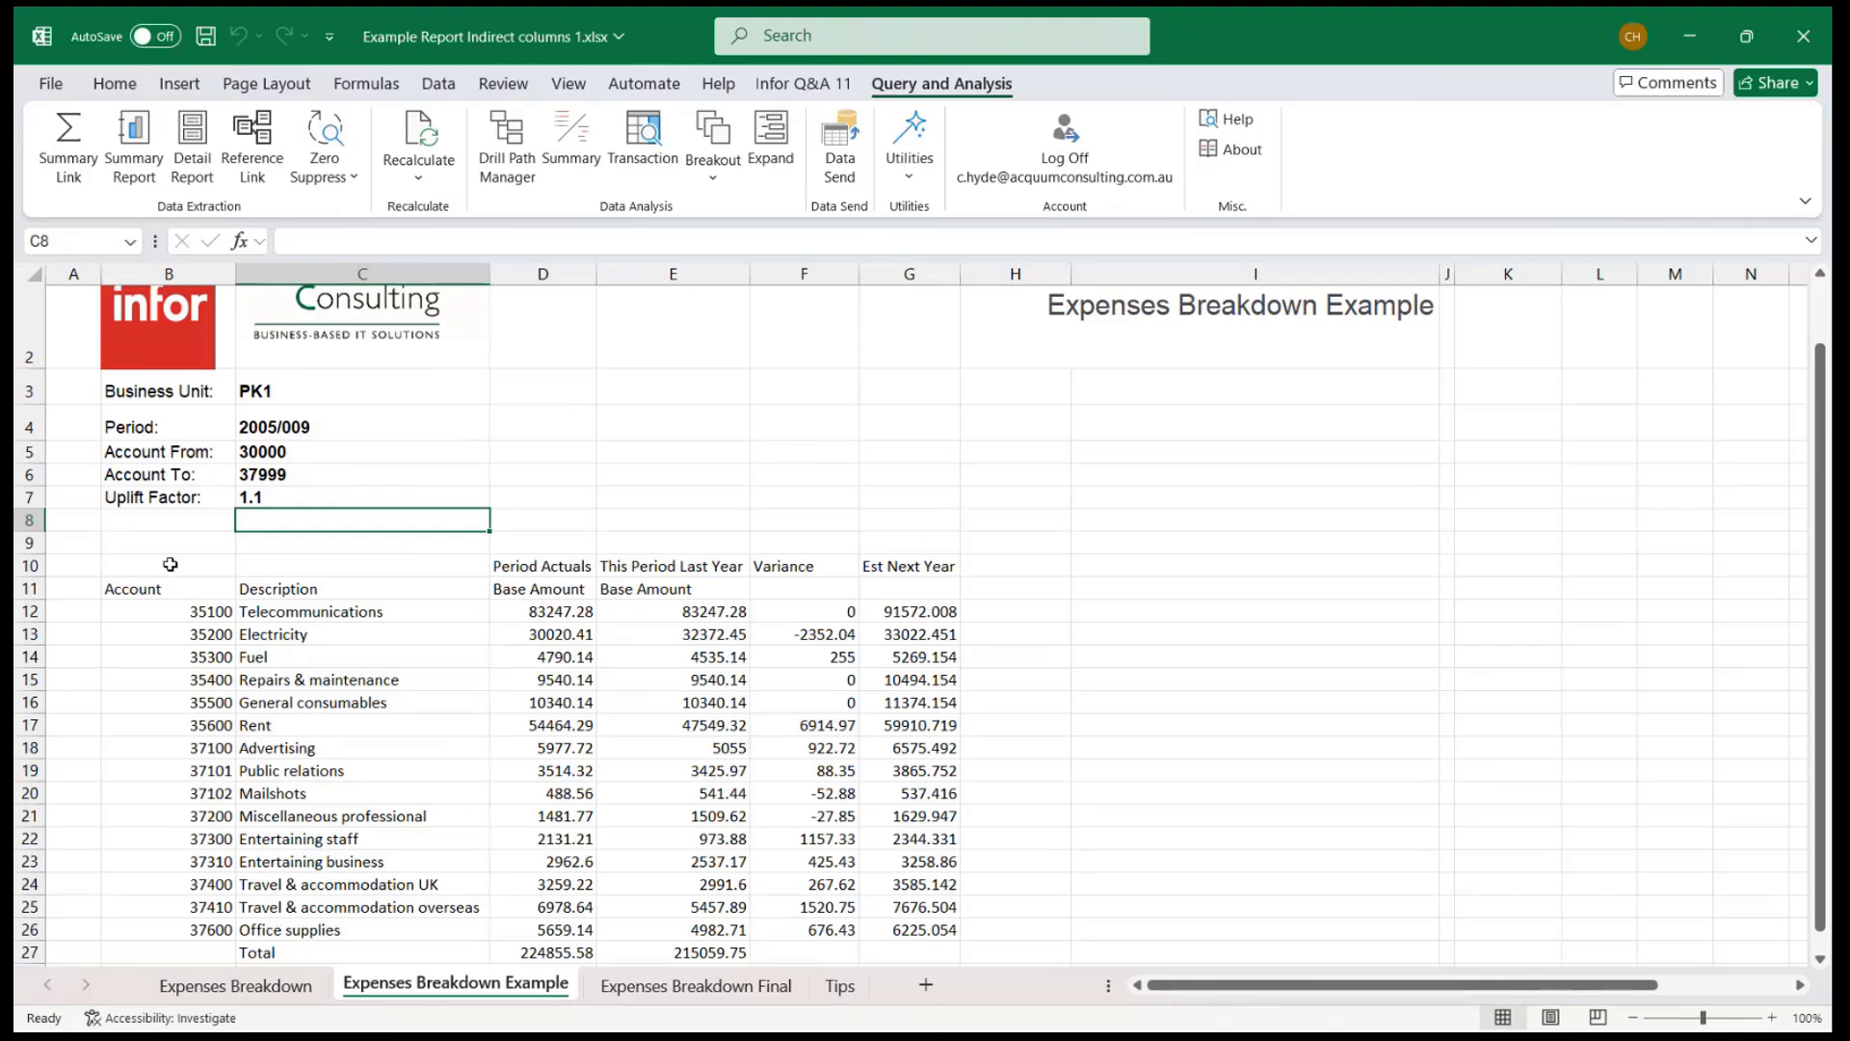
{"action": "left_click", "coordinate": [904, 622]}
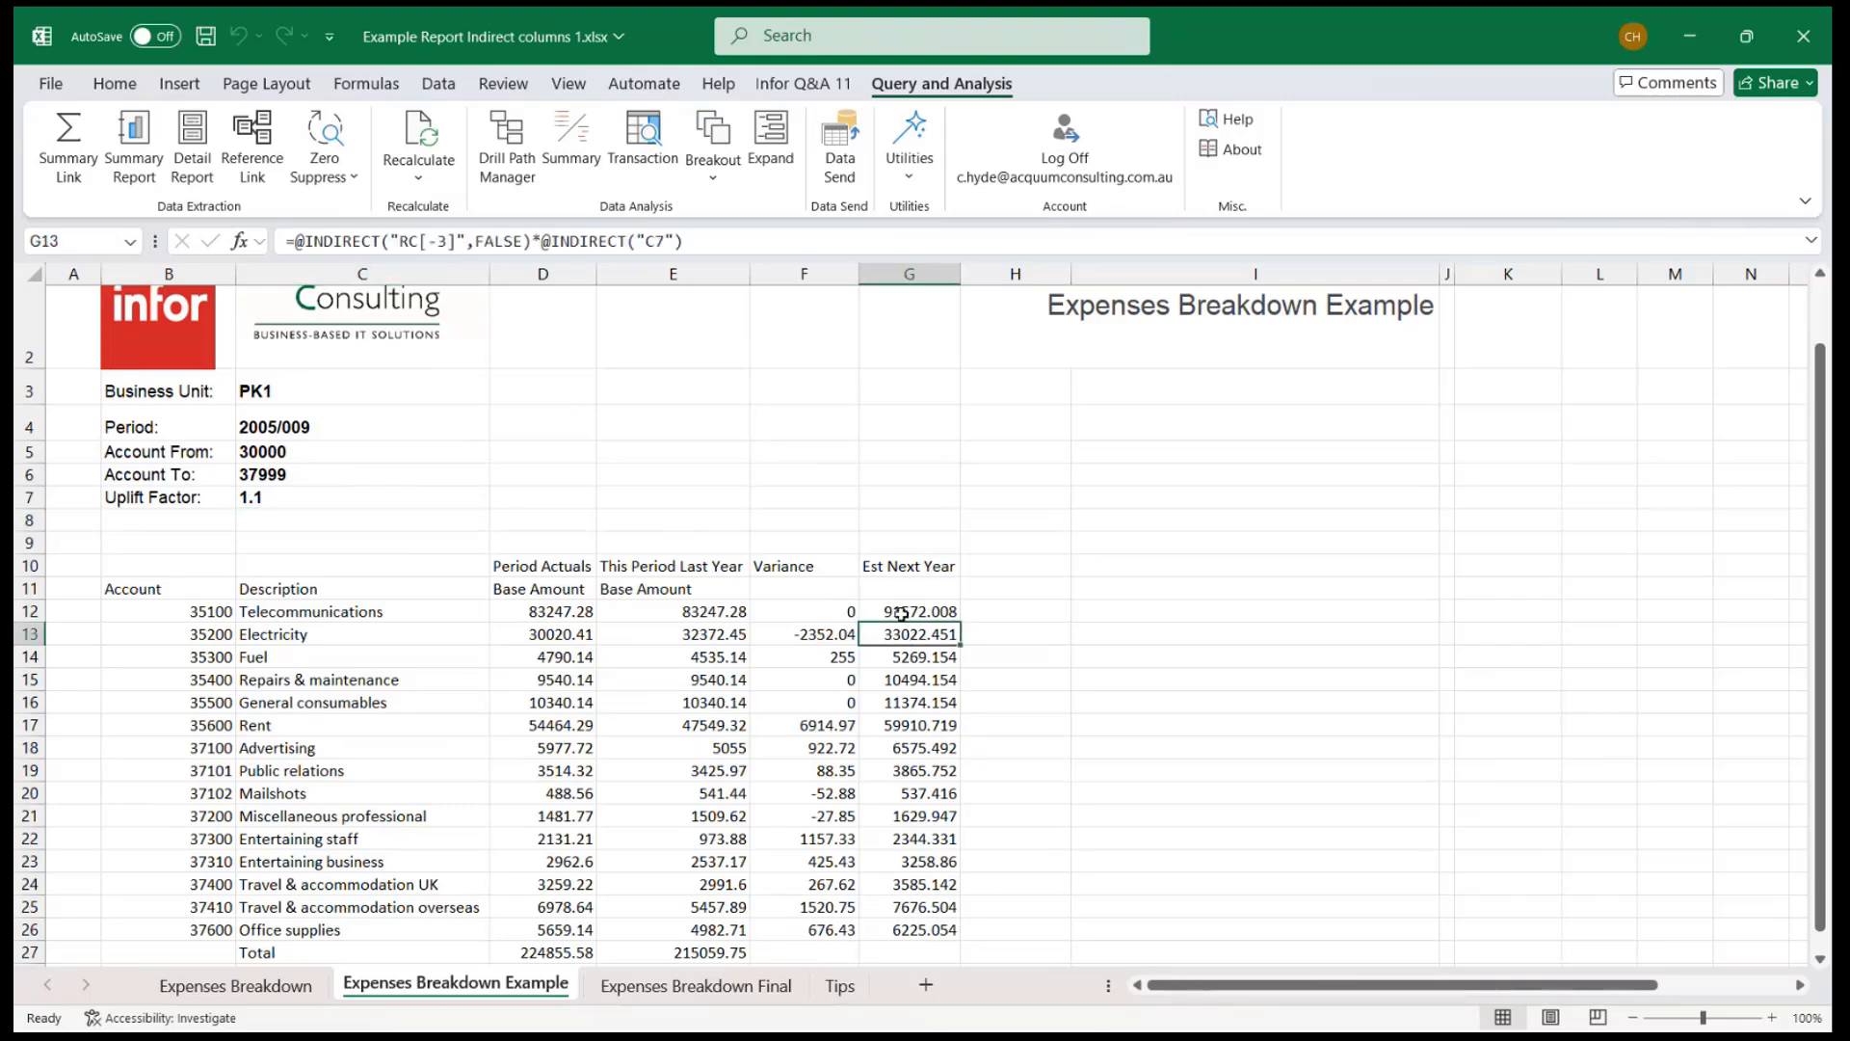
{"action": "left_click", "coordinate": [897, 611]}
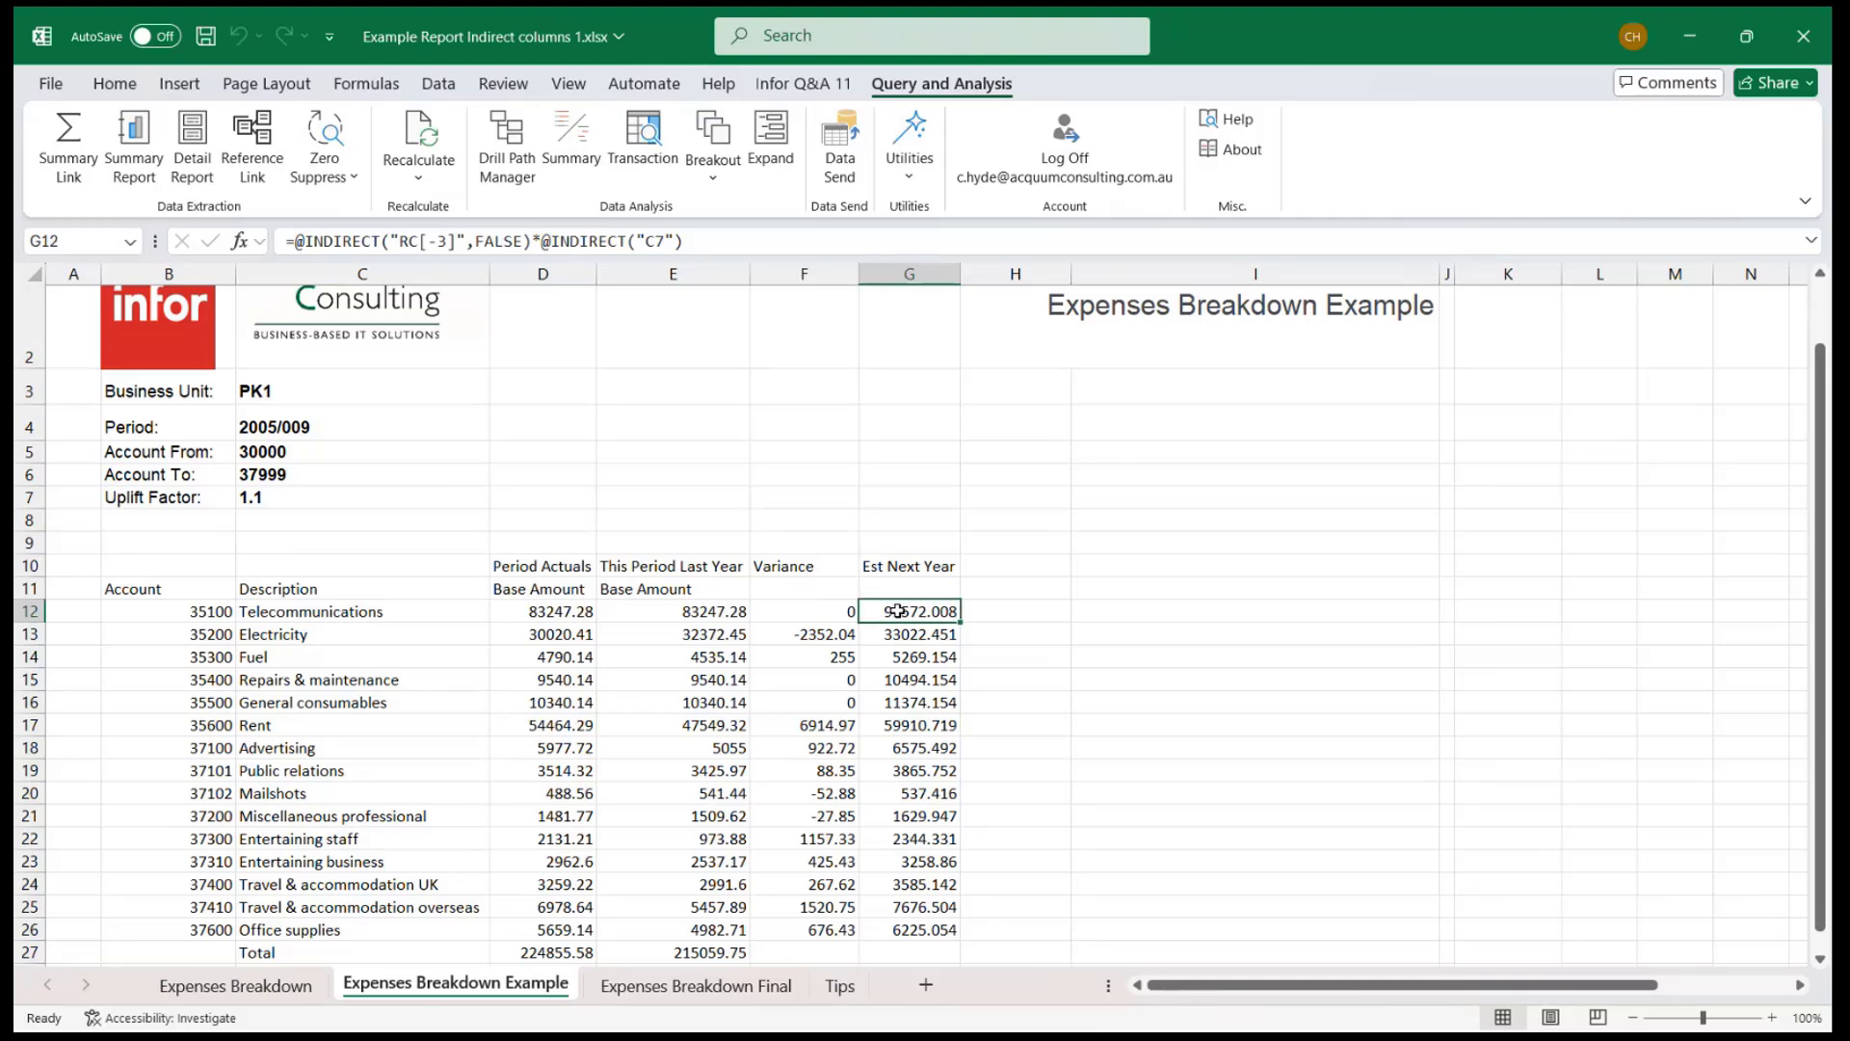
Test the Est Next Year column by setting the Uplift Factor in C7 to 1.2, and set it back to 1.1.
{"action": "left_click", "coordinate": [296, 495]}
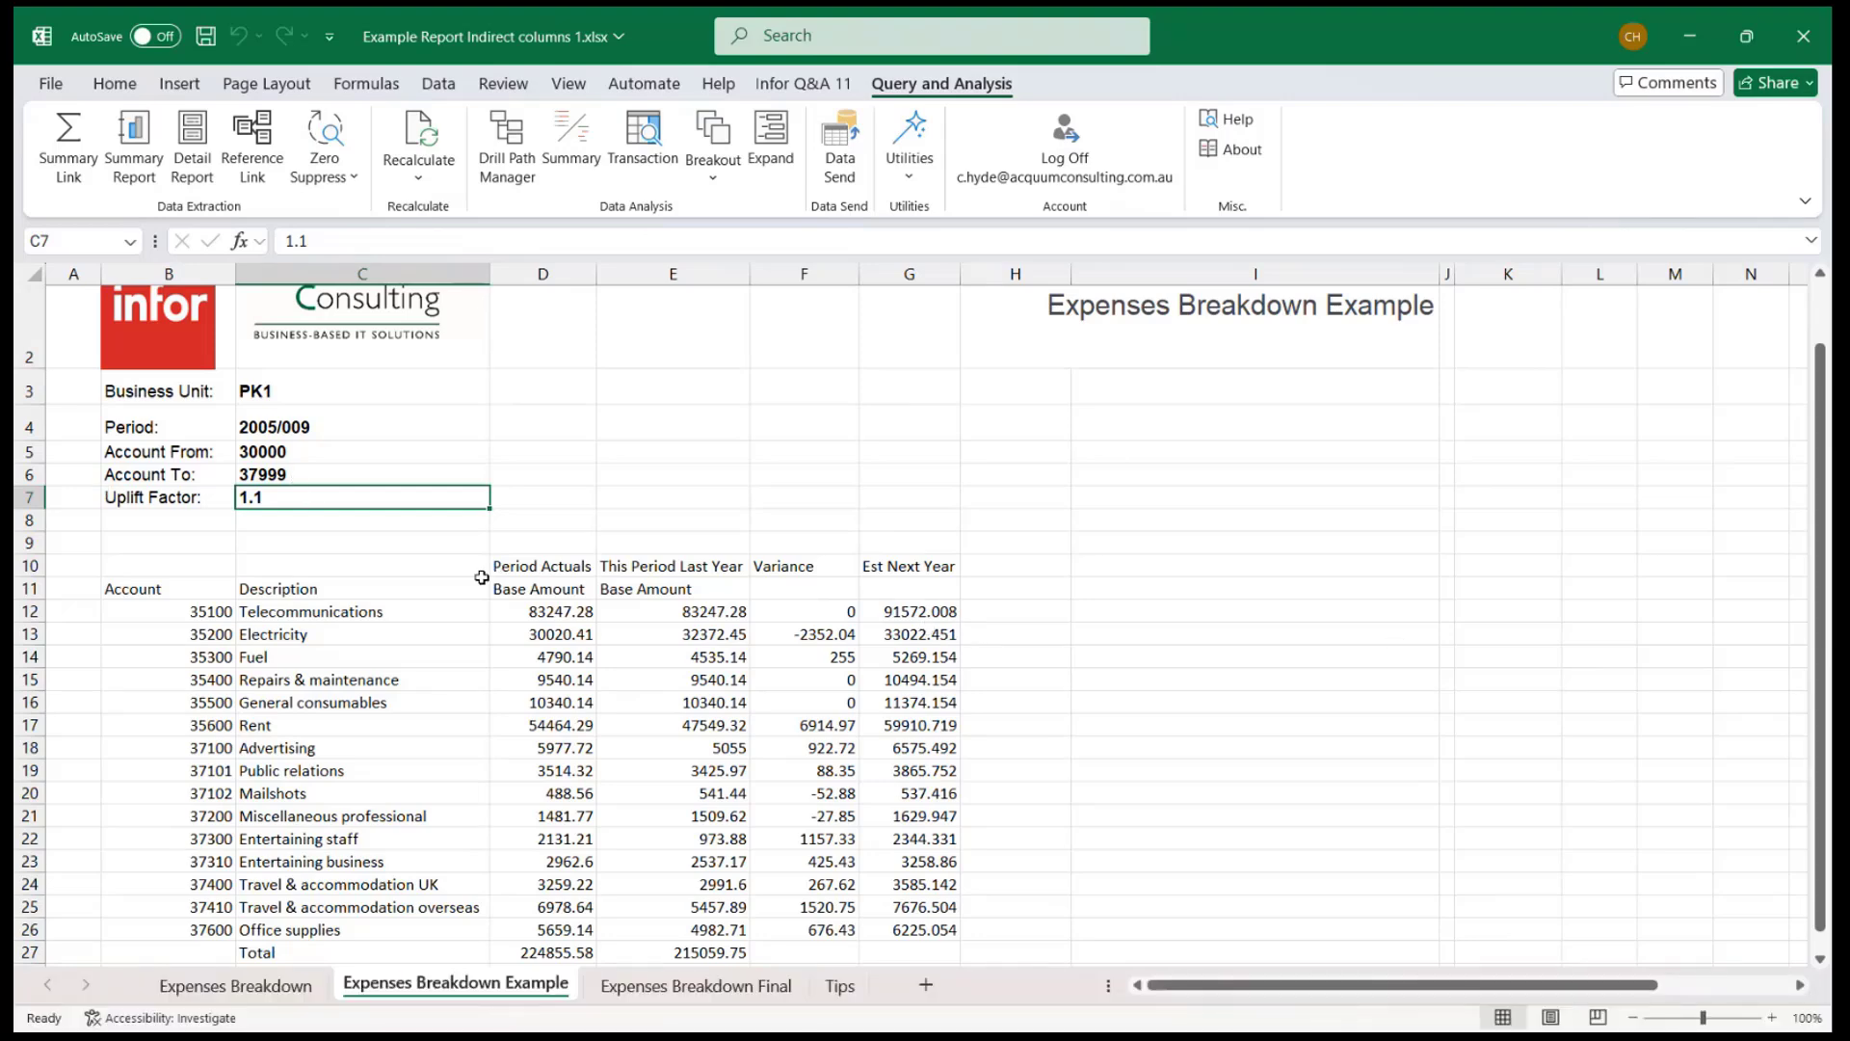
{"action": "type", "text": "1.2"}
{"action": "key", "text": "Return"}
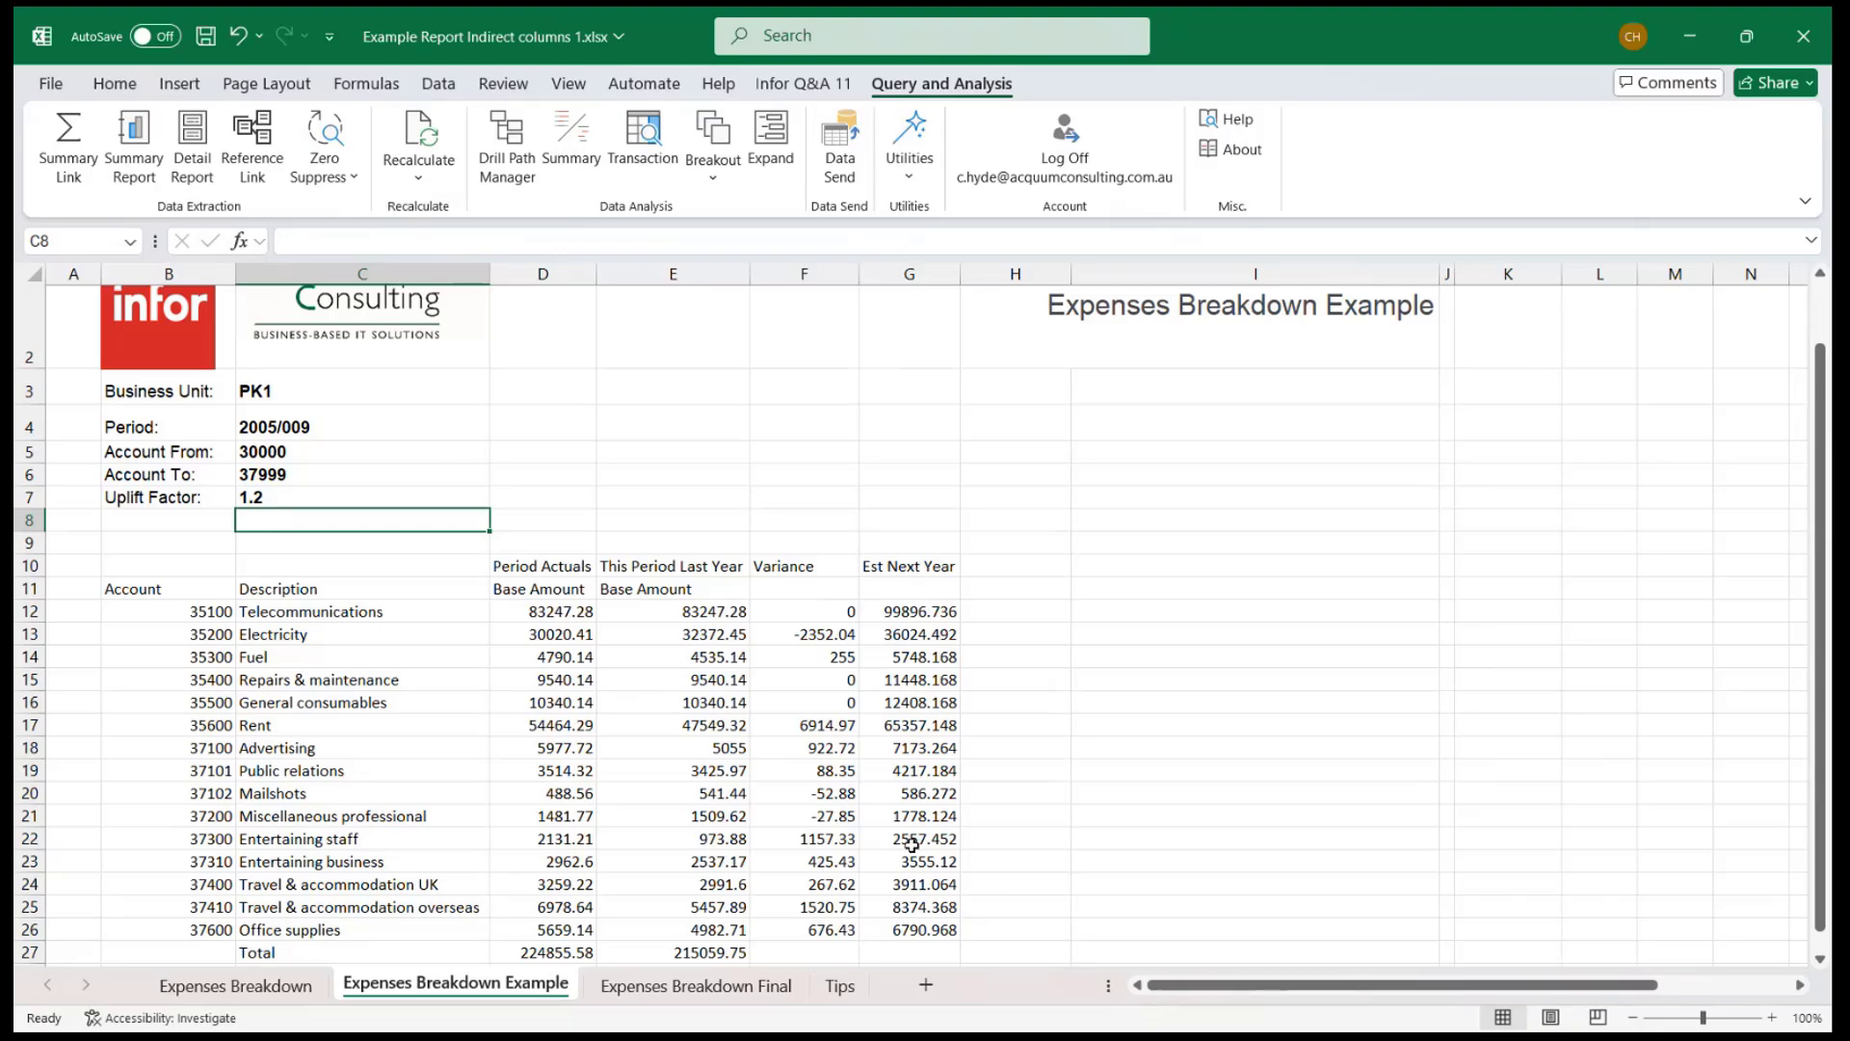
{"action": "key", "text": "Up"}
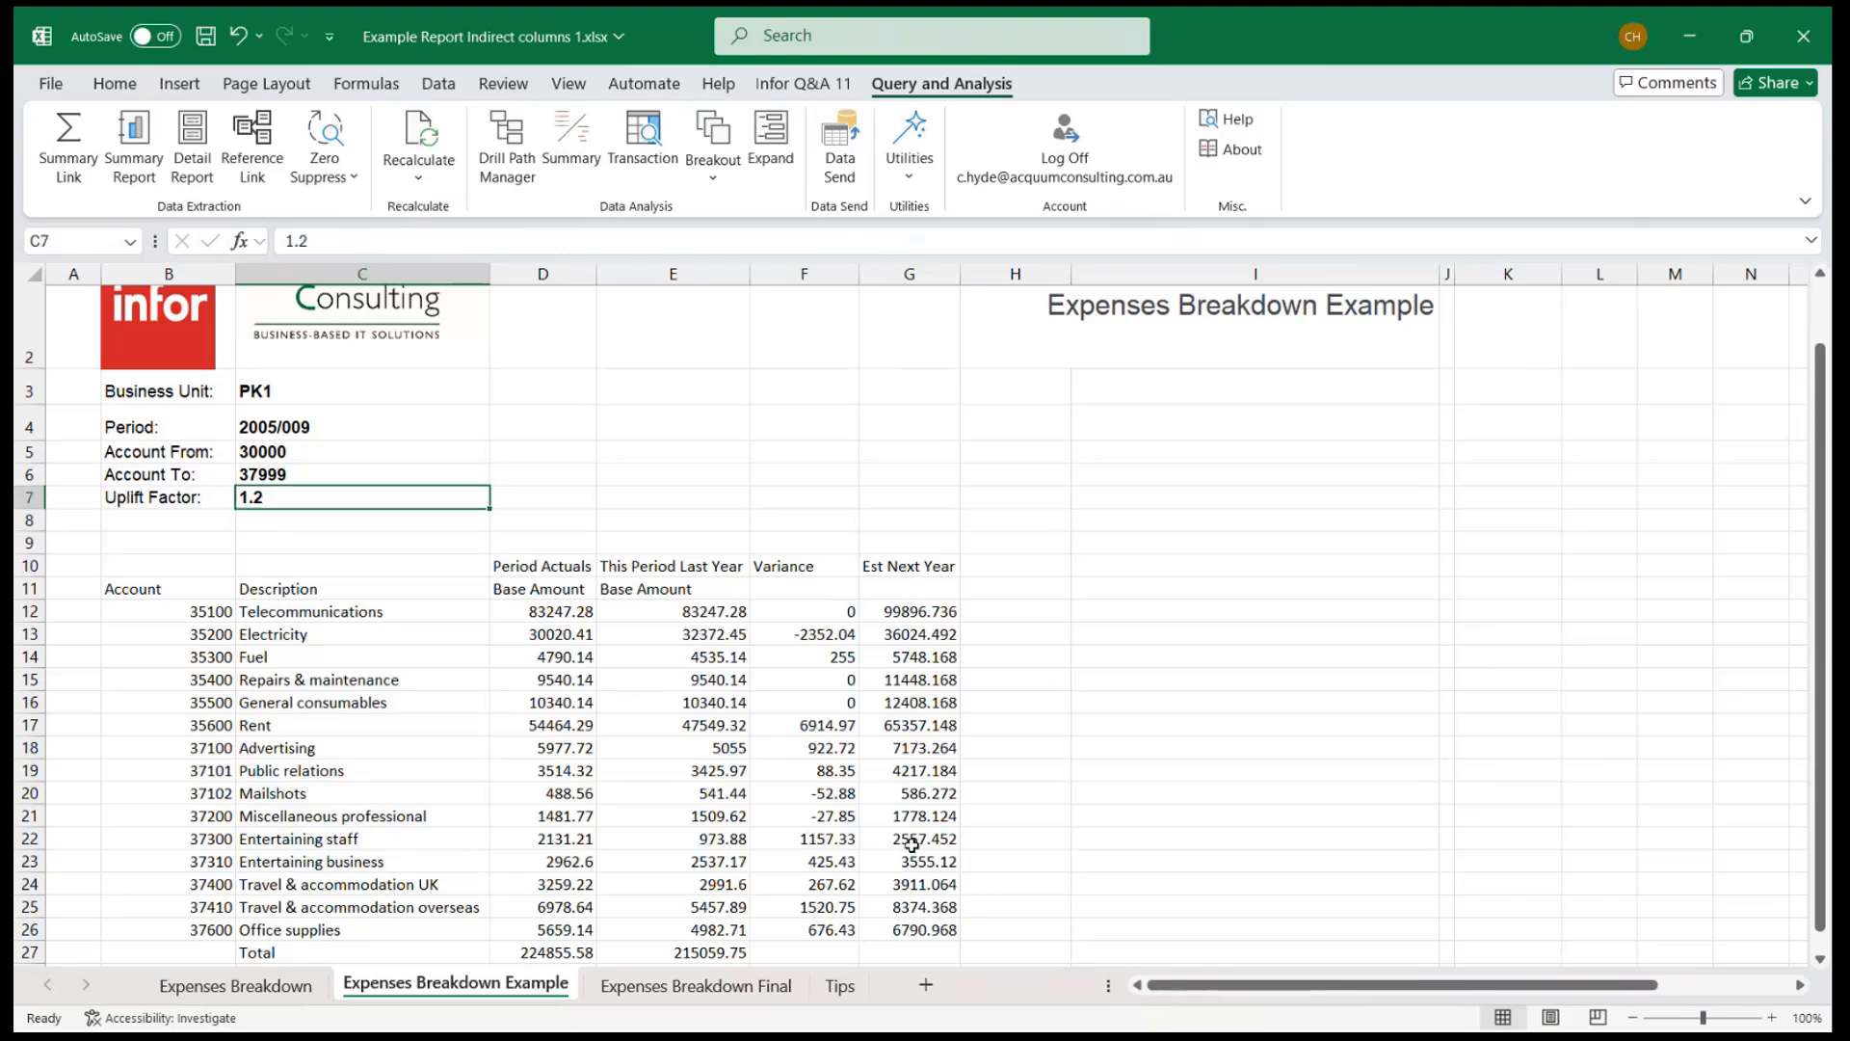
{"action": "type", "text": "1.1"}
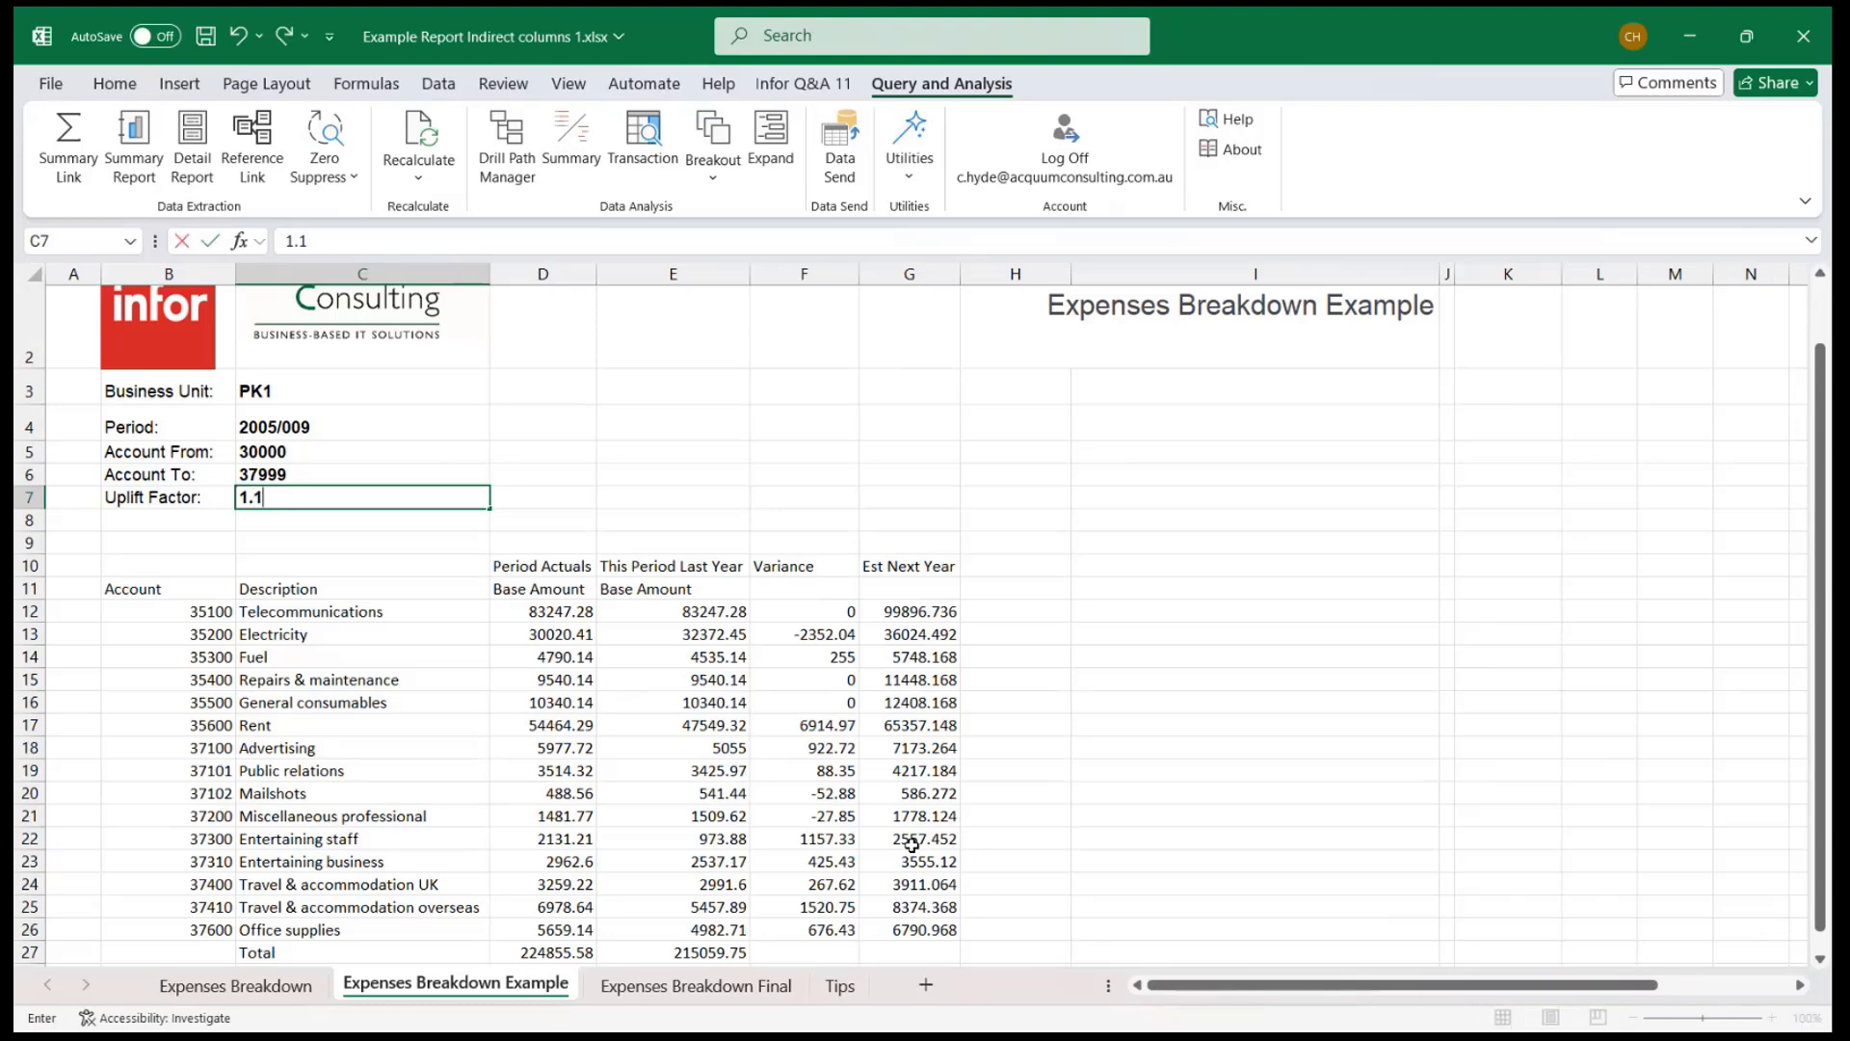
{"action": "key", "text": "Return"}
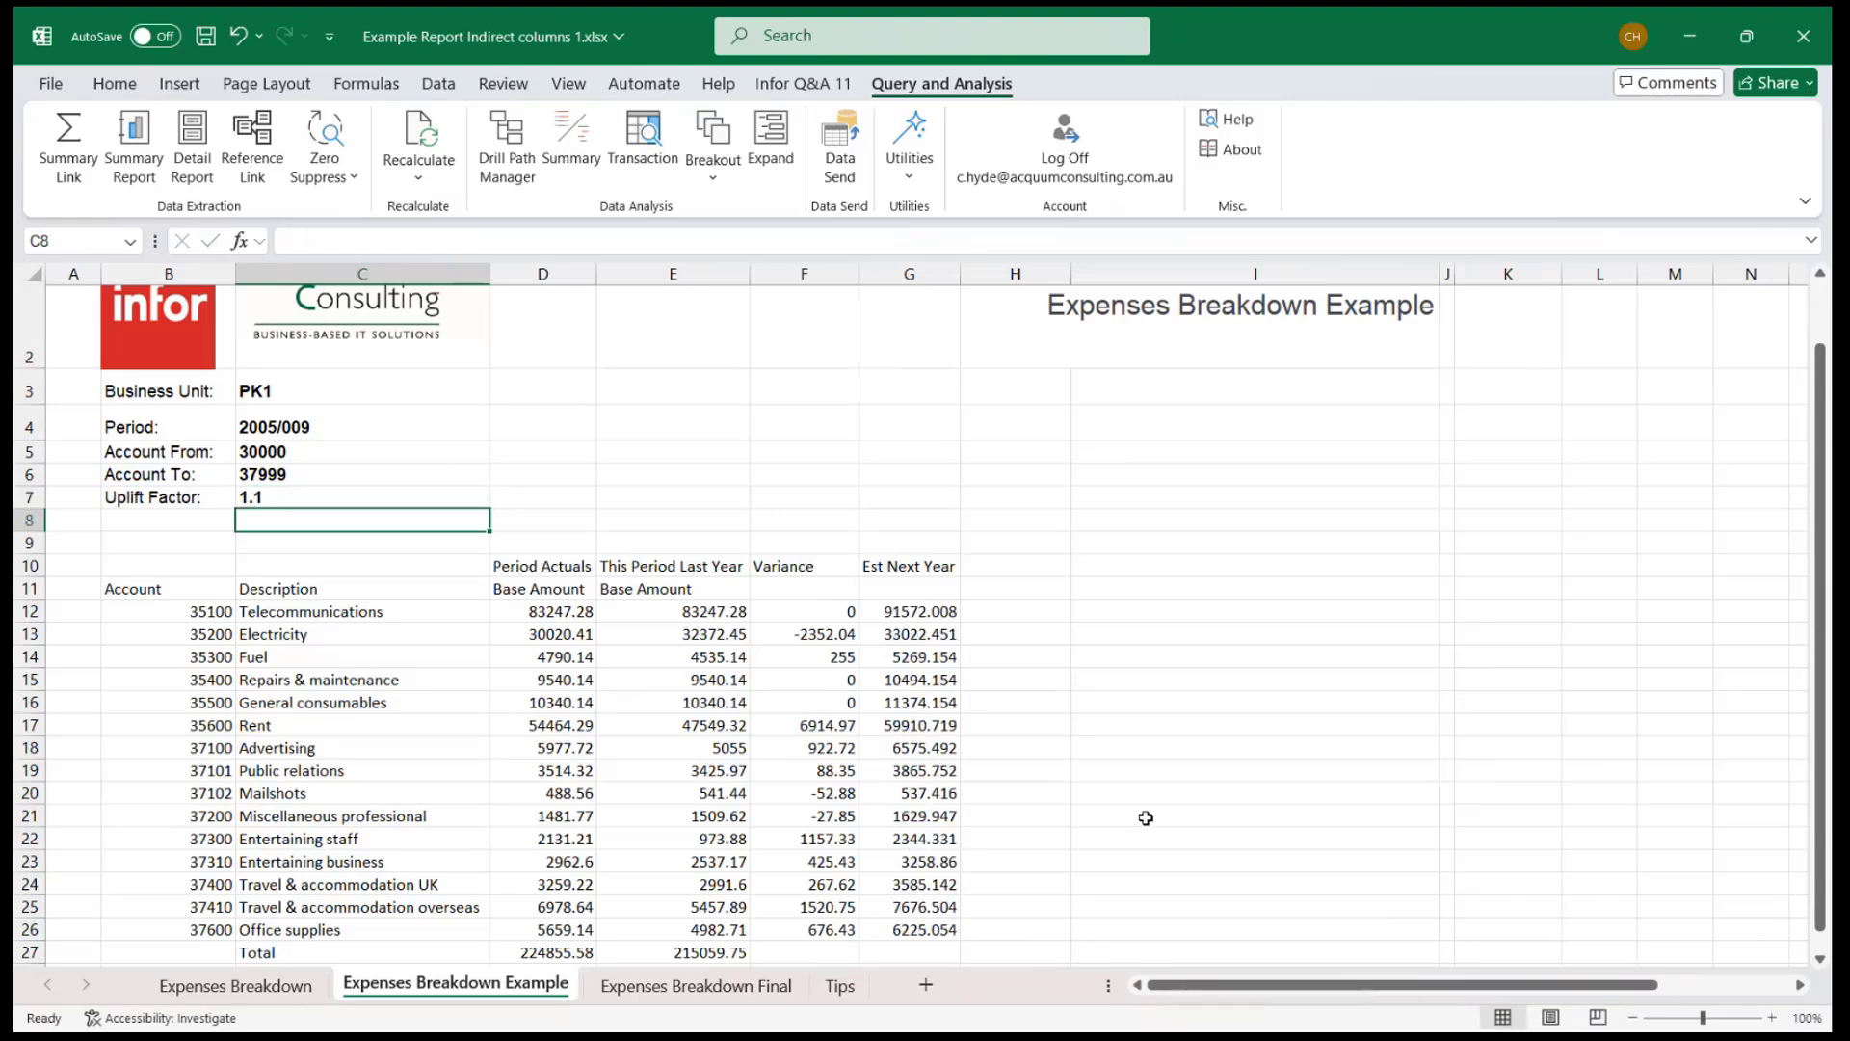